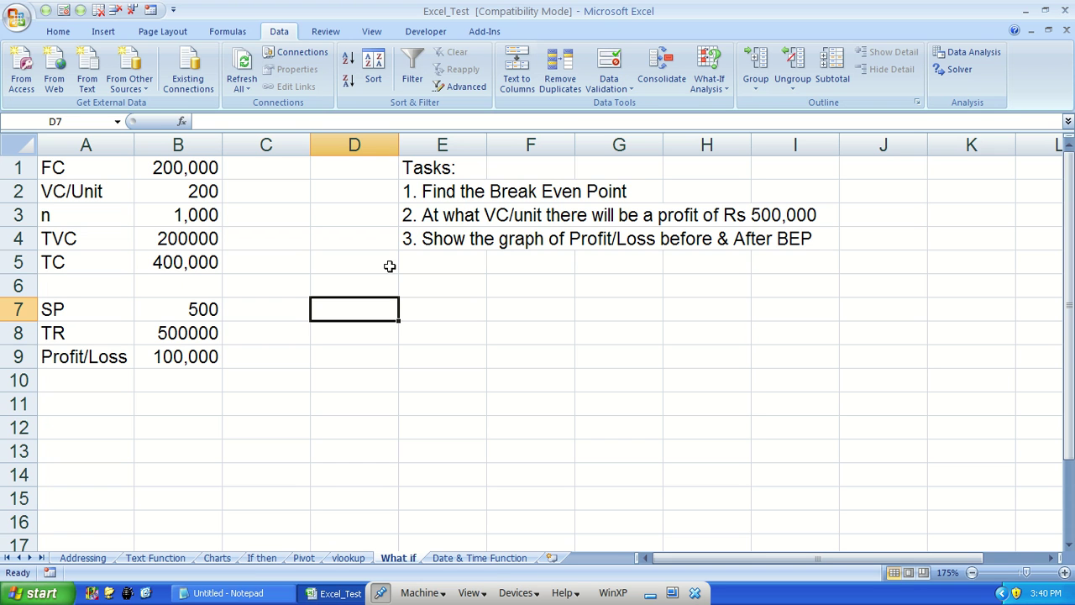
click(57, 34)
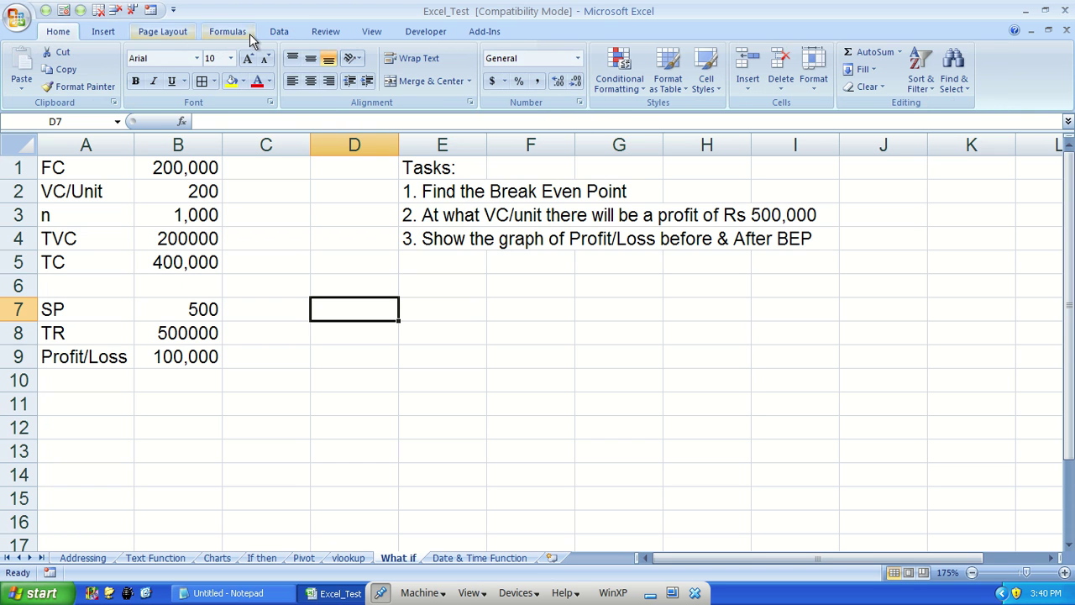
click(281, 32)
click(712, 84)
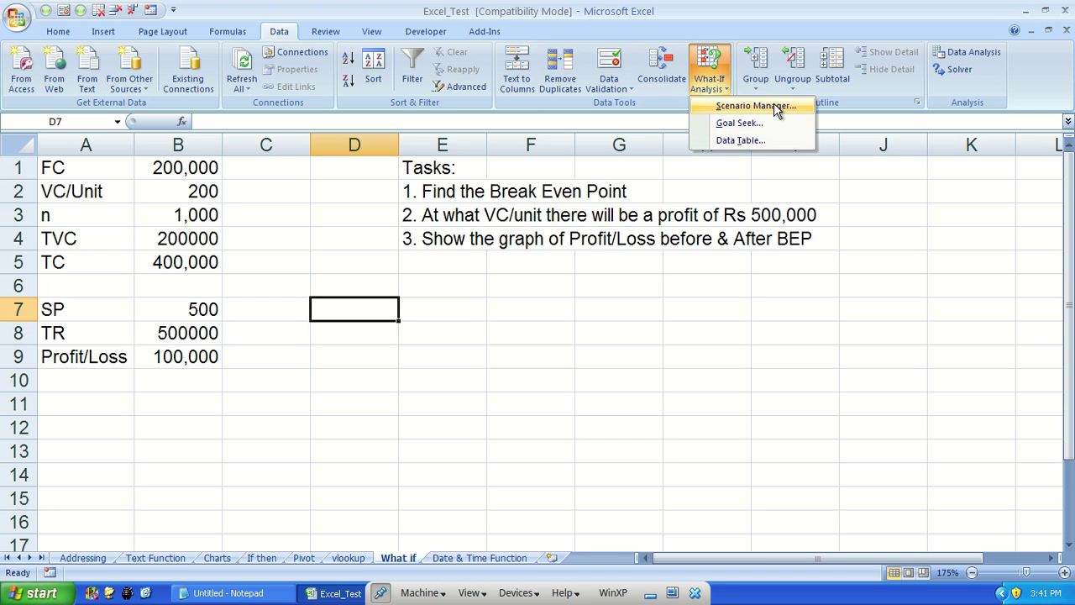
click(479, 347)
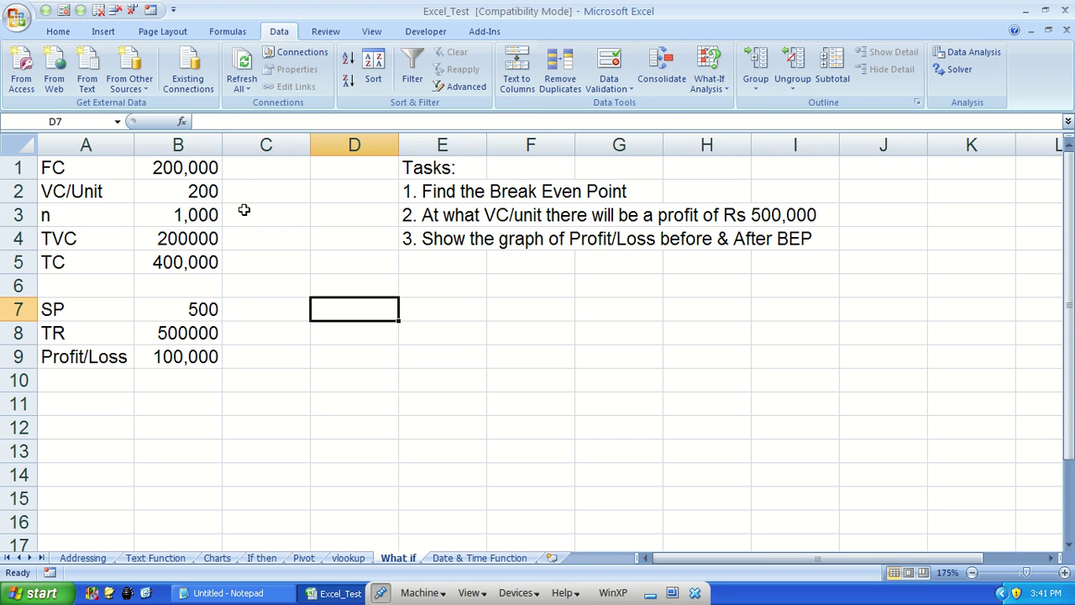
- Review the FC, VC/Unit and n values in column B and inspect the formulas behind TVC and TC
click(174, 191)
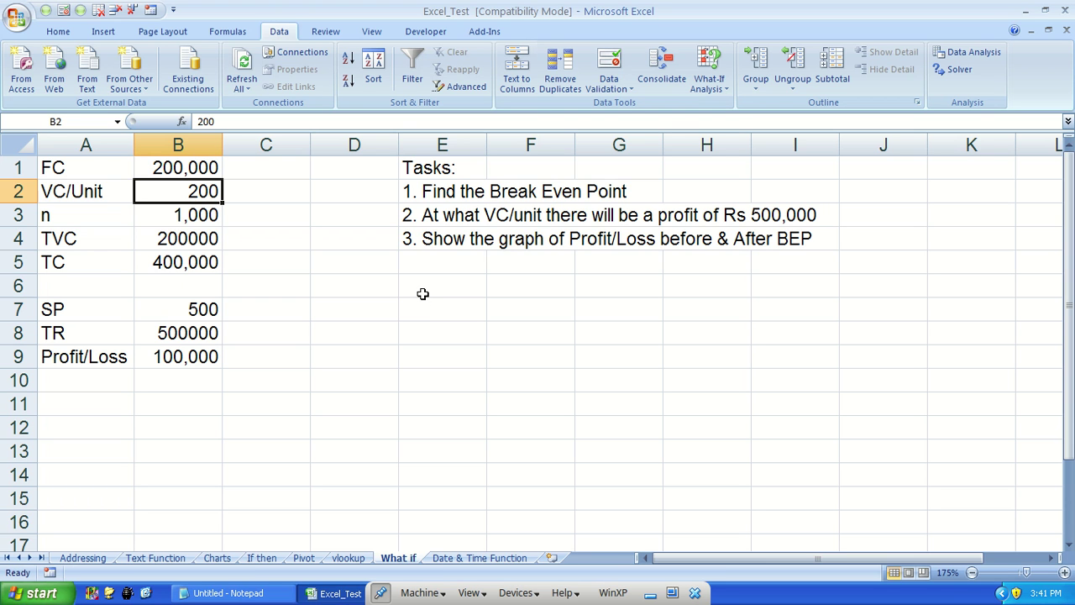
click(55, 169)
click(209, 169)
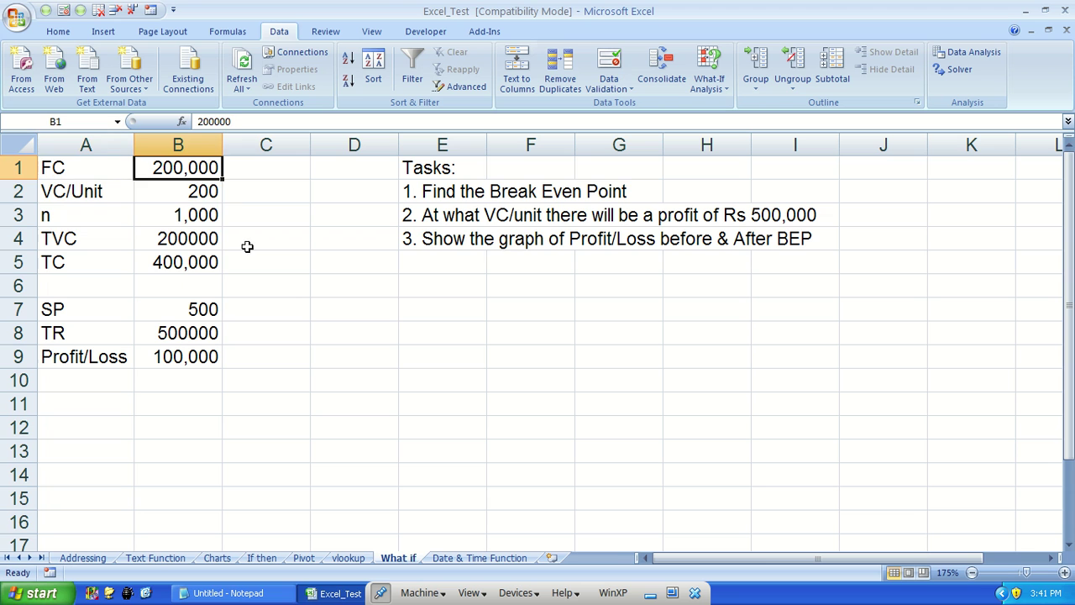
click(80, 190)
click(188, 191)
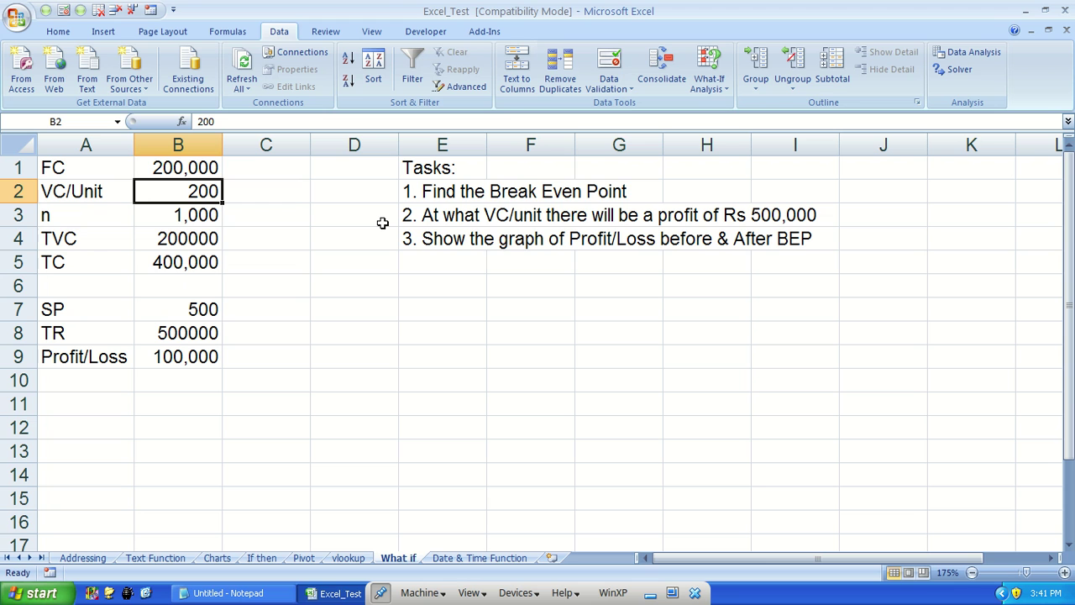
key(Down)
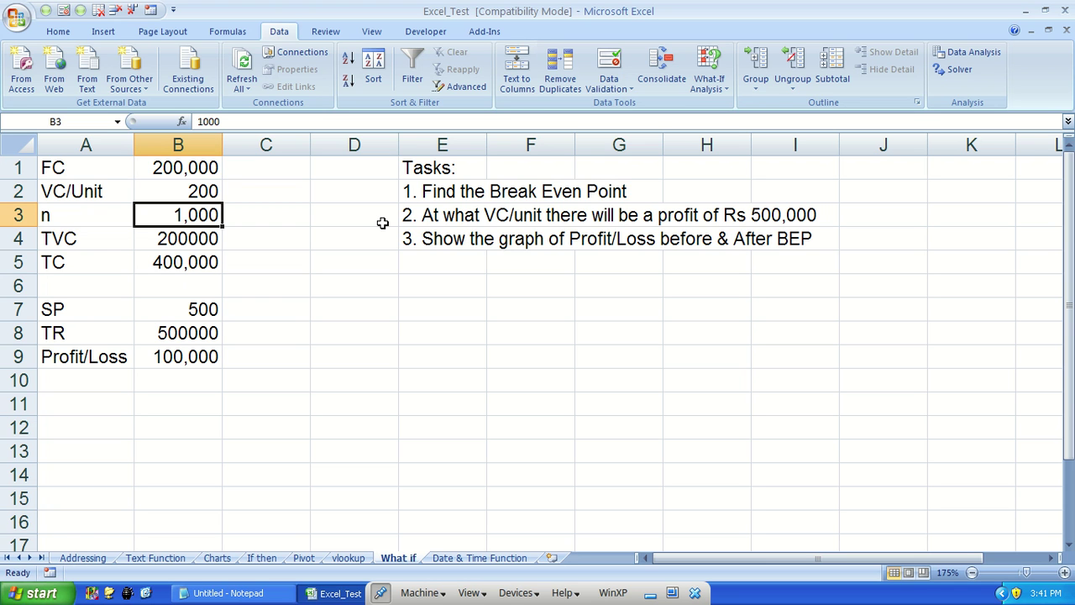
key(Down)
key(F2)
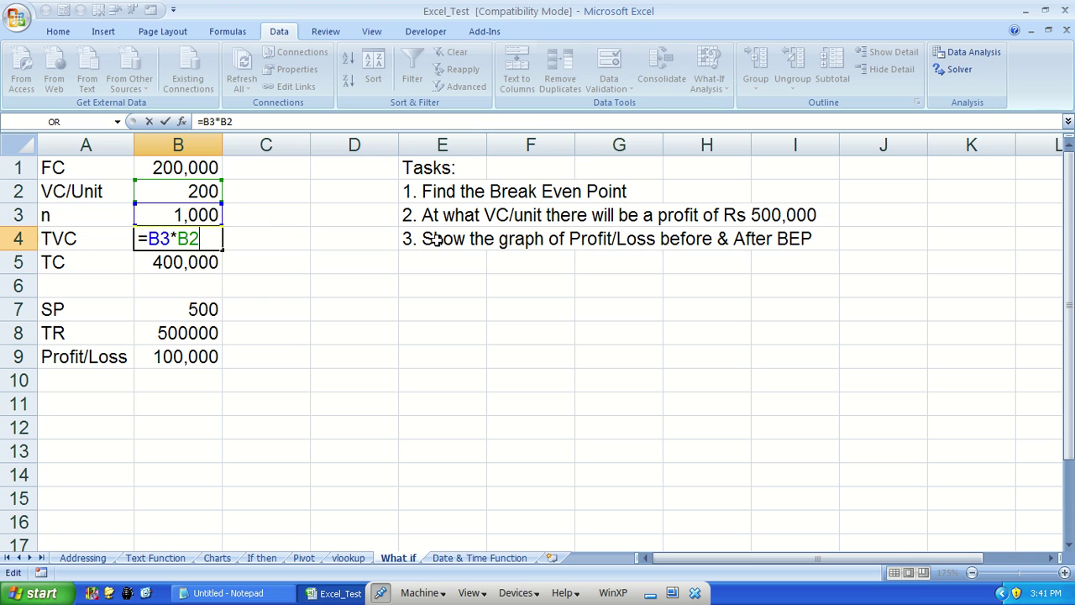
key(Return)
key(F2)
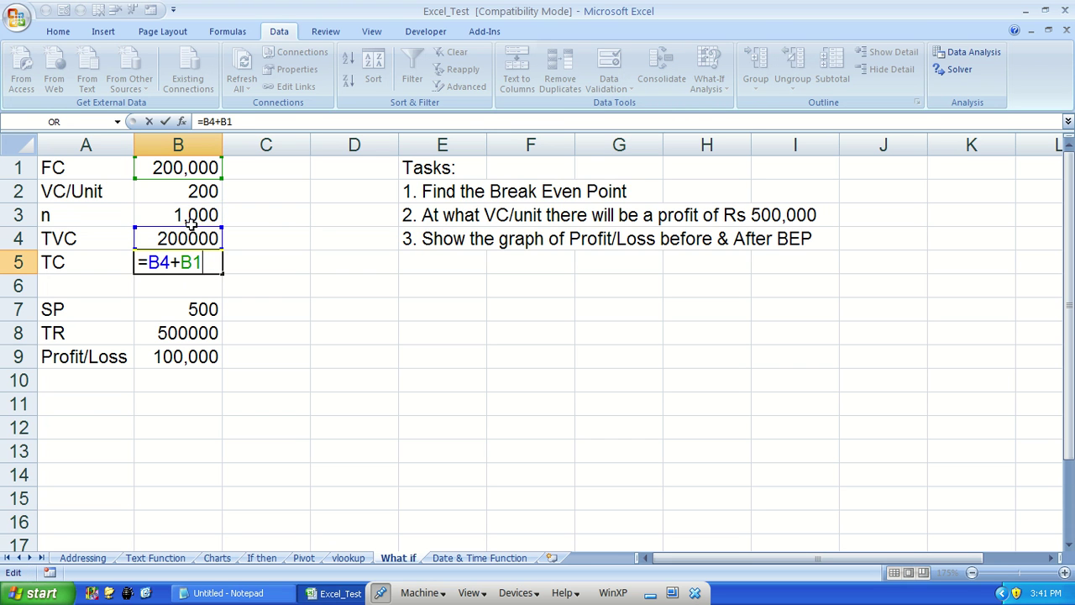
key(Return)
key(Return)
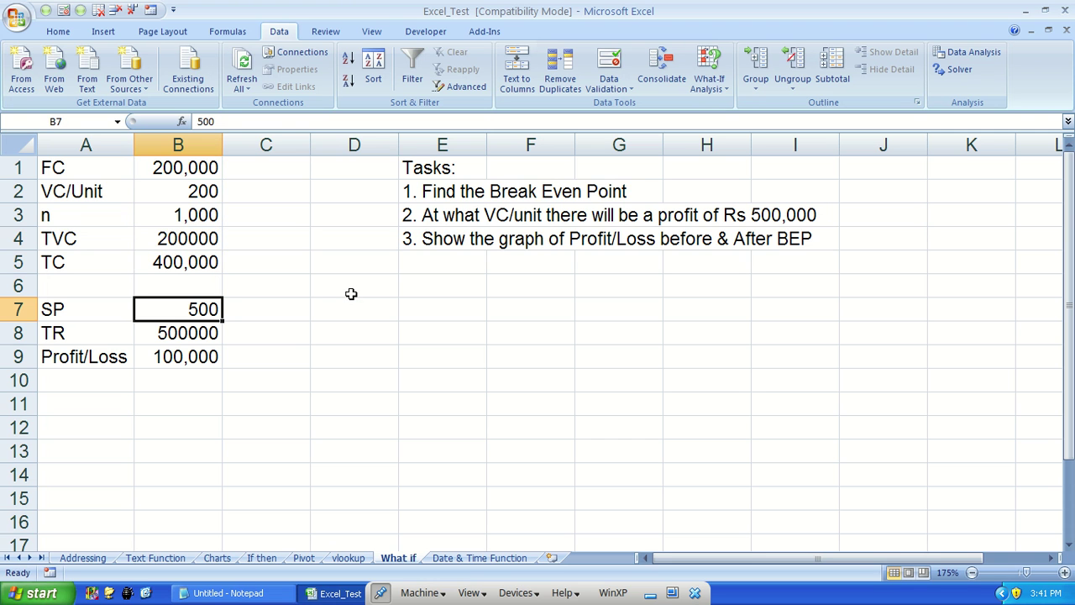
- Change the SP label in A7 to SP/item
key(Left)
key(F2)
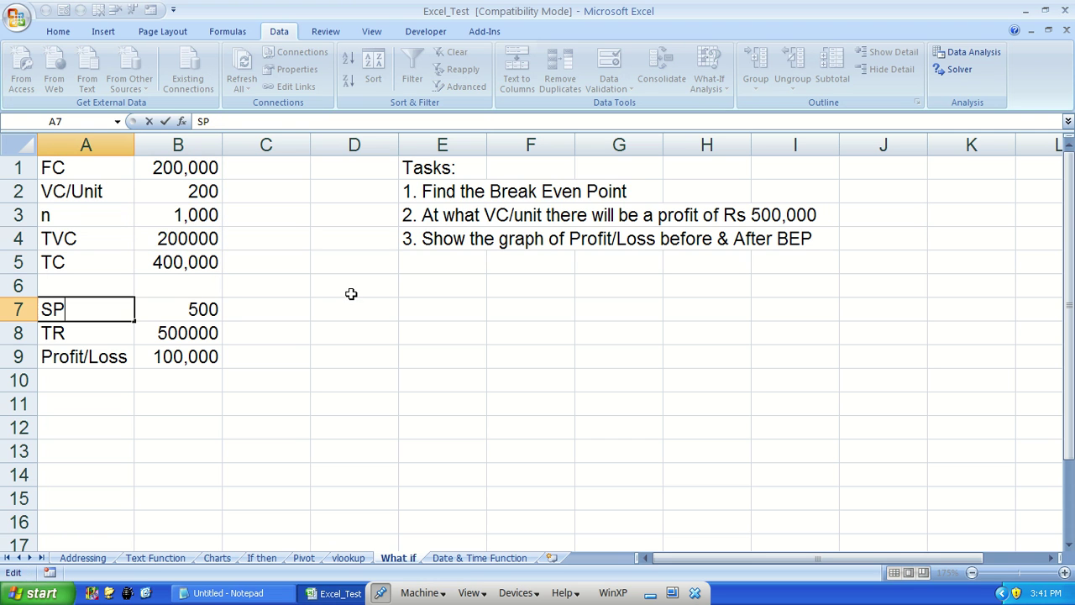
text(/item)
key(Return)
- Inspect the formulas behind TR in B8 and Profit/Loss in B9, and review the break-even task in E2
key(Right)
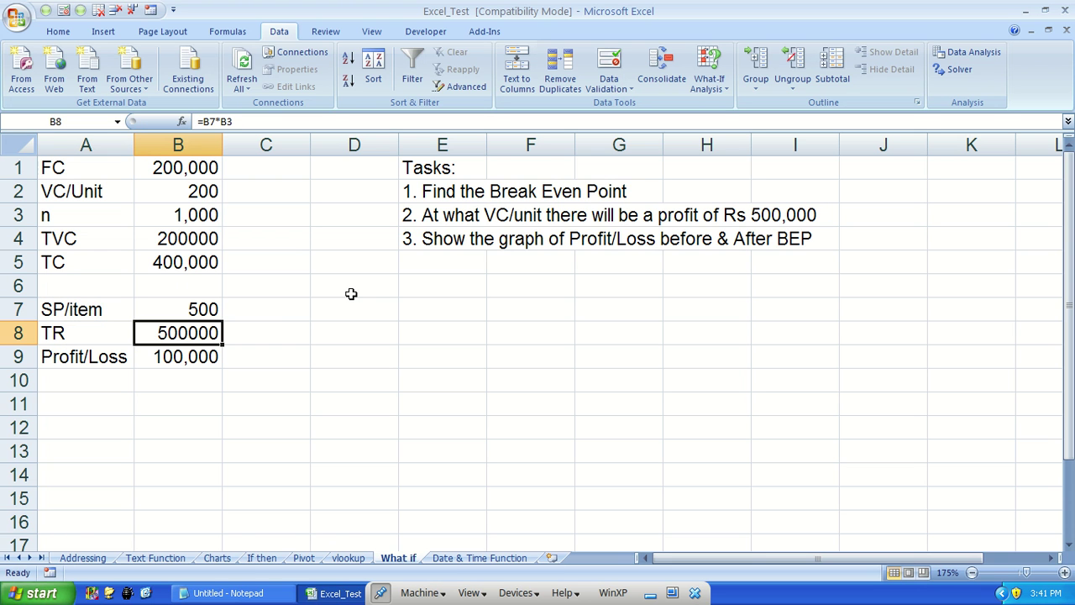
key(F2)
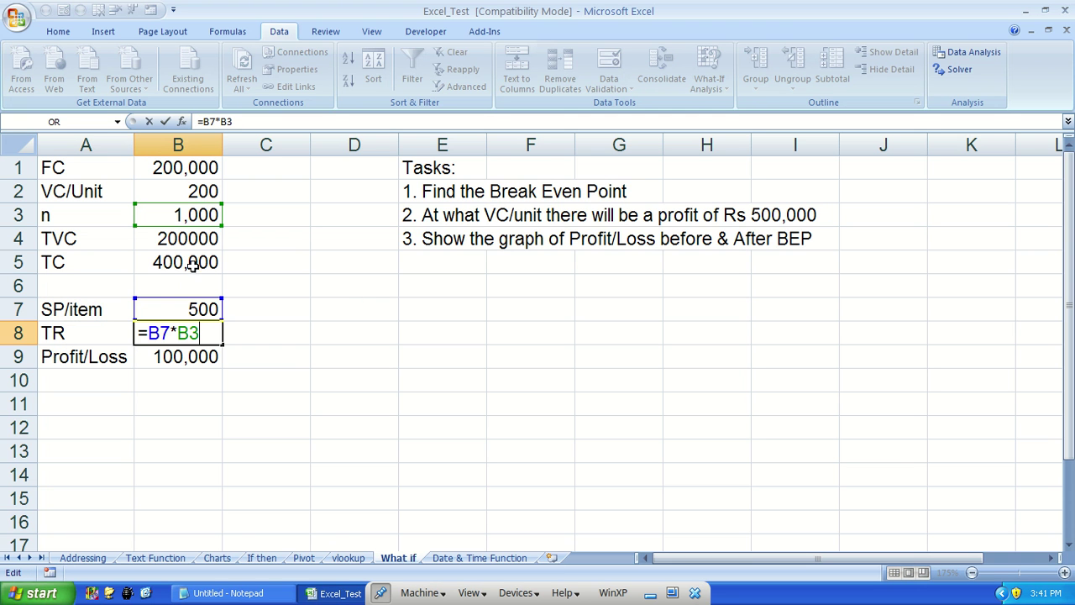
click(178, 352)
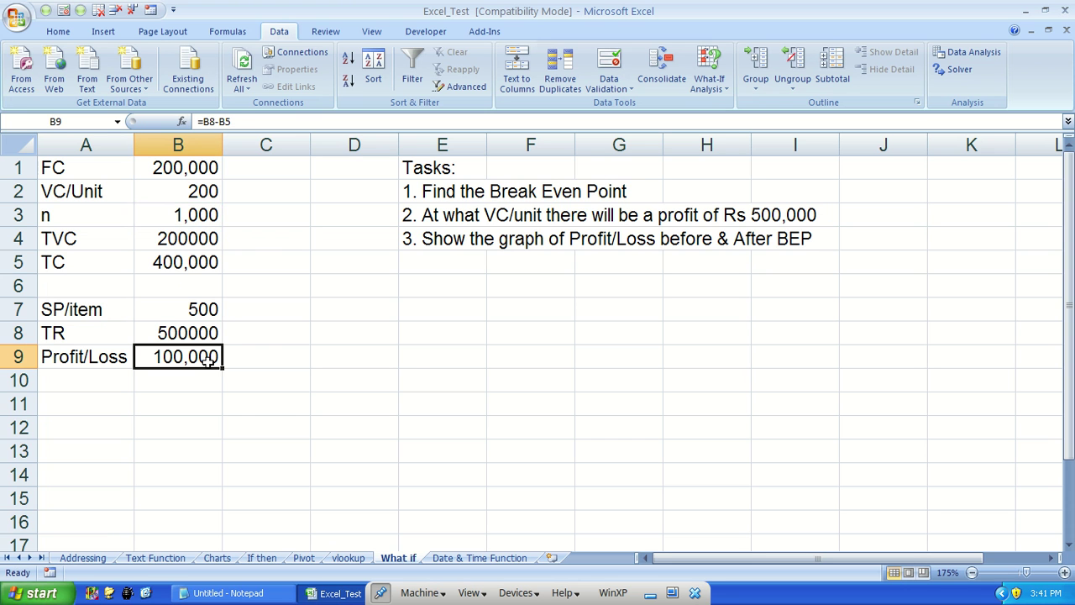
key(F2)
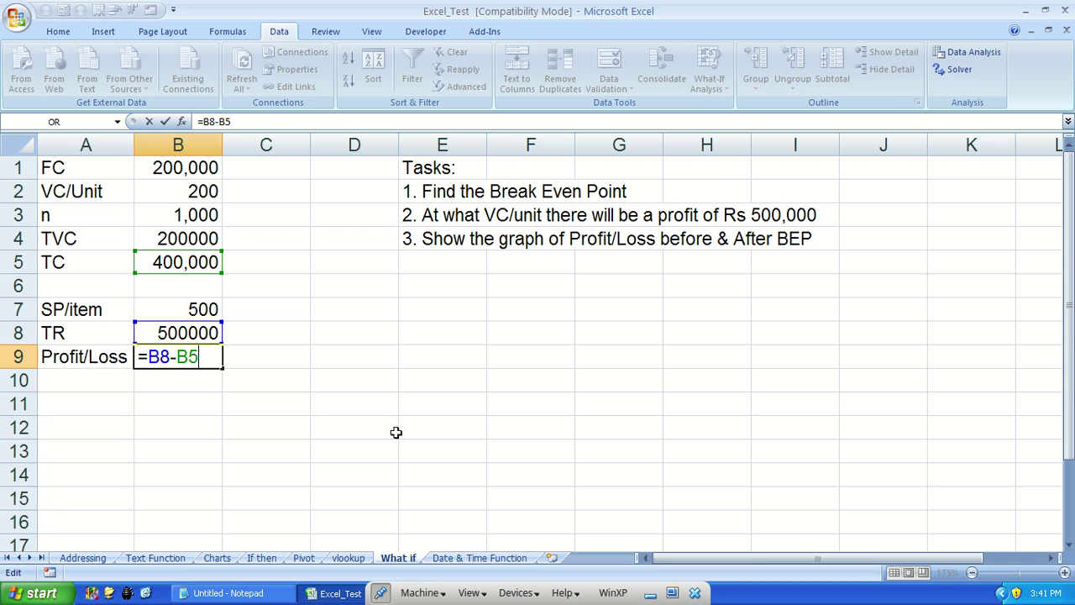
key(Return)
key(Up)
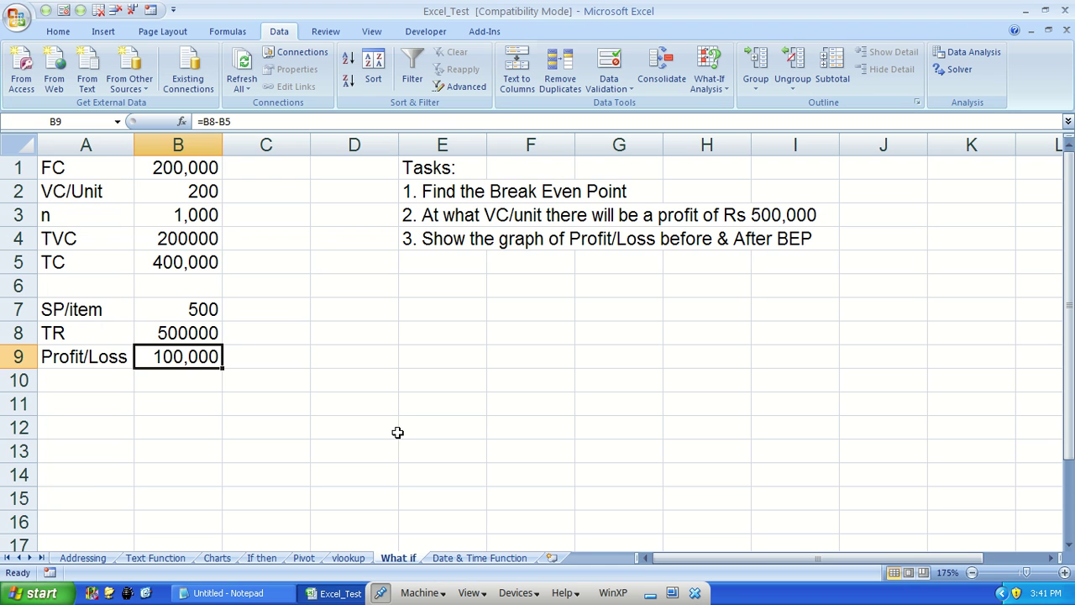
click(450, 185)
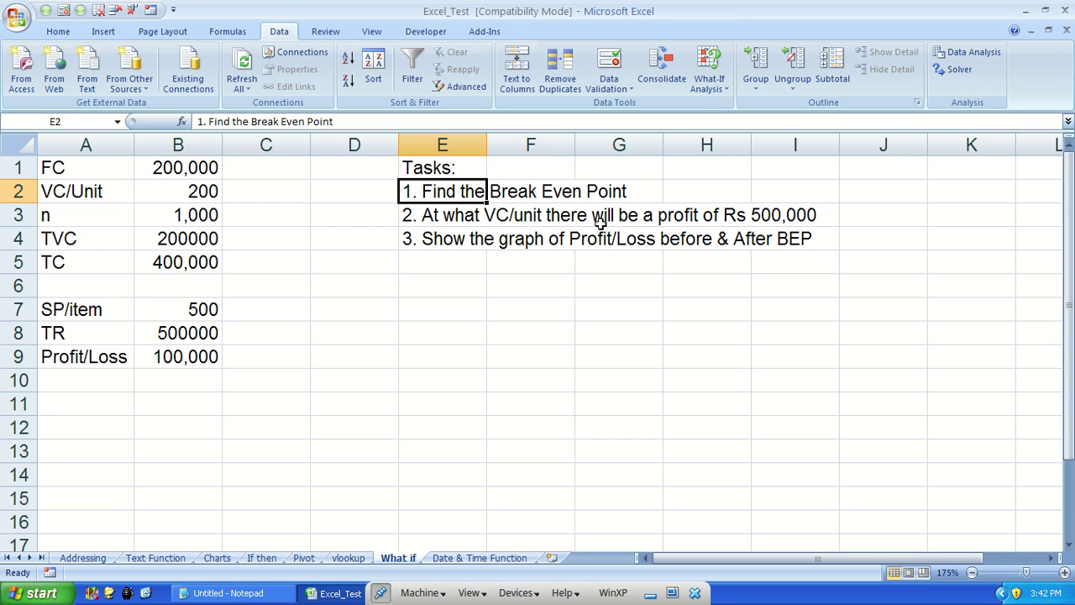
click(183, 359)
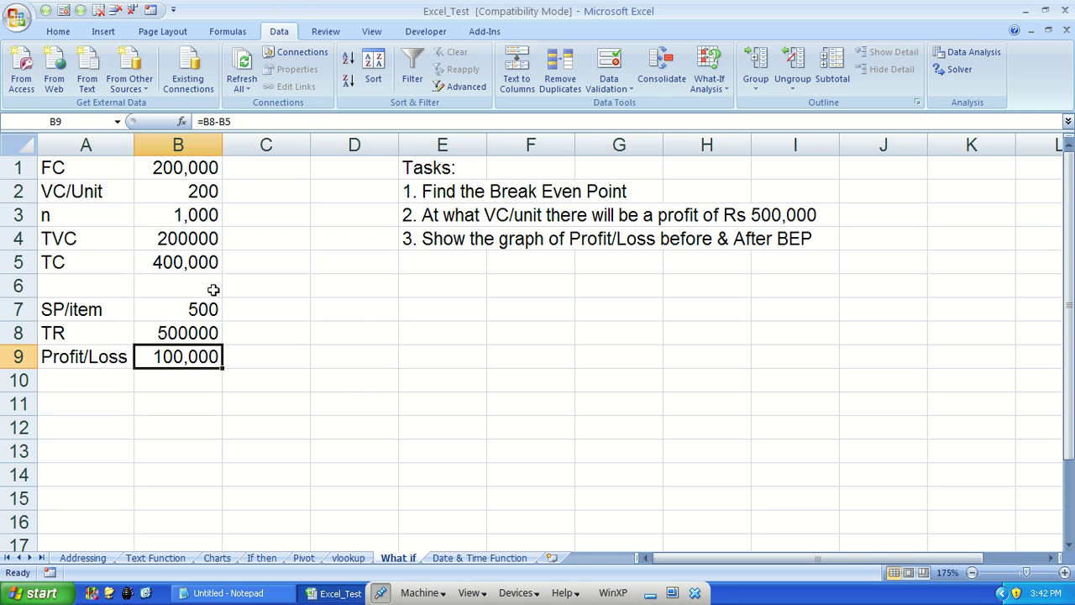
click(718, 94)
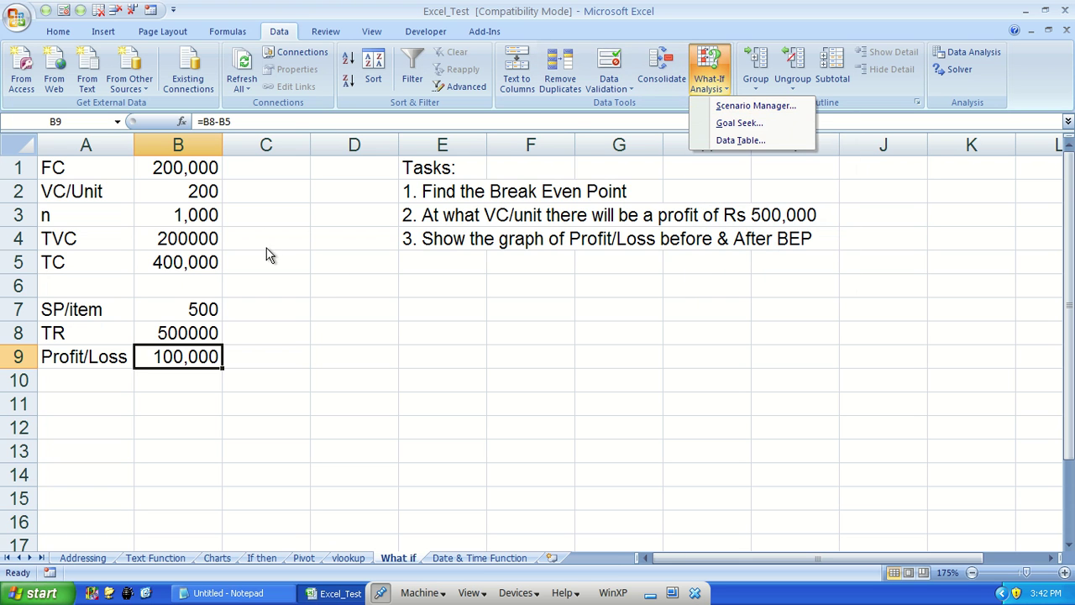
- Try 400 and 500 as the VC/Unit value in B2 to test the effect on Profit/Loss
click(191, 192)
click(192, 192)
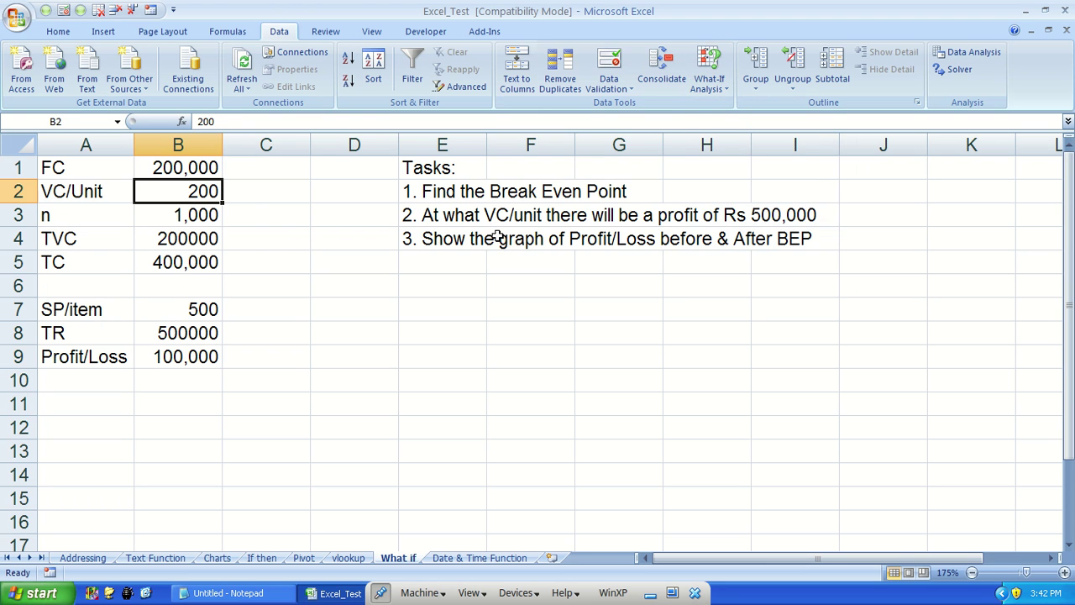
text(3)
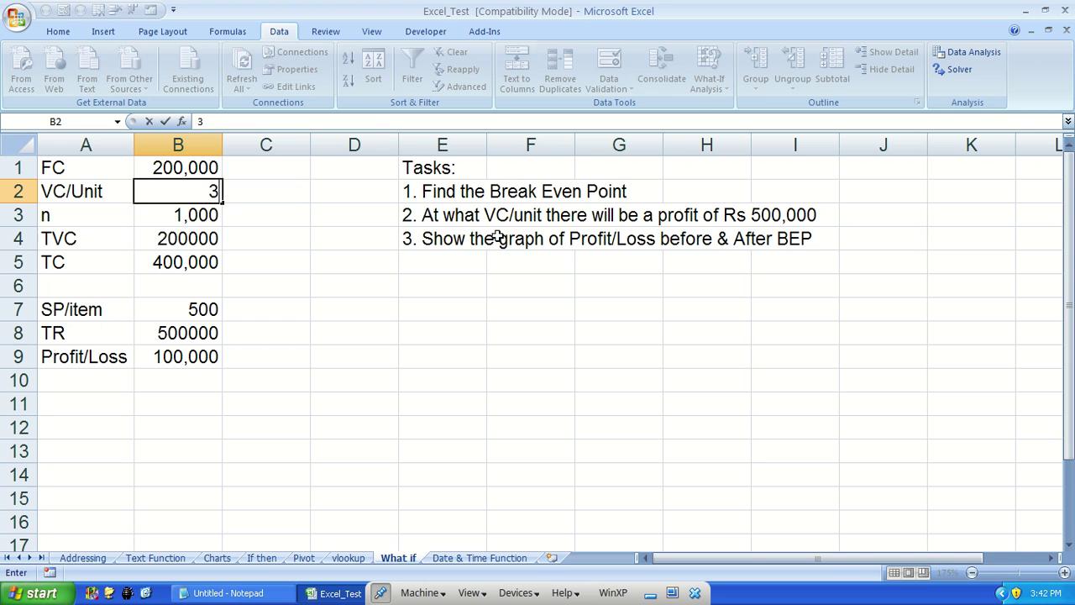
key(BackSpace)
text(400)
key(Return)
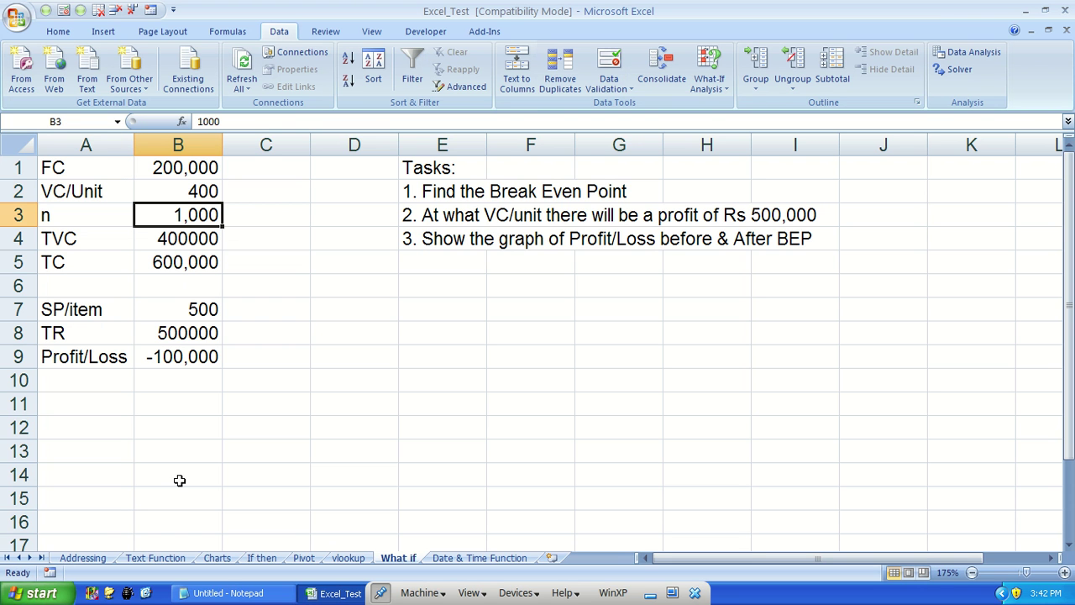
key(Up)
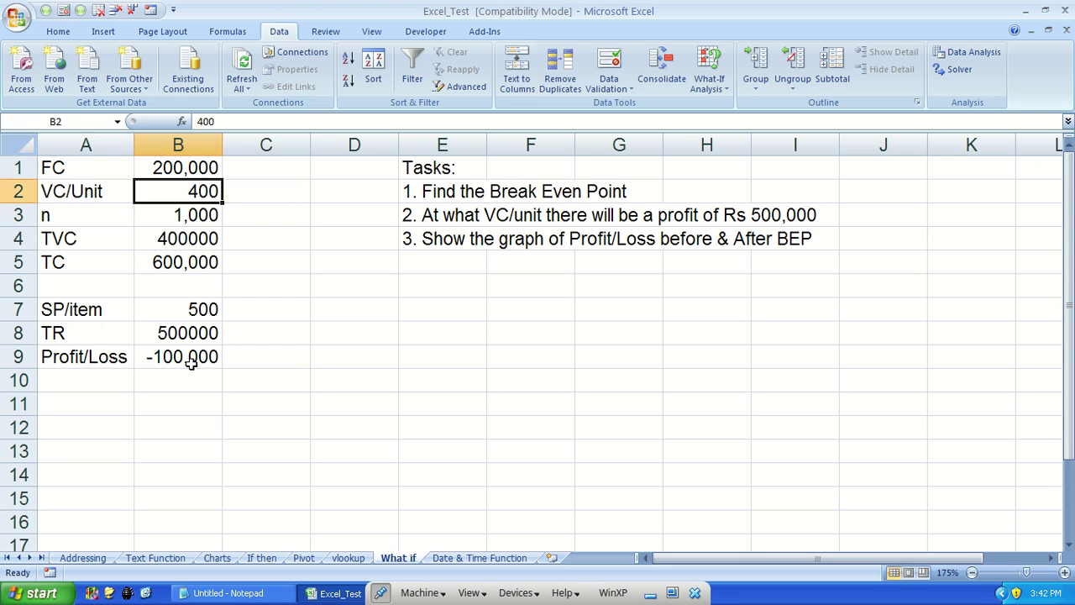
text(500)
key(Return)
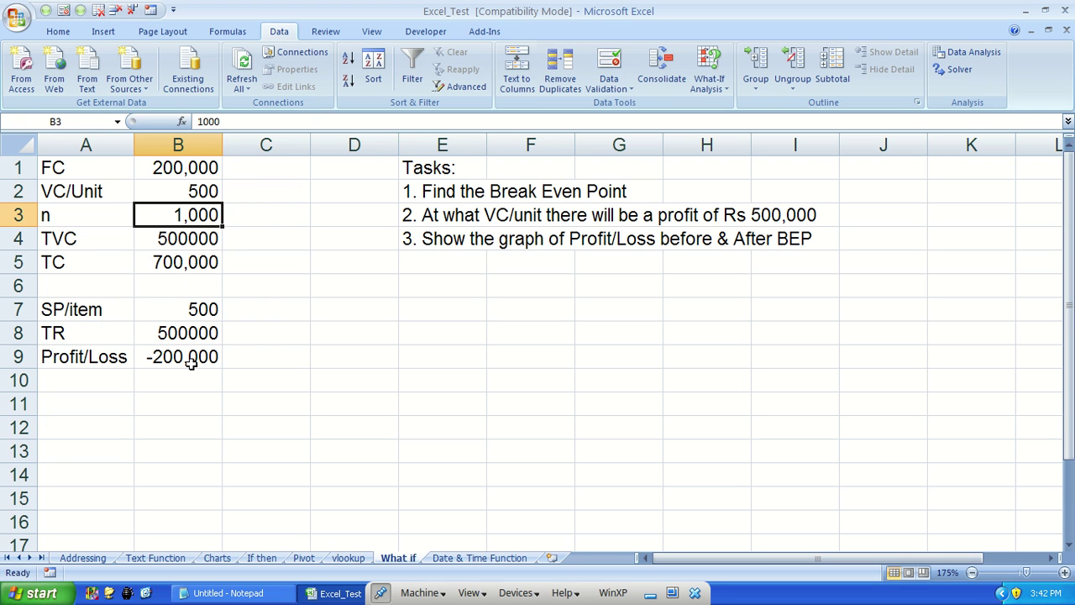
- Clear the VC/Unit value from B2
key(Up)
key(Down)
key(Down)
key(Down)
key(Down)
key(Down)
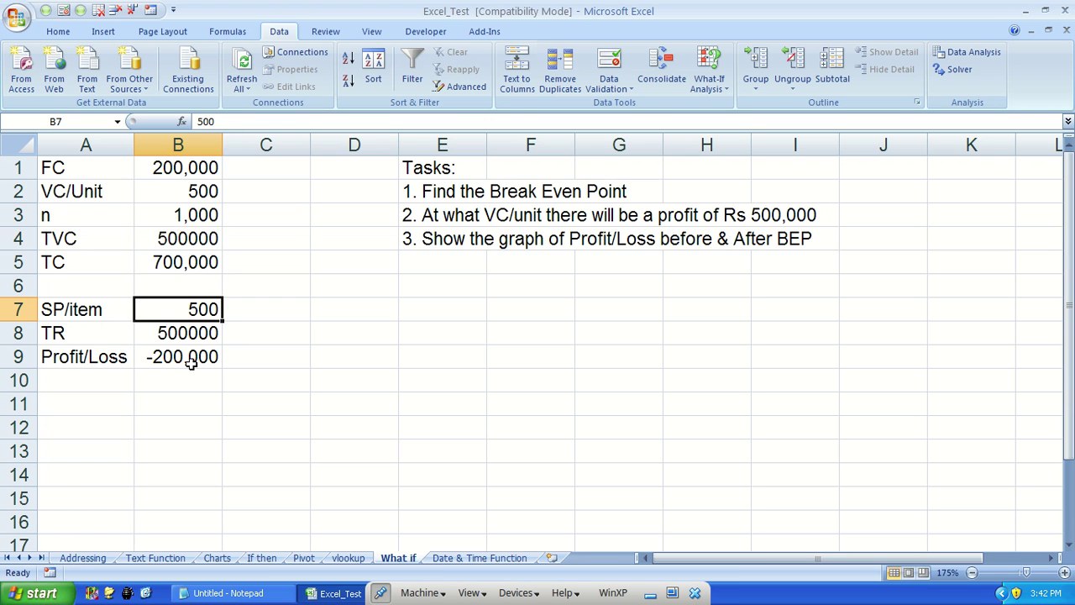
key(Up)
key(Up)
key(Up)
key(Up)
key(Up)
key(Delete)
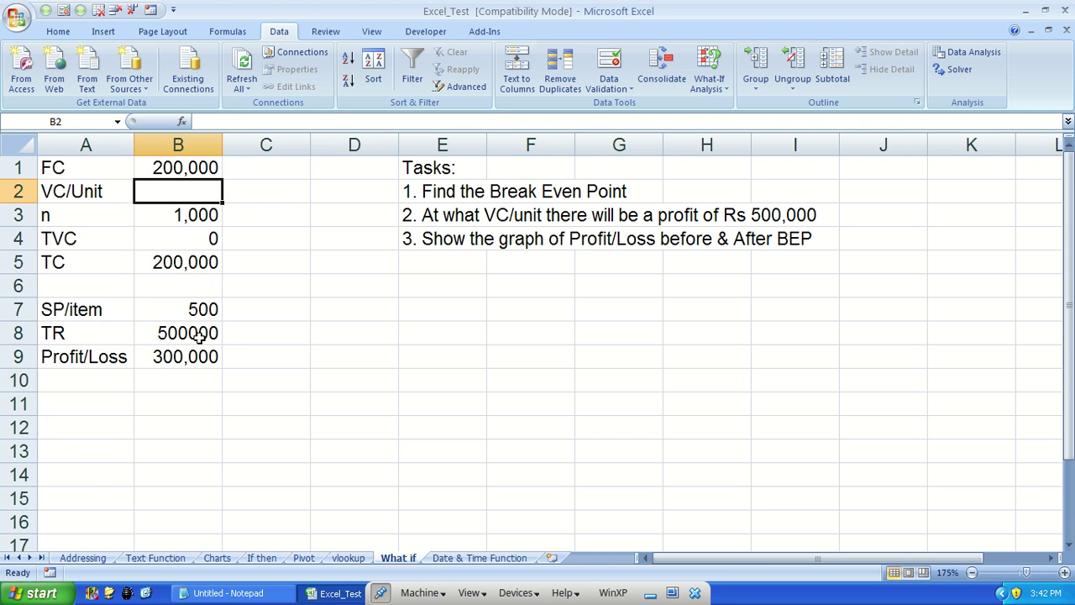
- Create a scenario named Optimistic in the Scenario Manager with B2 as its changing cell
click(192, 361)
click(164, 201)
click(709, 82)
click(727, 106)
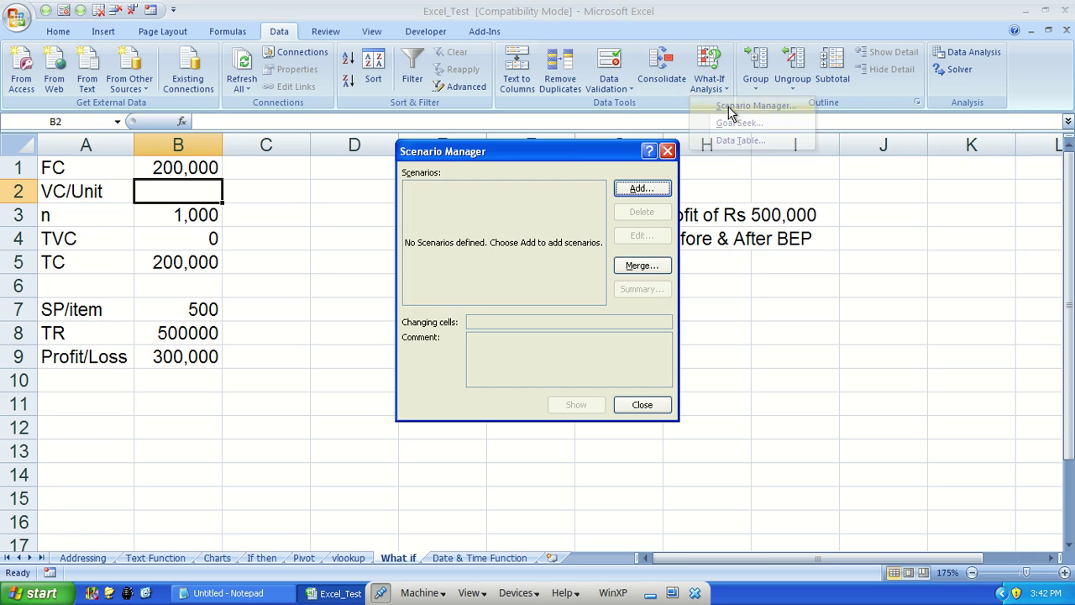
click(643, 190)
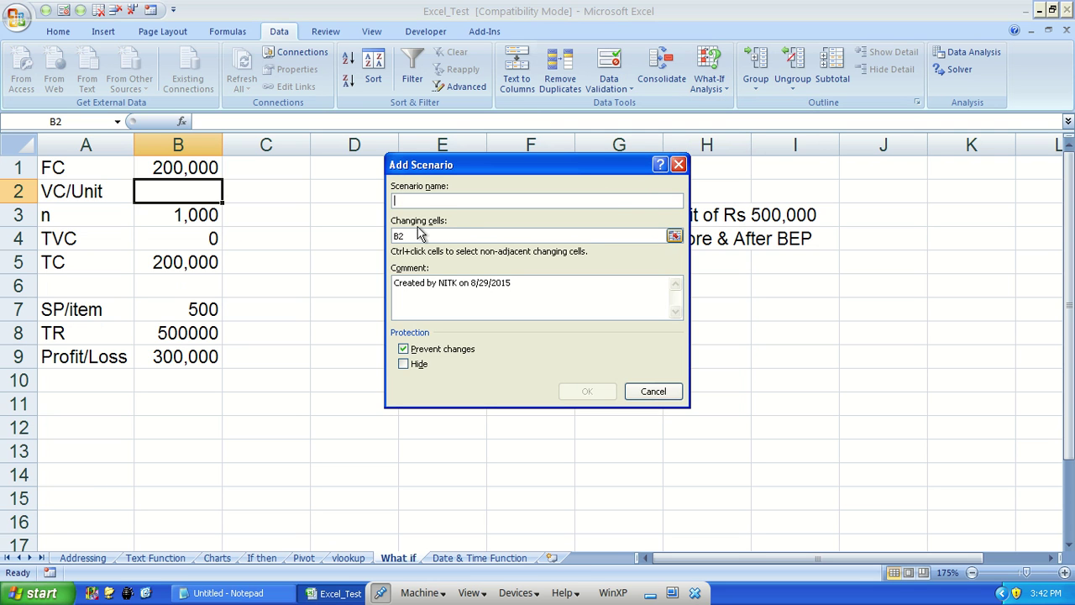
text(Optimistic)
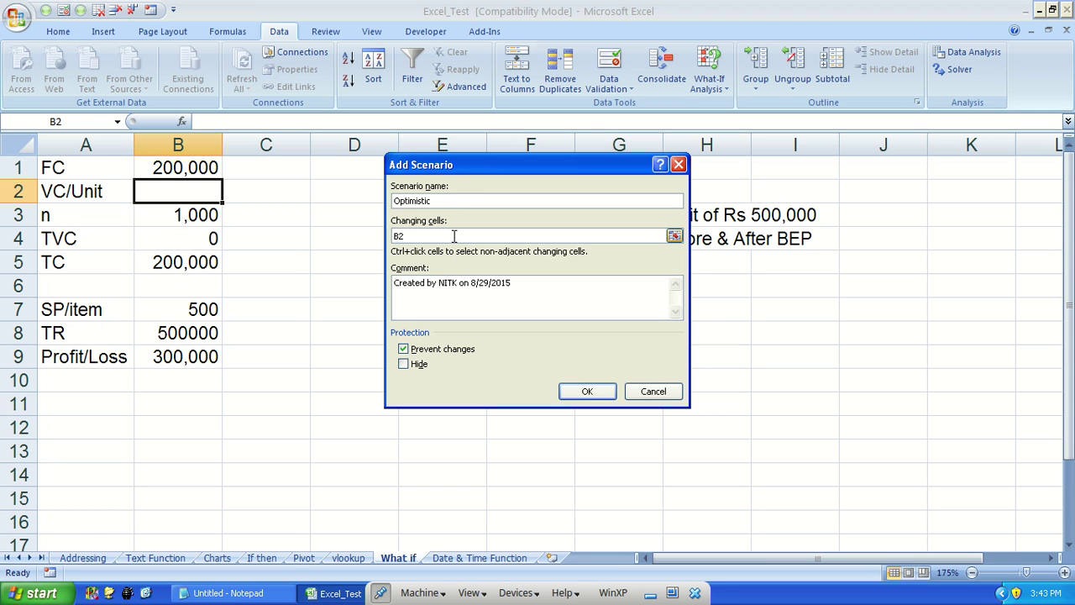
click(588, 391)
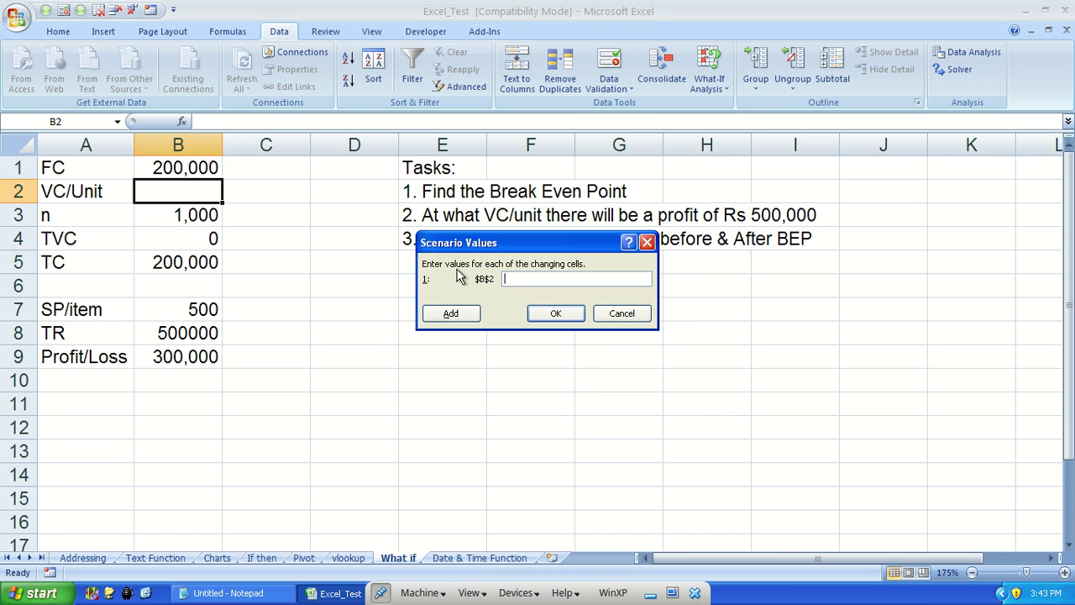
click(453, 312)
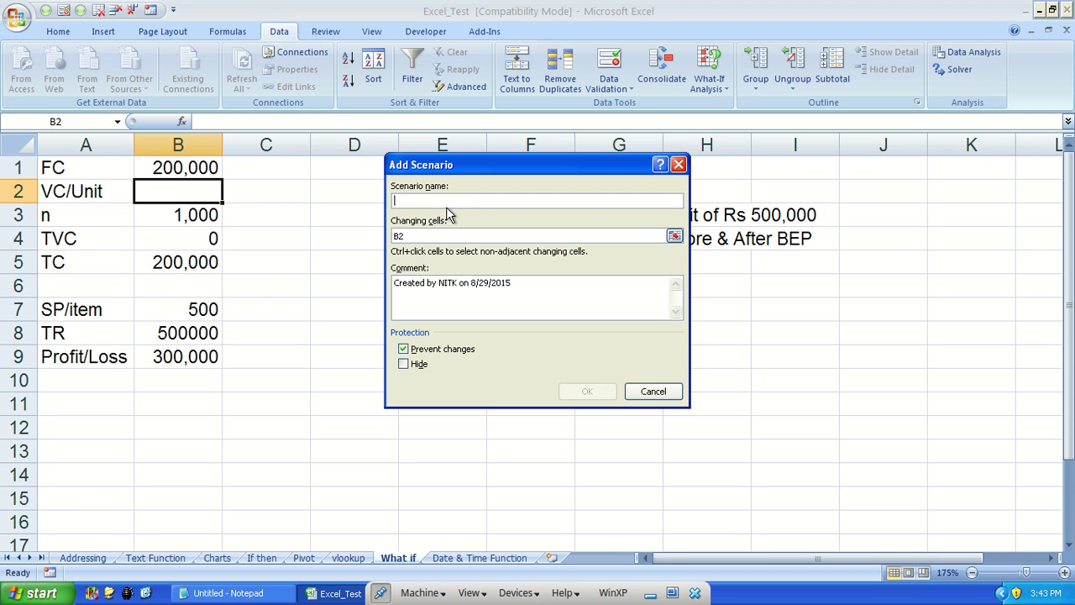
- Add a scenario named Pessimistic that sets B2 to 400, and return to the scenario list
text(Pessimistic)
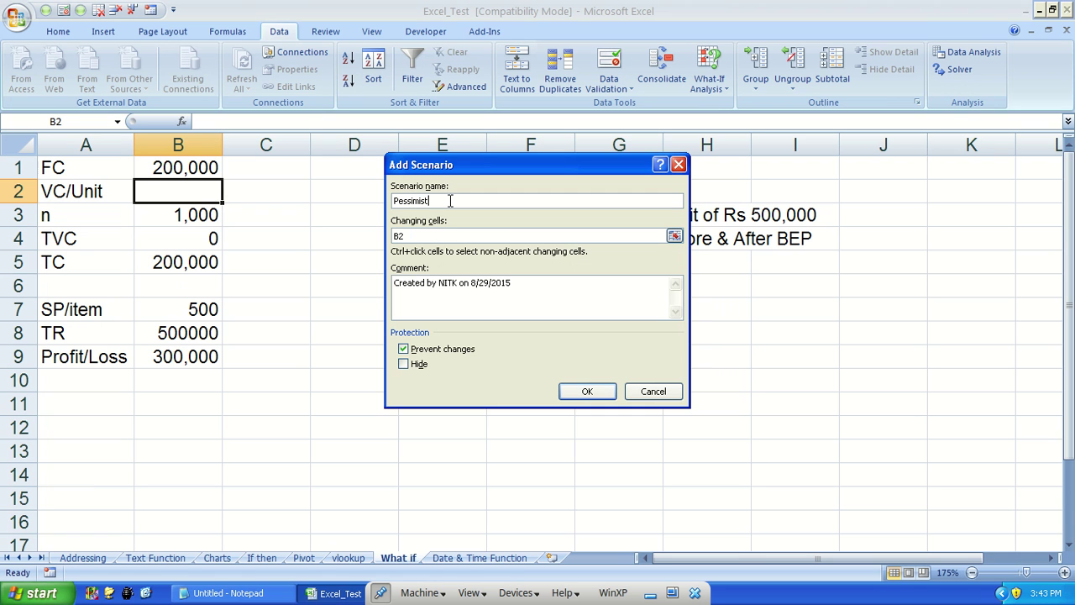
click(569, 393)
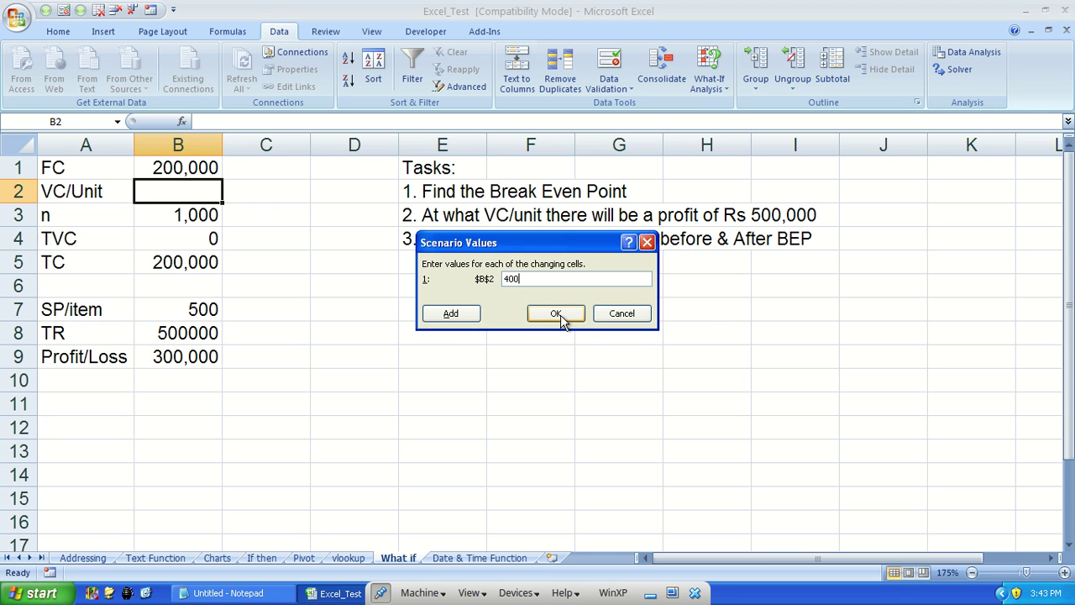
click(448, 313)
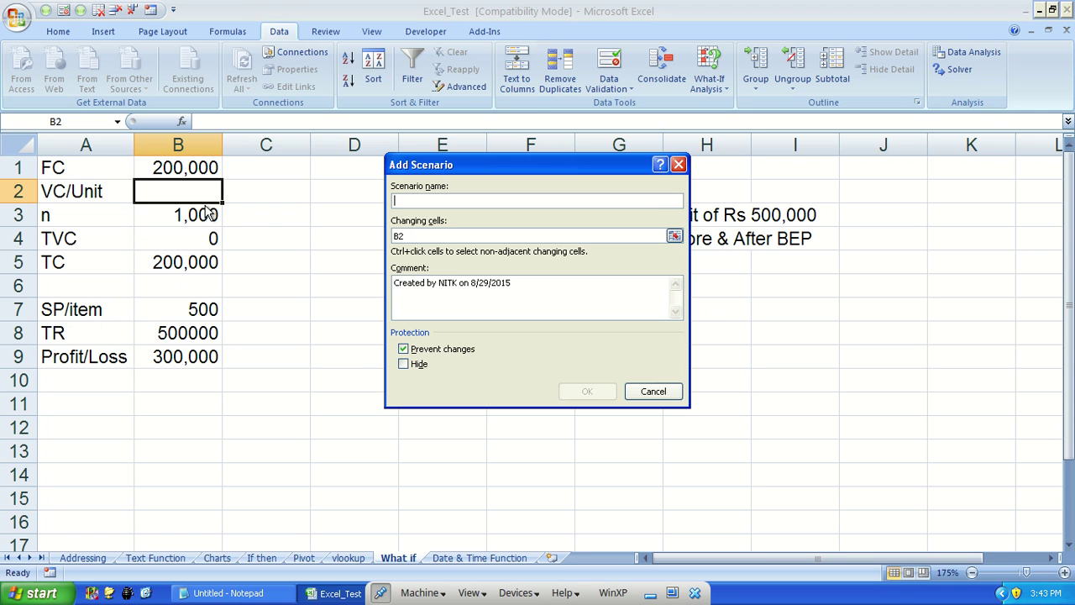
click(654, 390)
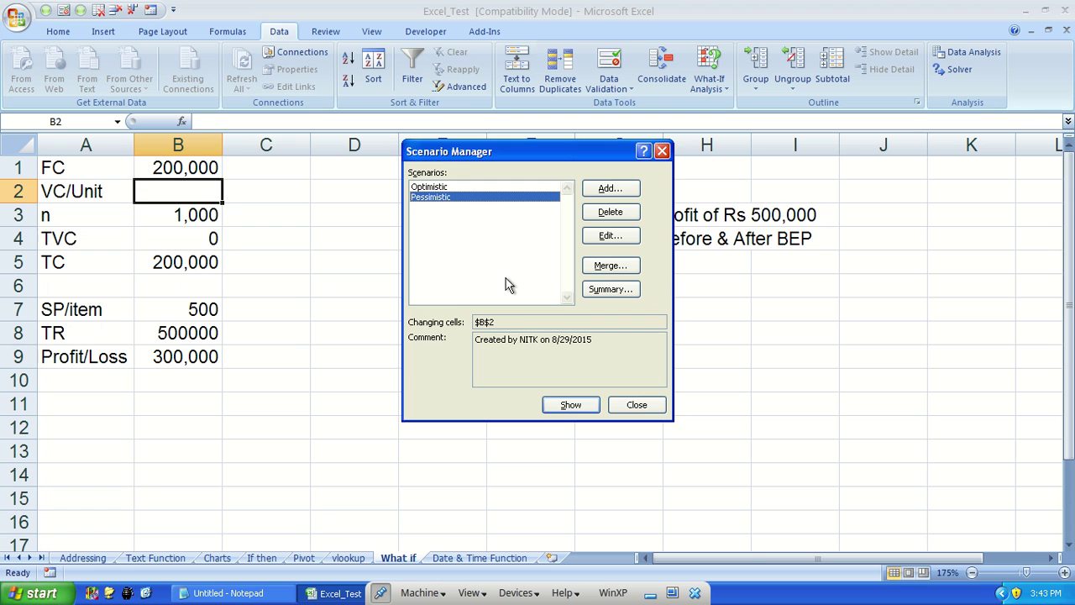
- Show the Optimistic and Pessimistic scenarios in turn, return to Optimistic, and close the Scenario Manager
mouse_move(464, 153)
mouse_down()
mouse_move(439, 262)
mouse_move(428, 256)
mouse_move(437, 190)
mouse_move(456, 166)
mouse_move(466, 173)
mouse_up()
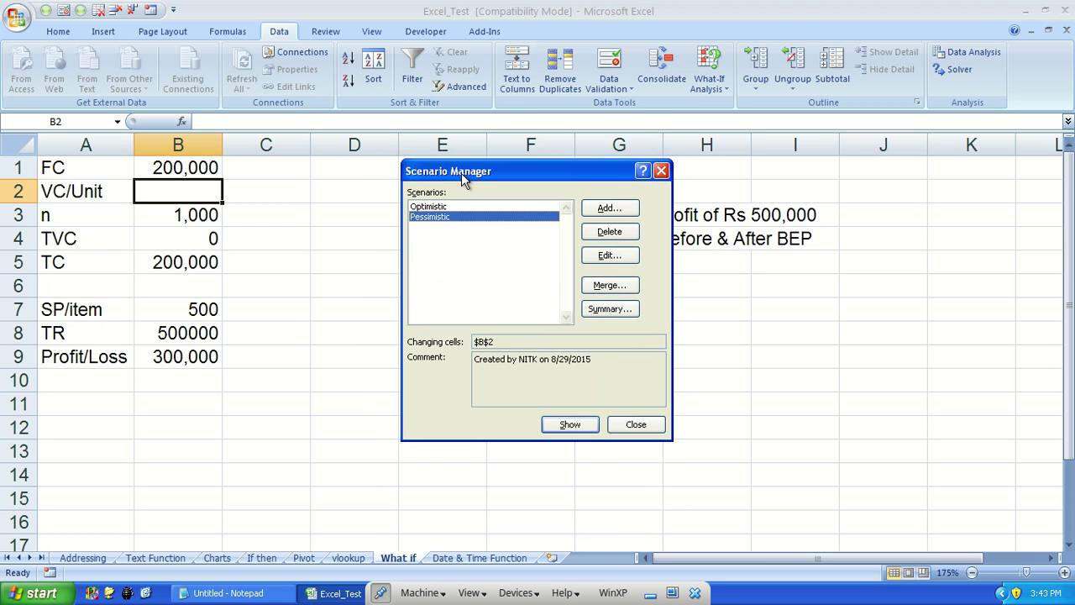
click(446, 206)
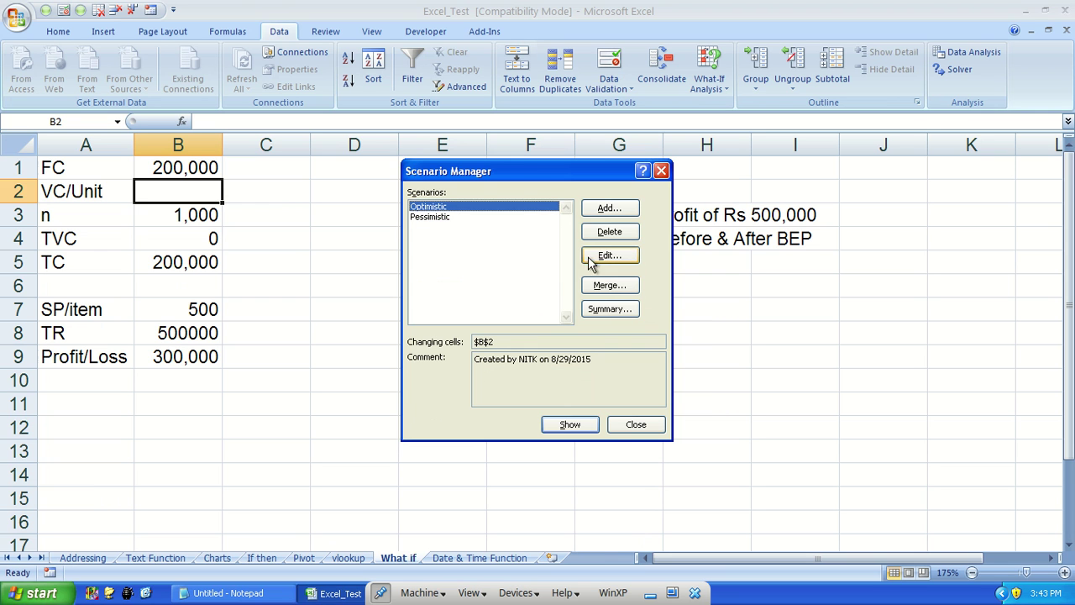
click(565, 424)
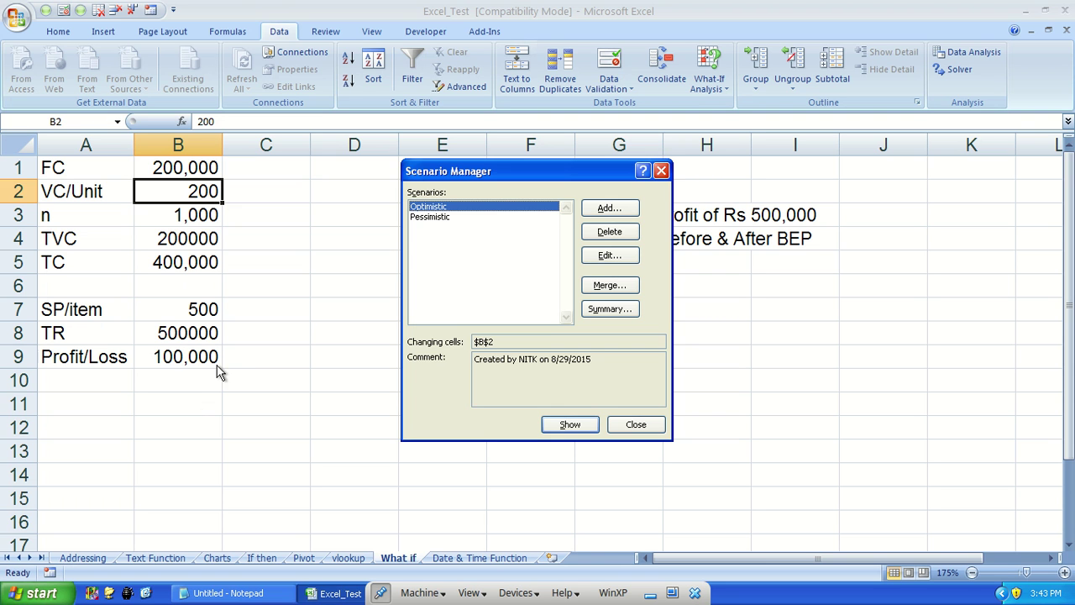
click(425, 219)
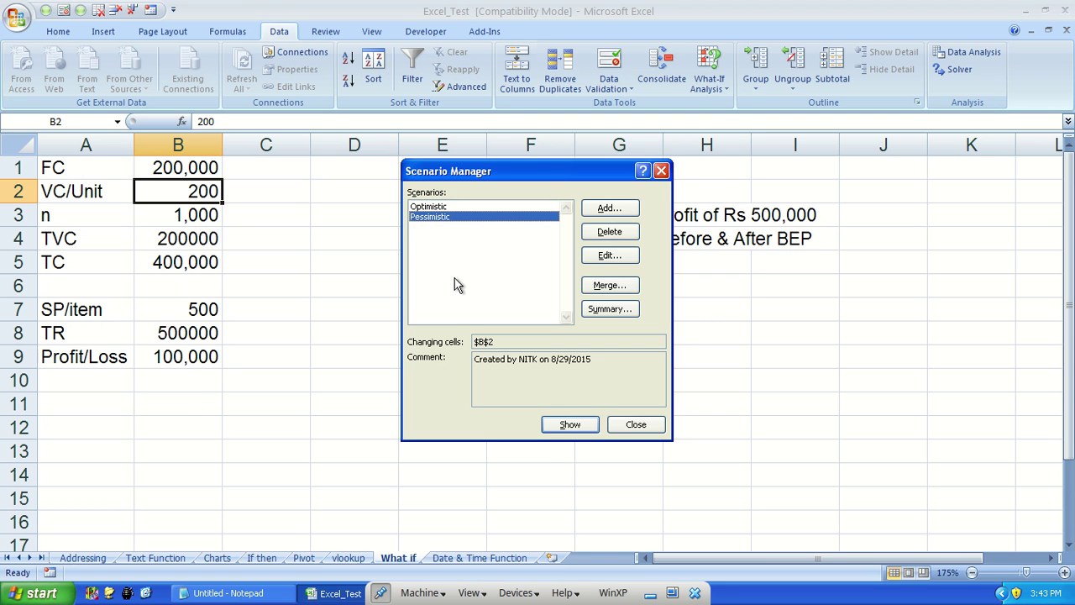
click(561, 426)
click(456, 206)
click(588, 426)
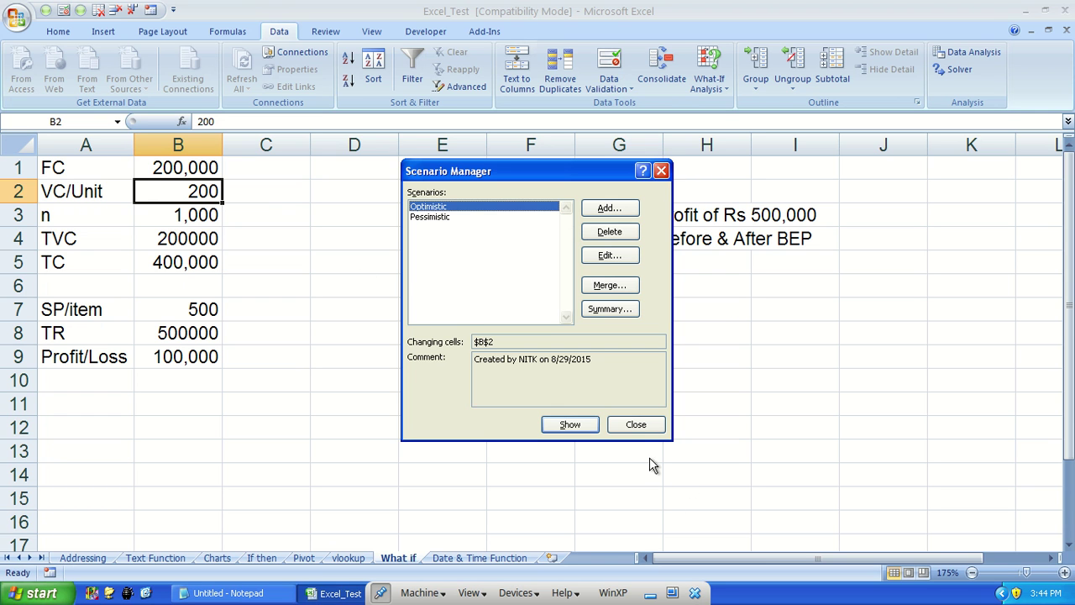
click(637, 423)
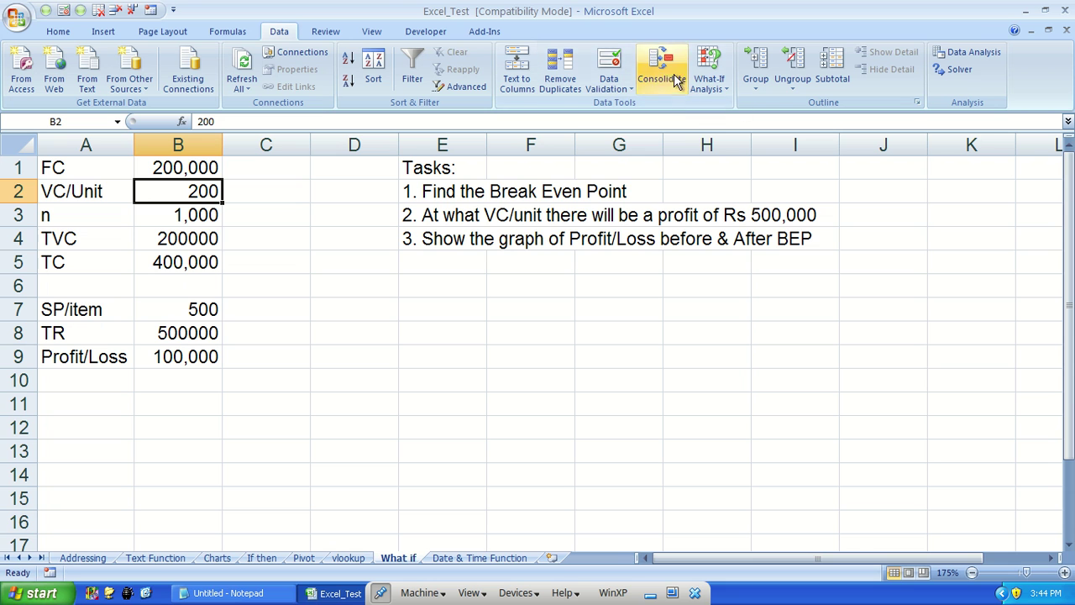
- Add a scenario named Current Position in the Scenario Manager with B2 as its changing cell and a value of 0
click(622, 90)
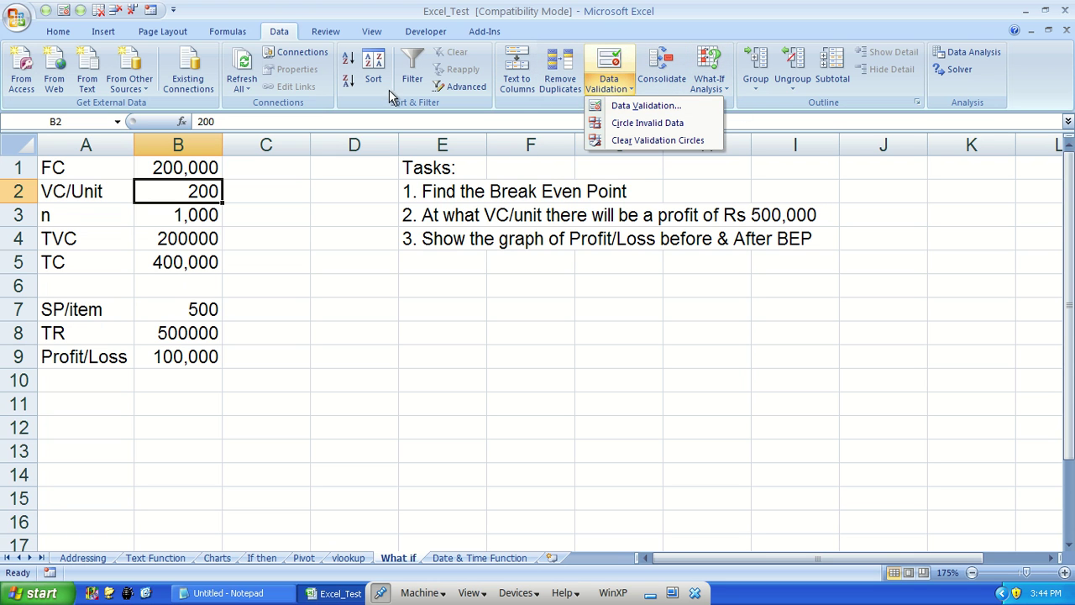
click(708, 82)
click(756, 106)
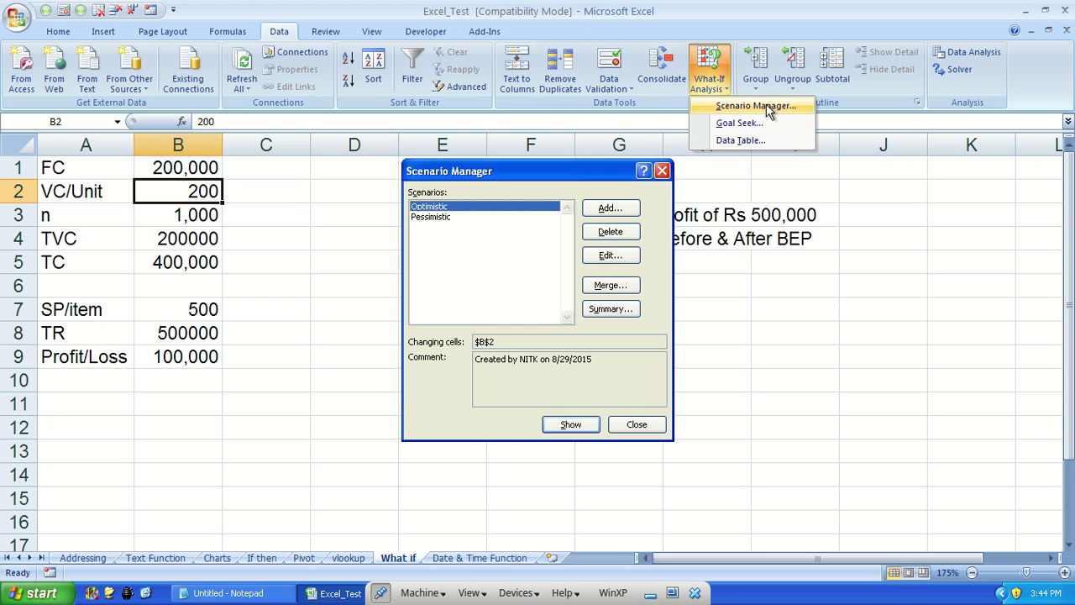
click(611, 210)
text(Current Position)
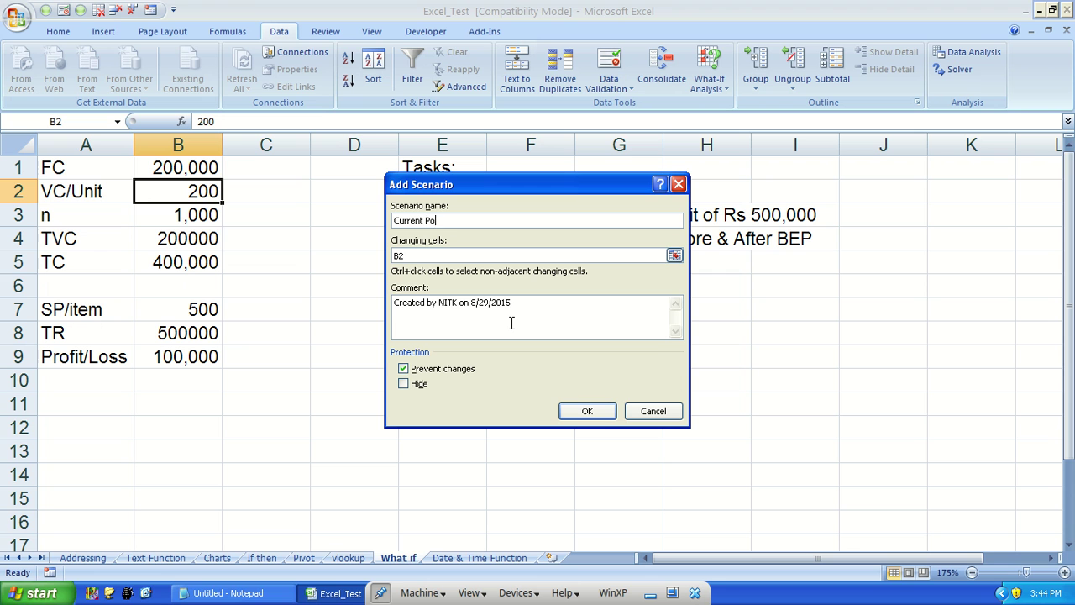
click(569, 412)
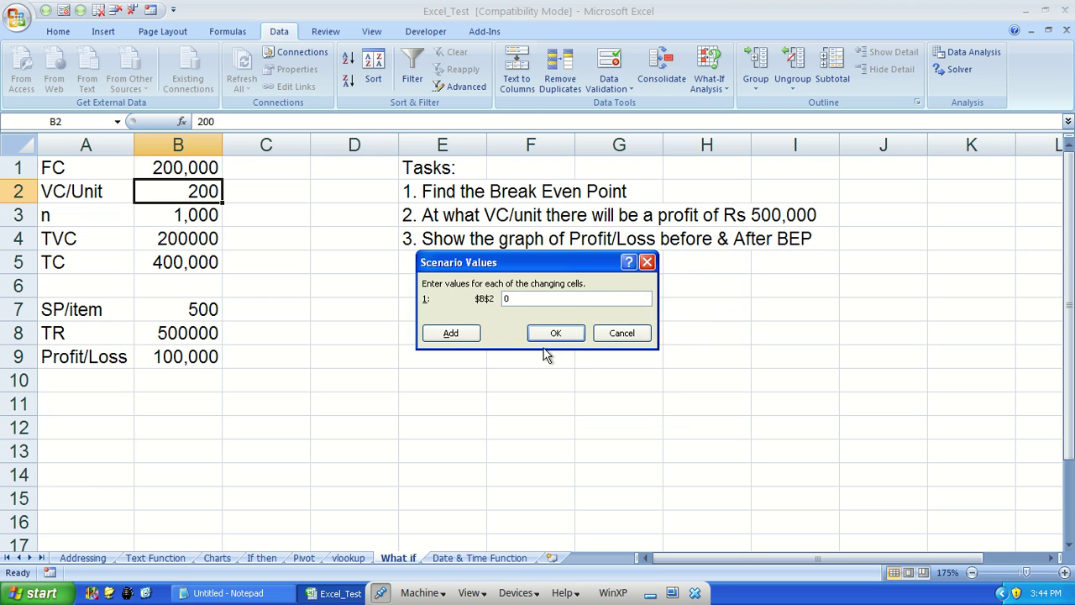
click(550, 334)
- Show the Optimistic, Pessimistic and Current Position scenarios one after another to compare Profit/Loss, and close the Scenario Manager
click(453, 206)
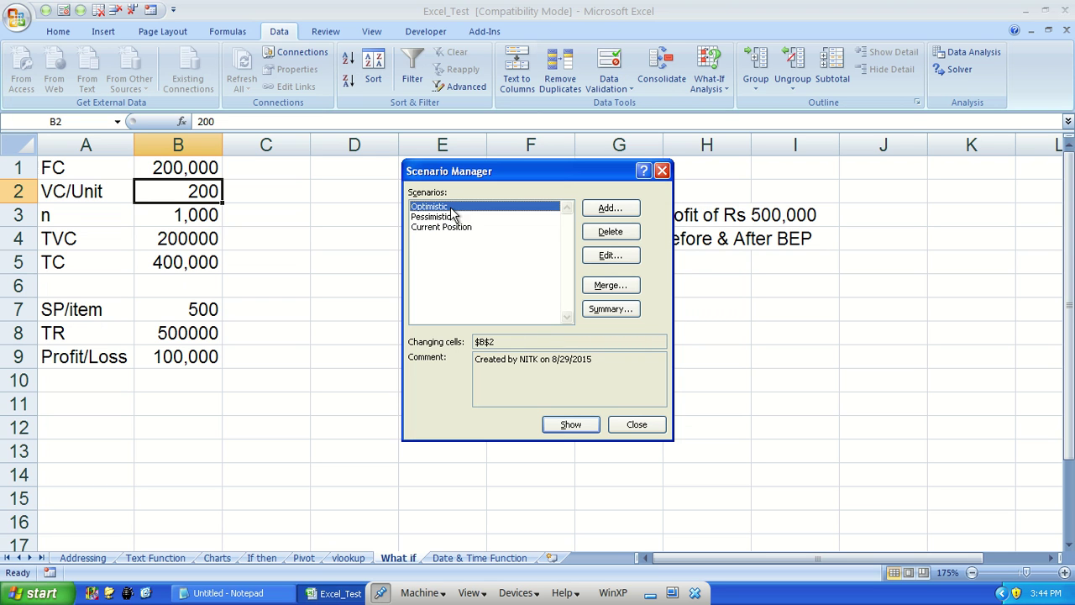
click(570, 426)
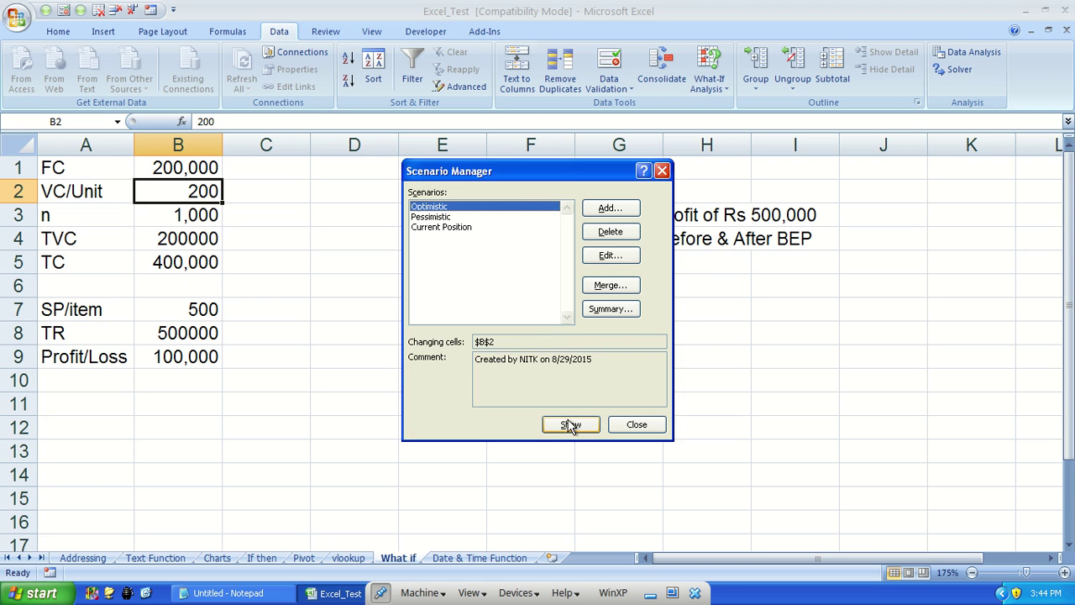
click(443, 217)
click(564, 429)
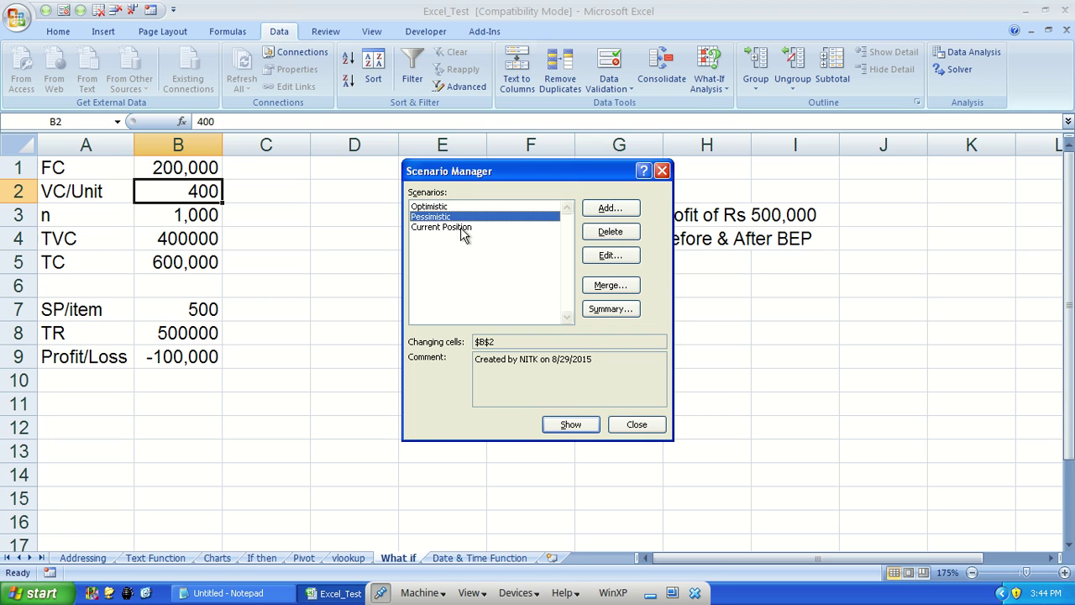
click(461, 227)
click(556, 426)
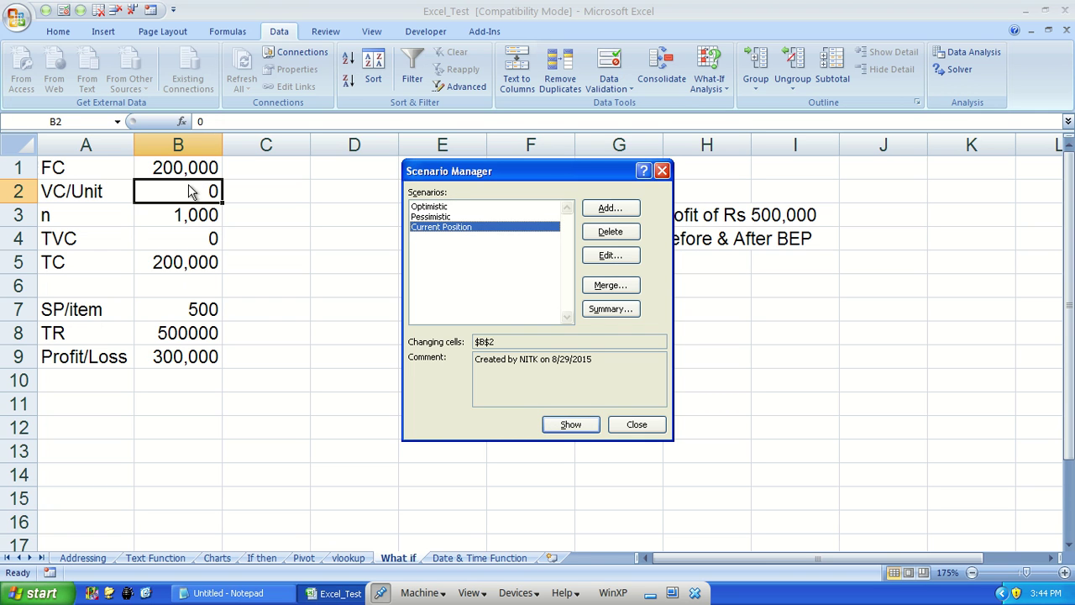
click(636, 424)
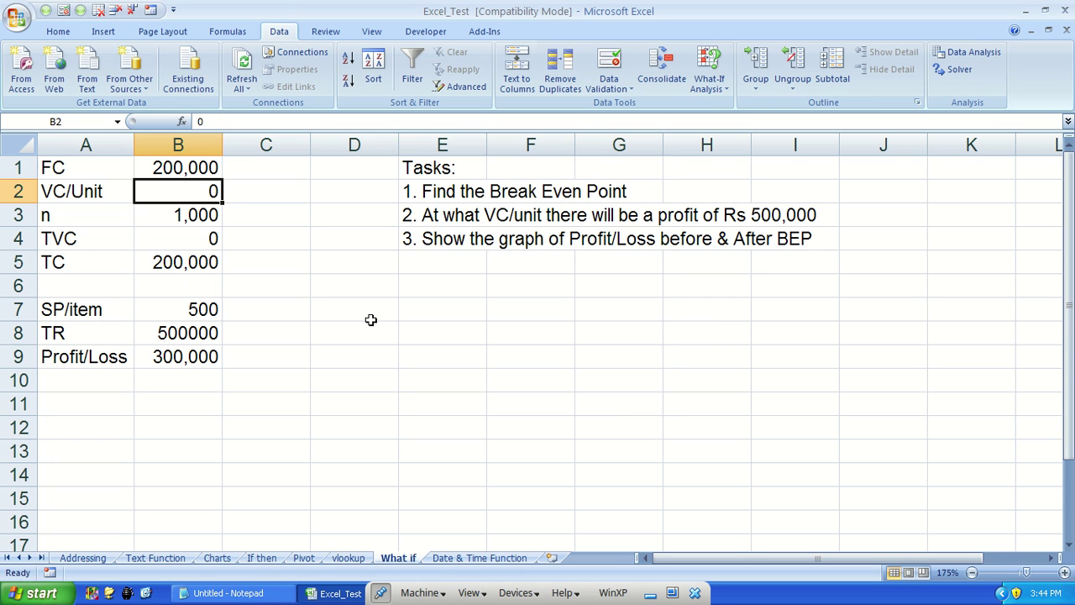
click(712, 84)
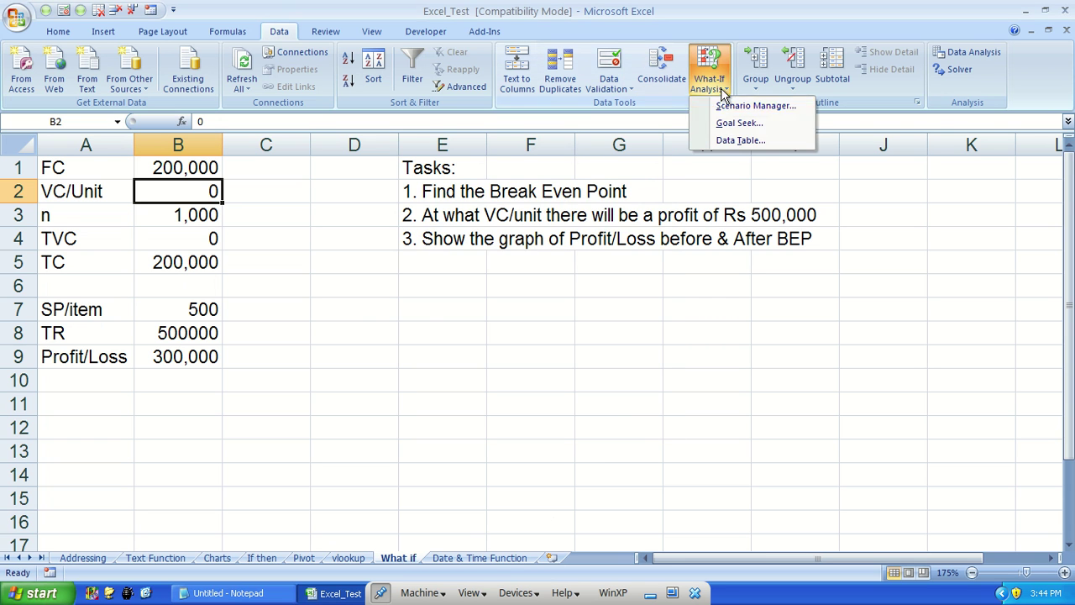
click(751, 123)
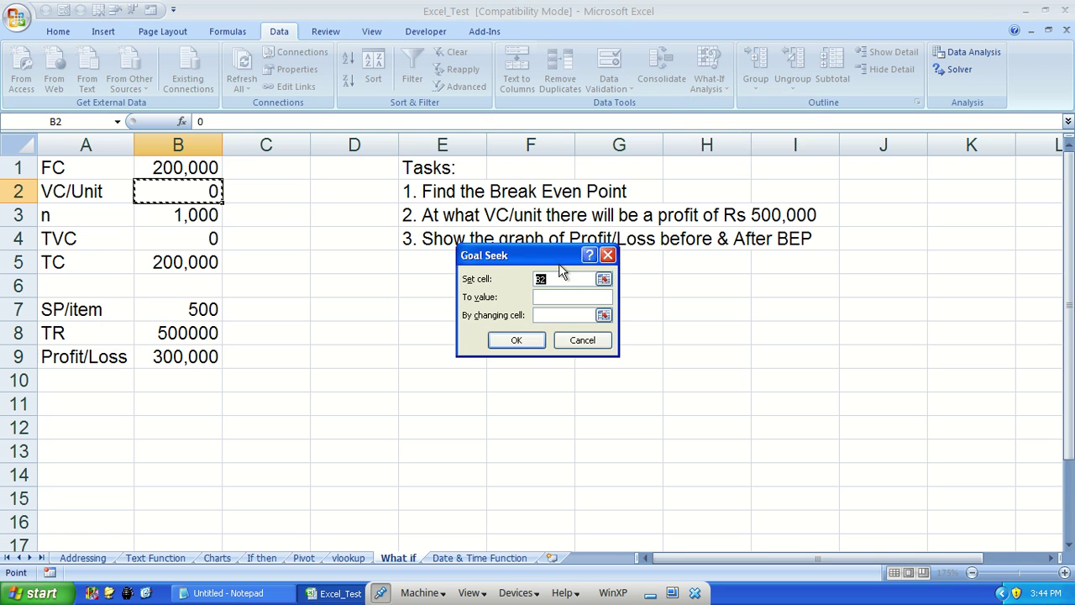
drag(522, 253, 509, 282)
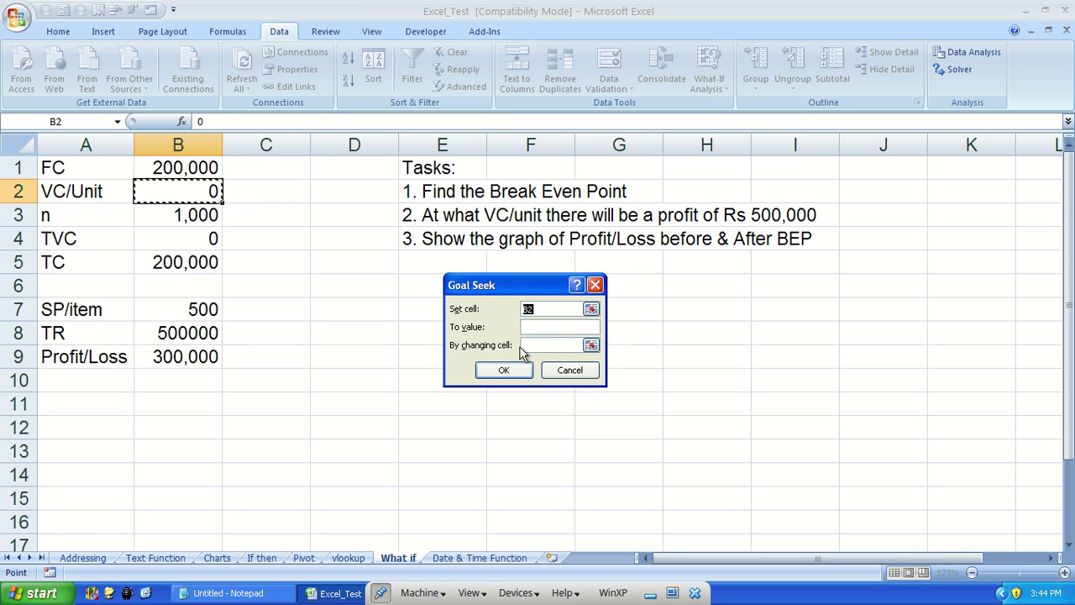
click(194, 359)
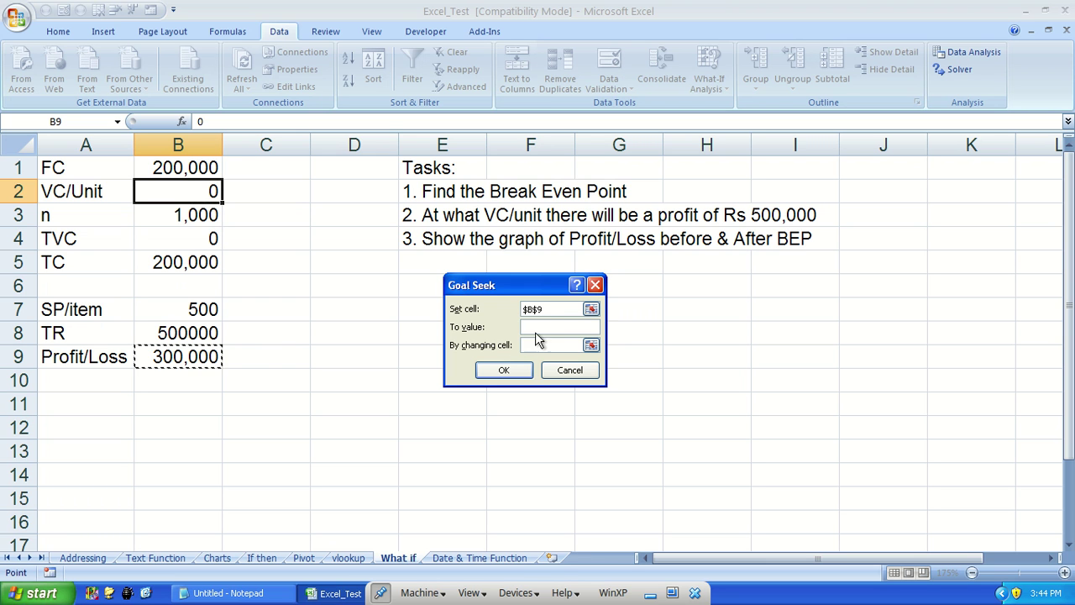
click(550, 329)
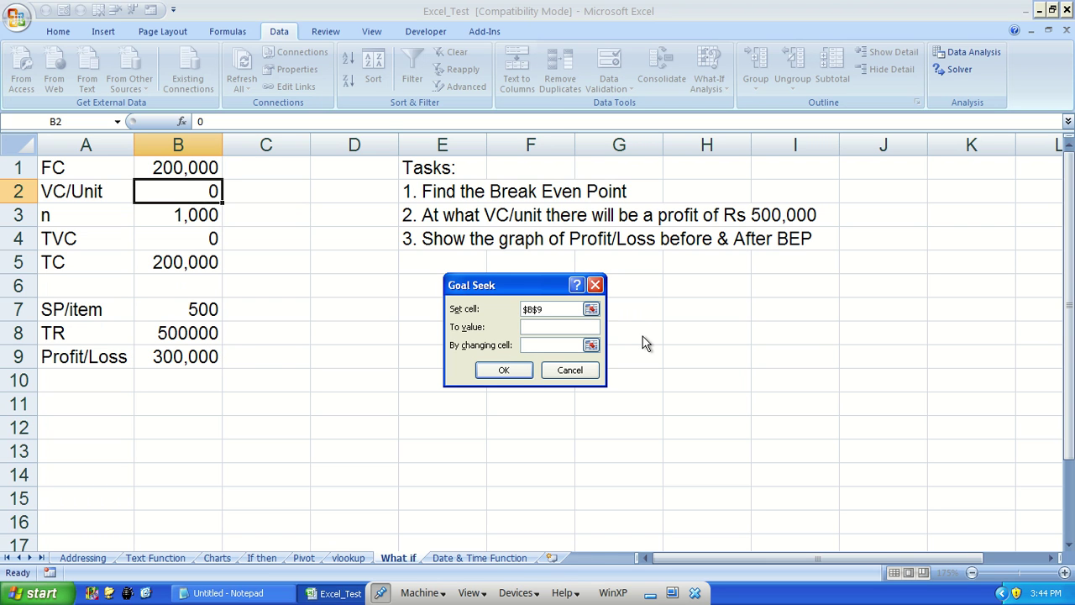
text(0)
click(188, 194)
click(563, 370)
- Examine the Profit/Loss formula in B9 and the cells it refers to, without changing it
click(186, 367)
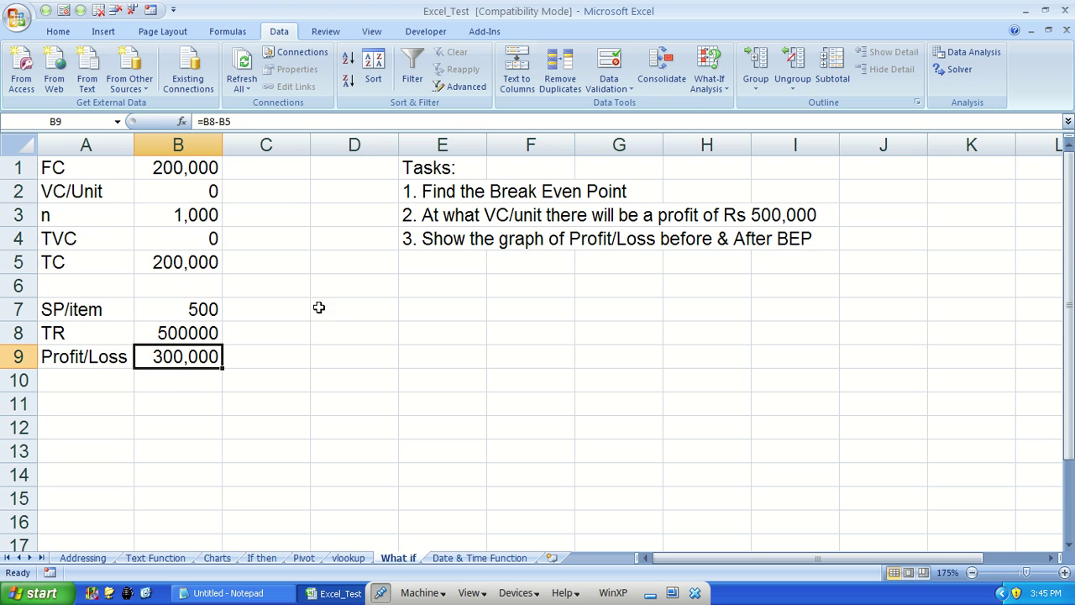
key(F2)
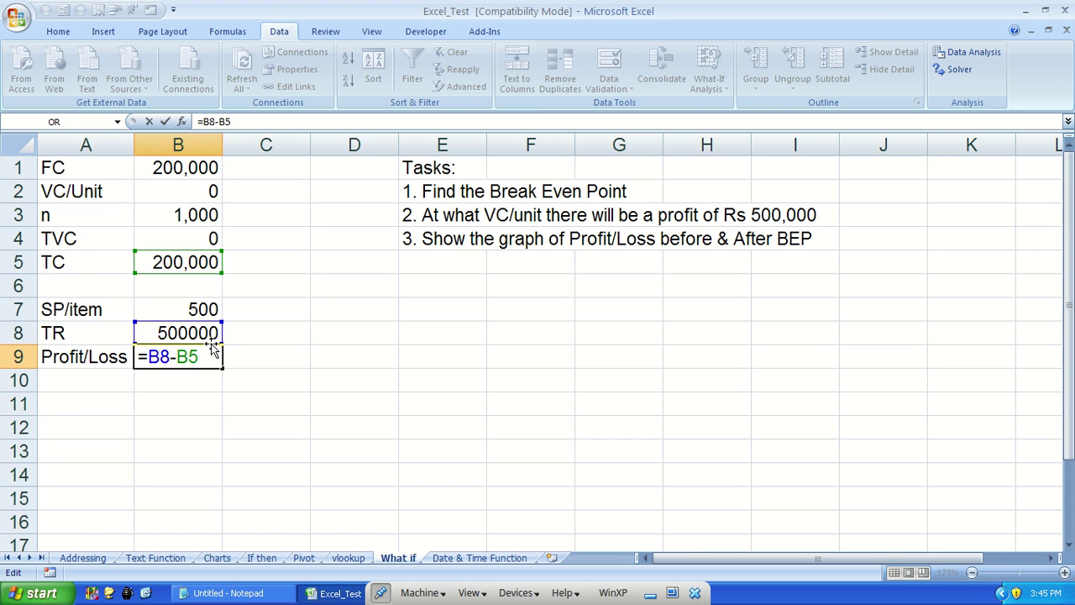
key(Escape)
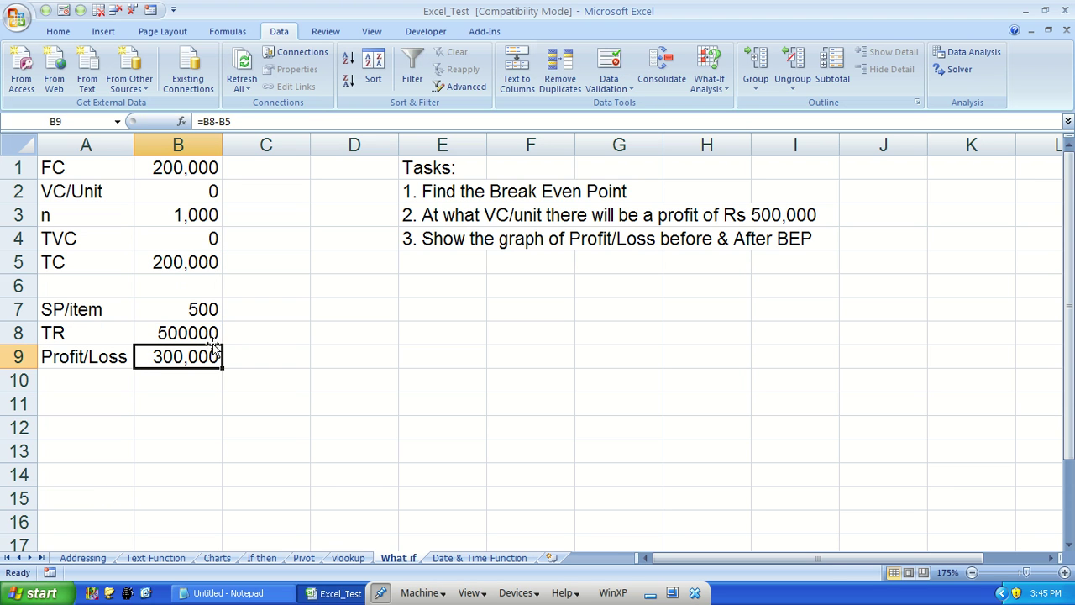
- Find the break-even VC/Unit with Goal Seek by setting B9 to 0 through changing B2, and accept the solution
click(709, 76)
click(738, 122)
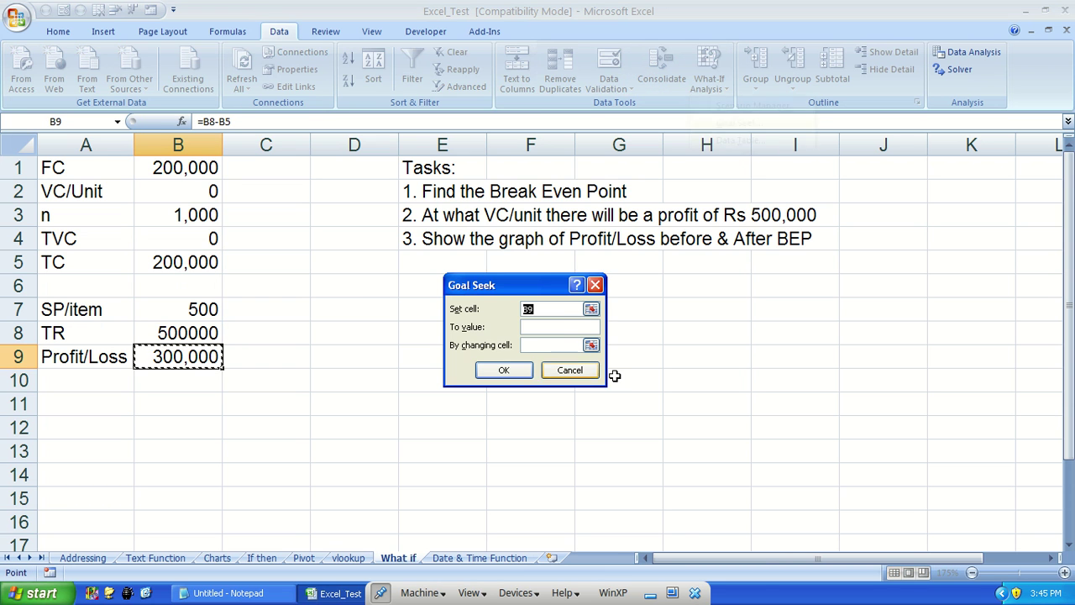
click(543, 323)
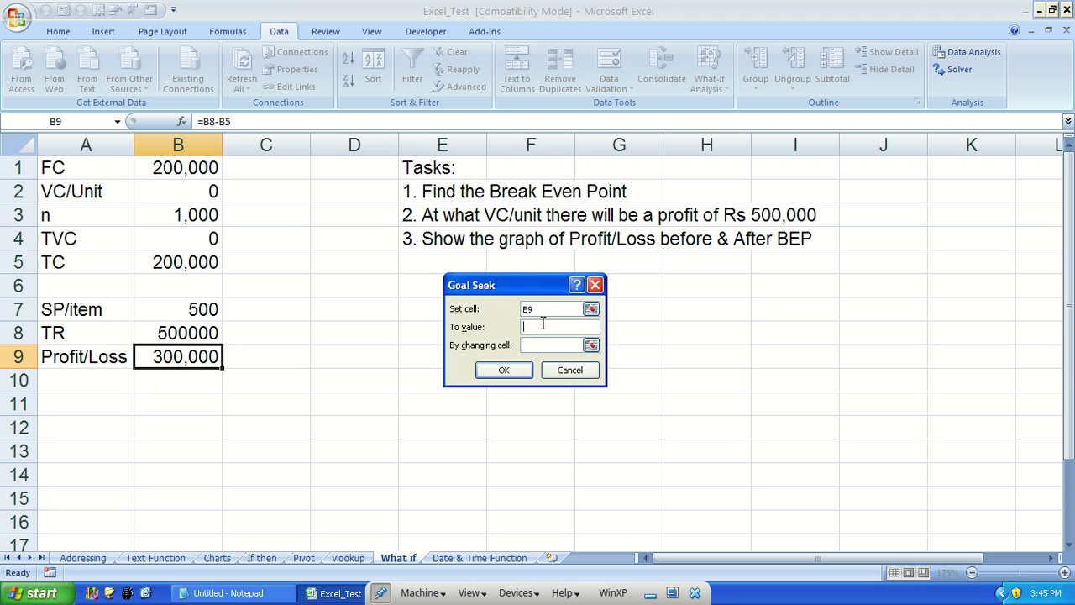
click(529, 345)
click(178, 194)
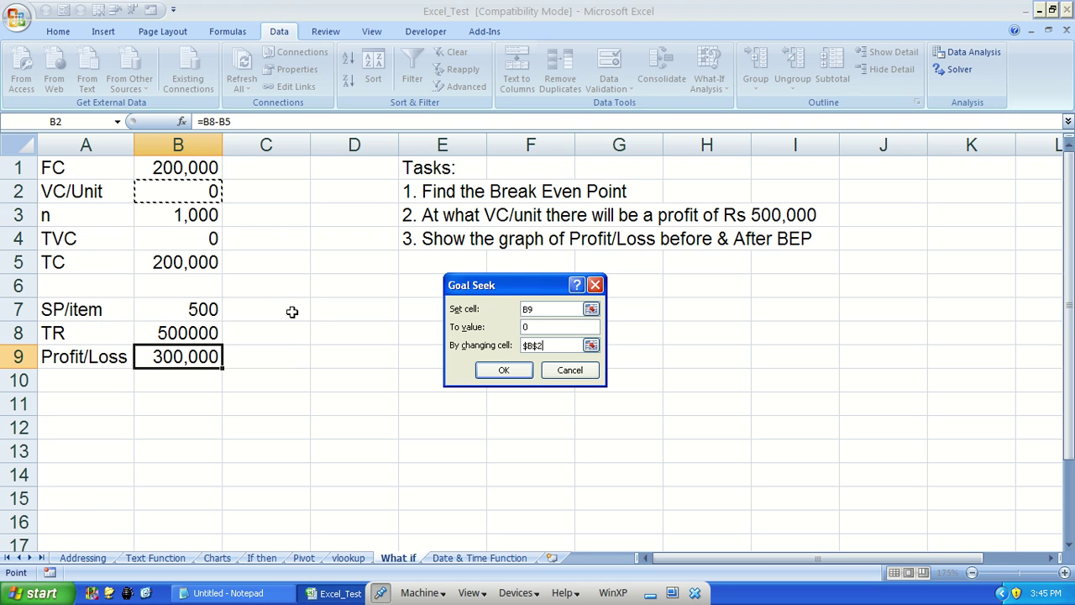
click(499, 370)
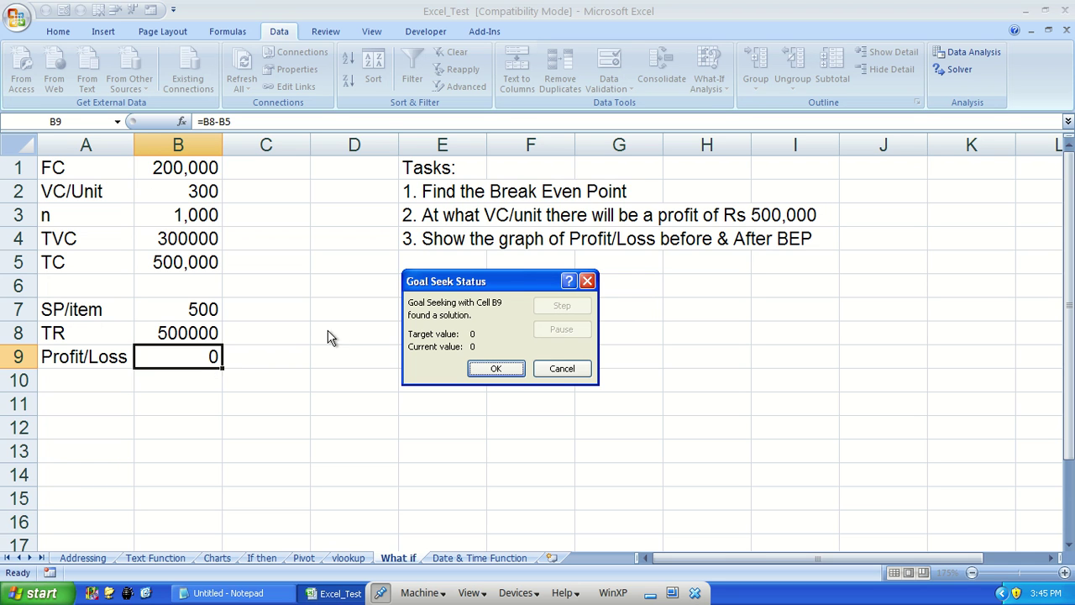
click(502, 369)
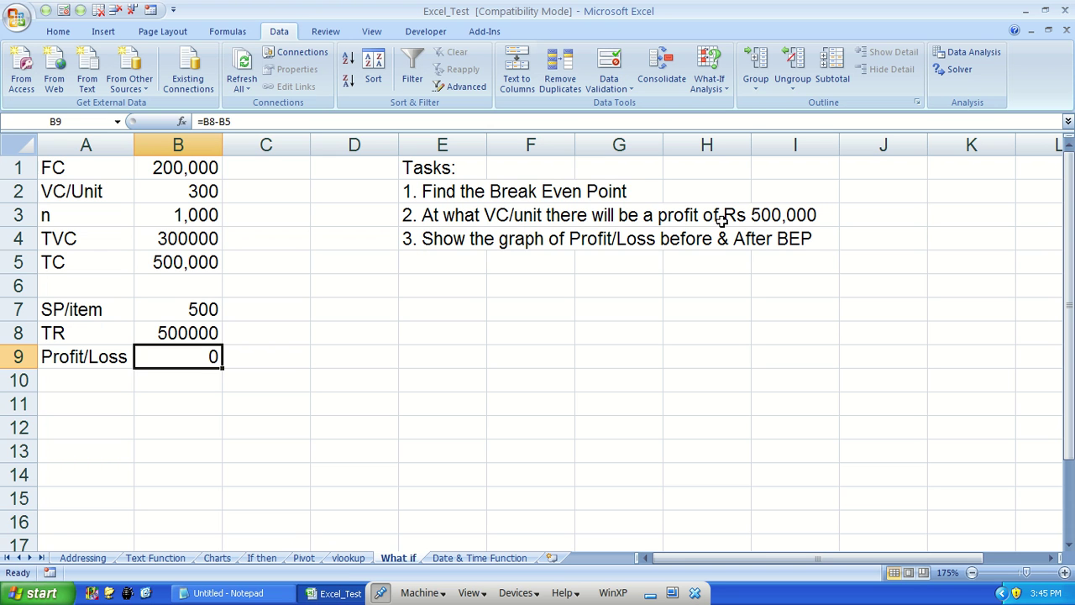
- Run Goal Seek to bring Profit/Loss in B9 to 500000 by changing VC/Unit in B2, and accept the solution
click(718, 87)
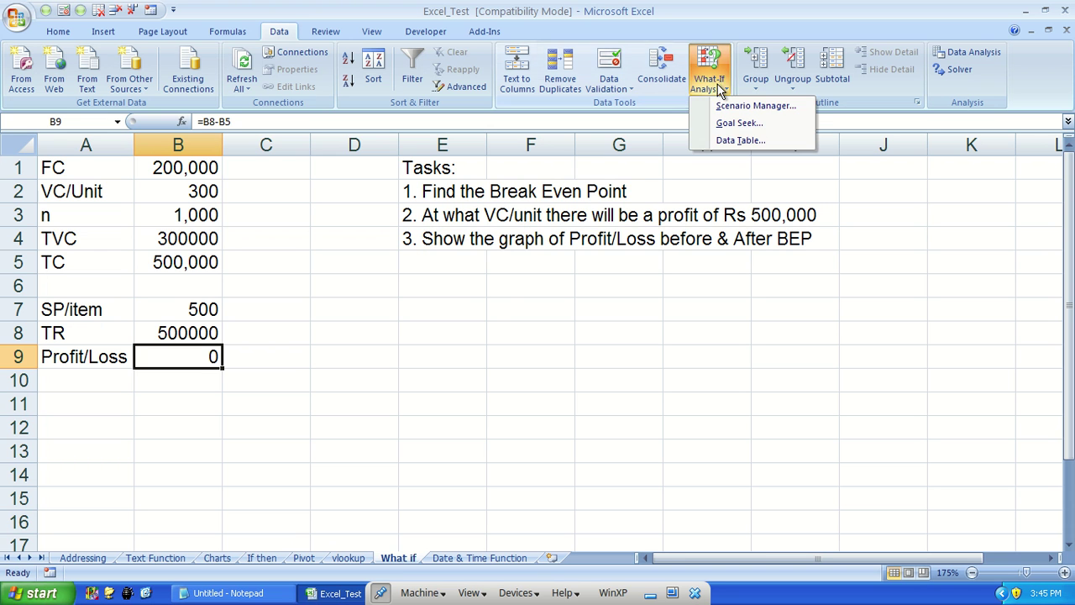
click(762, 122)
click(527, 323)
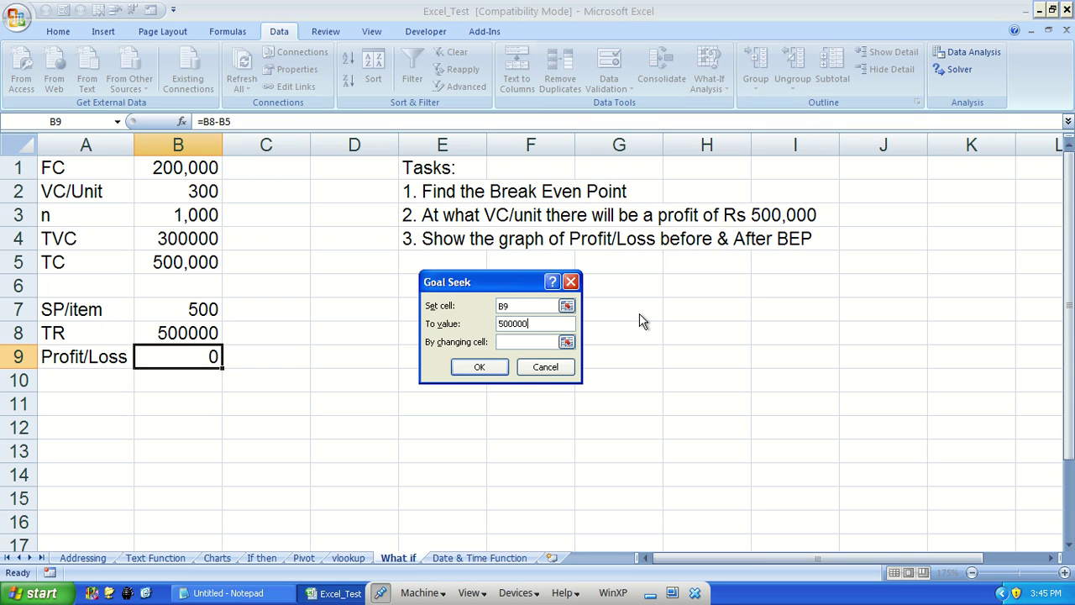
click(535, 343)
click(187, 191)
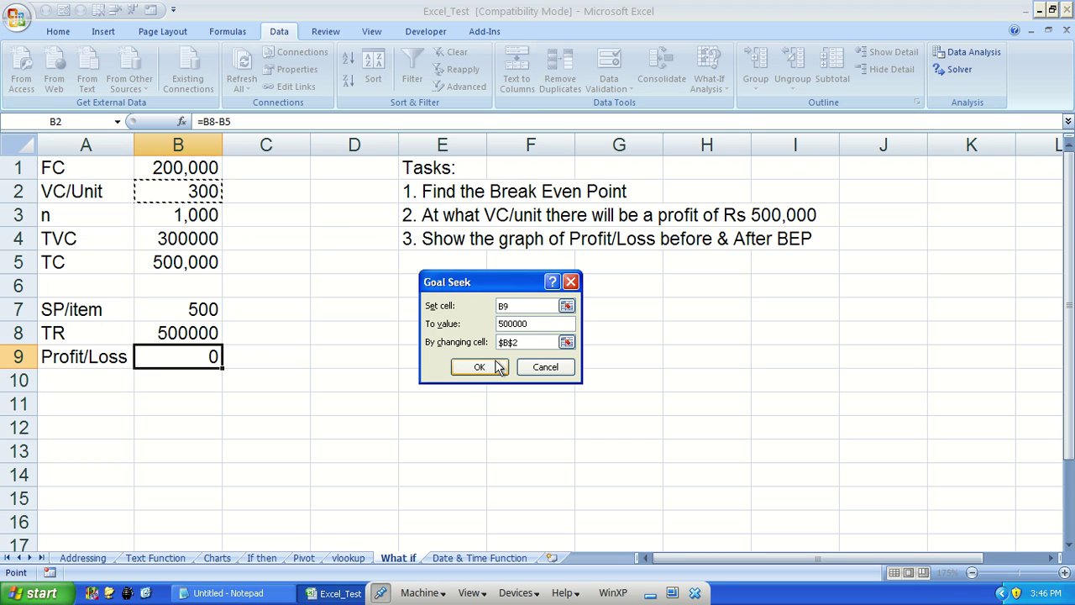
click(491, 370)
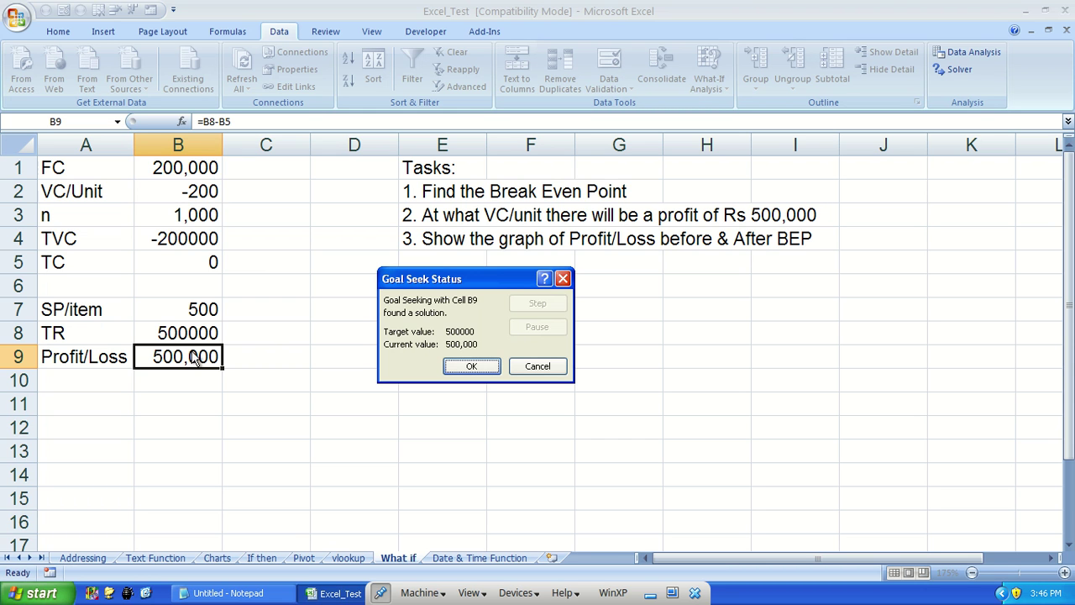
click(471, 366)
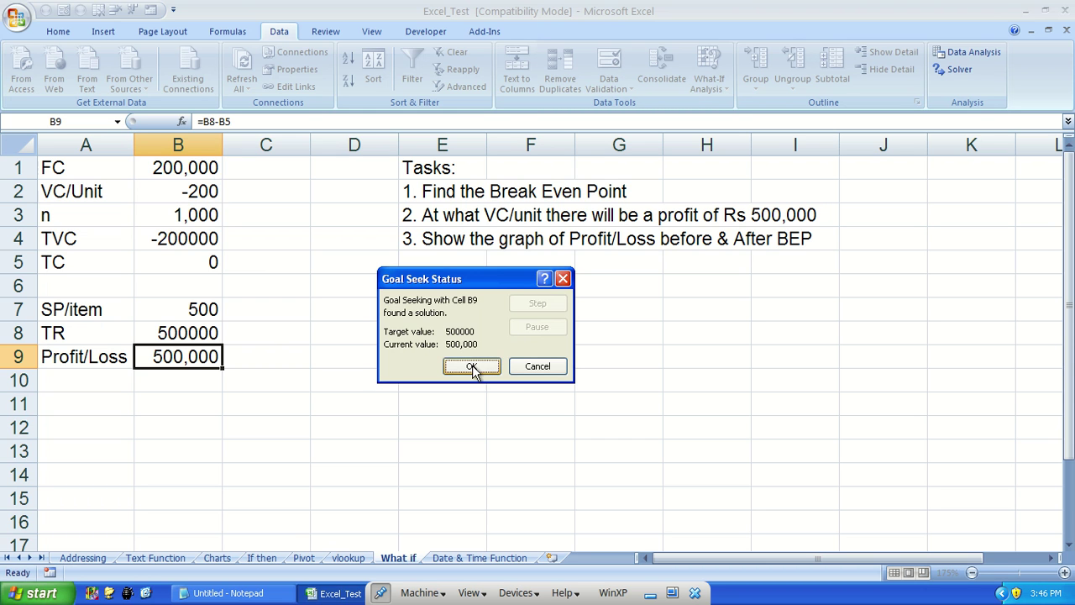
- Set VC/Unit in B2 to 300 and select the Profit/Loss cell B9
click(206, 196)
text(300)
key(Return)
key(Down)
key(Down)
key(Down)
key(Down)
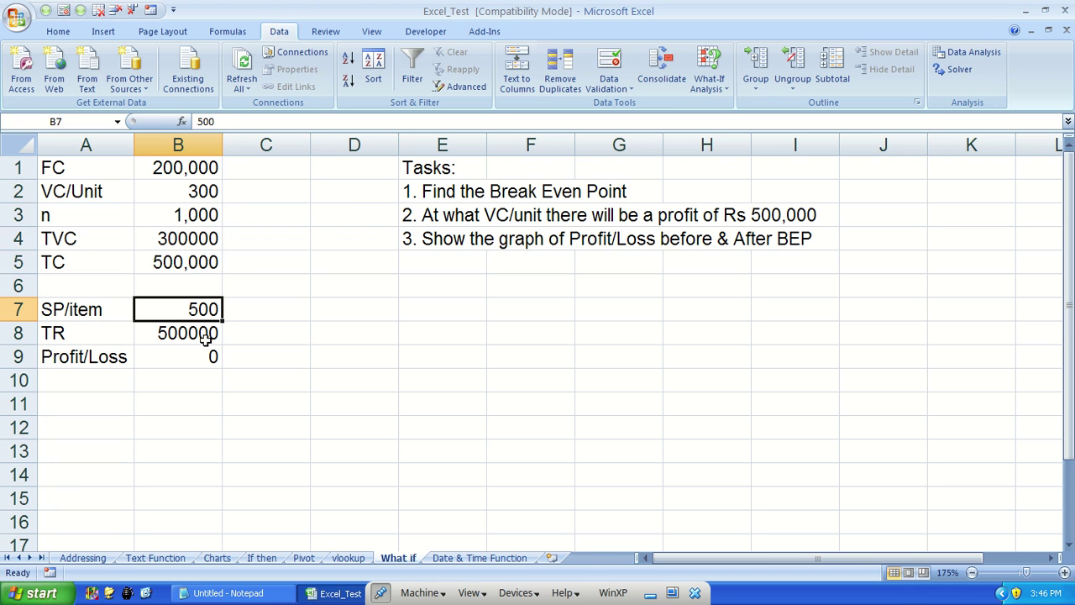
click(181, 360)
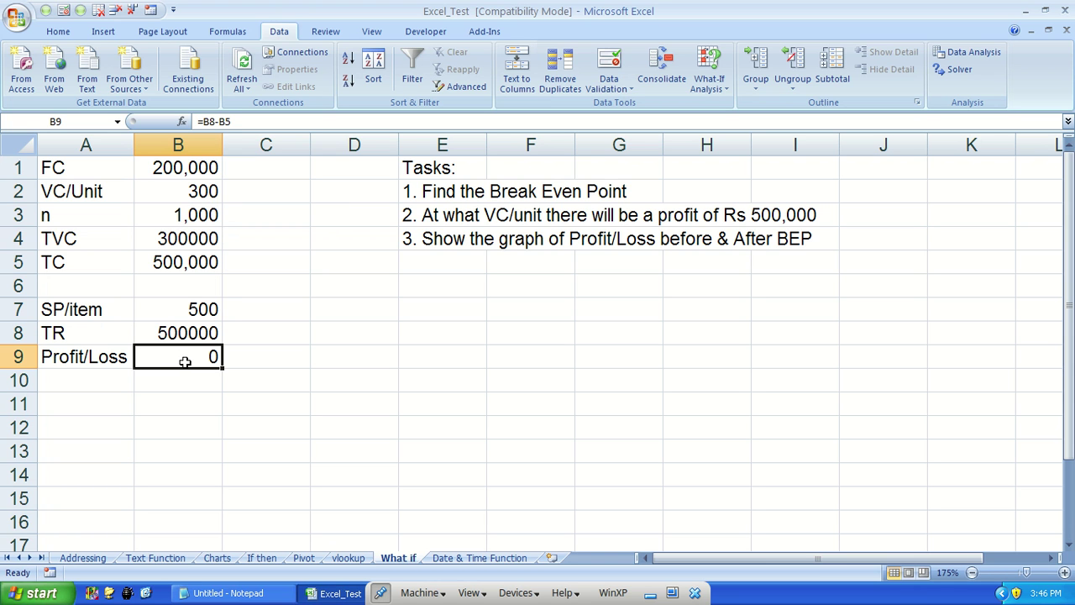
- Run Goal Seek to bring Profit/Loss in B9 to 500000 by changing SP/item in B7, and accept the solution
click(714, 83)
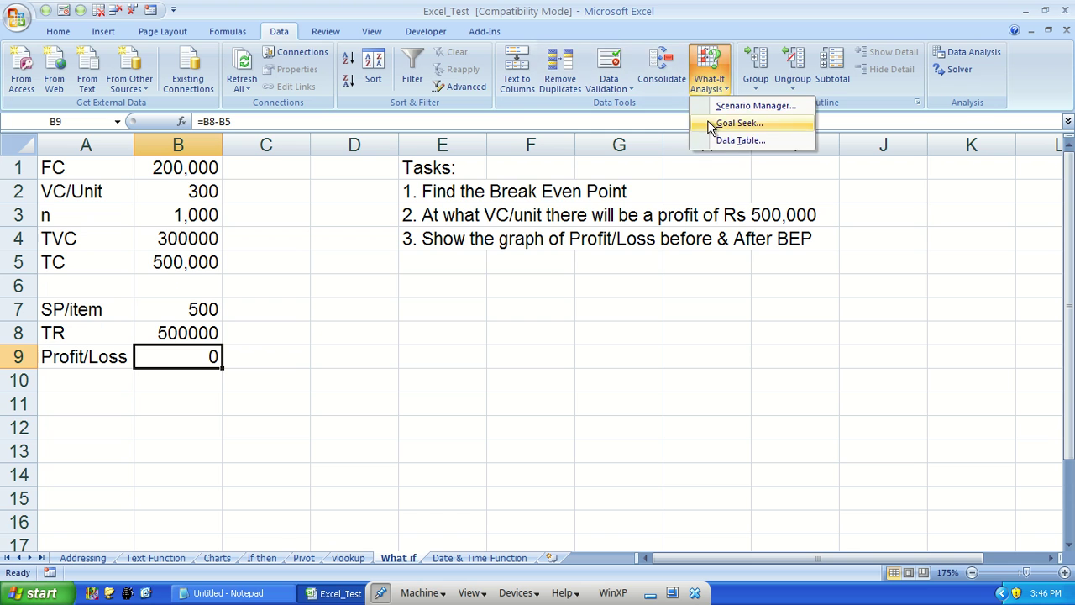
click(699, 124)
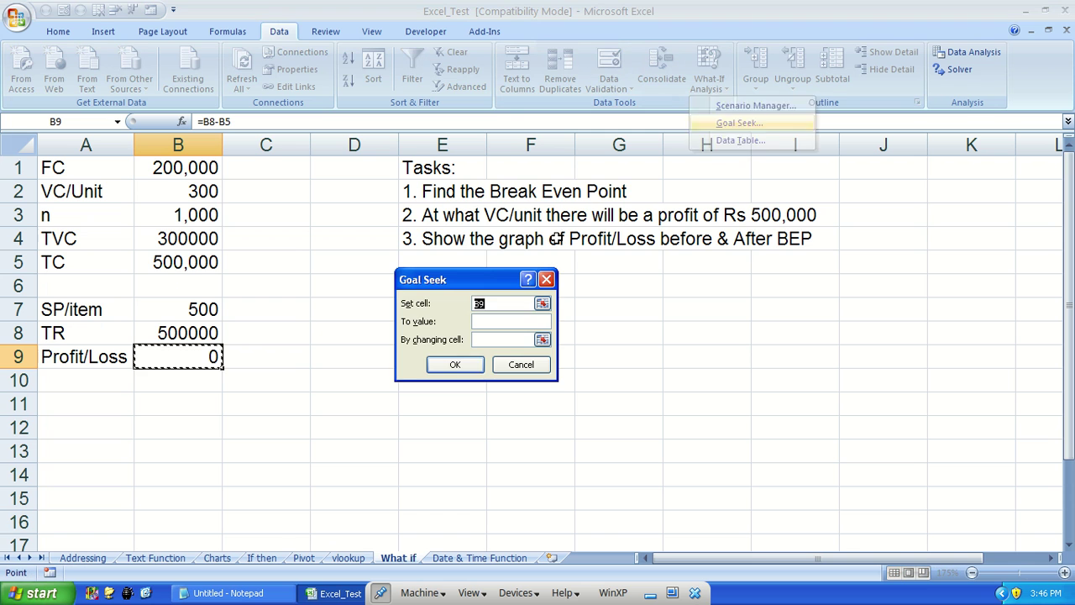
click(522, 320)
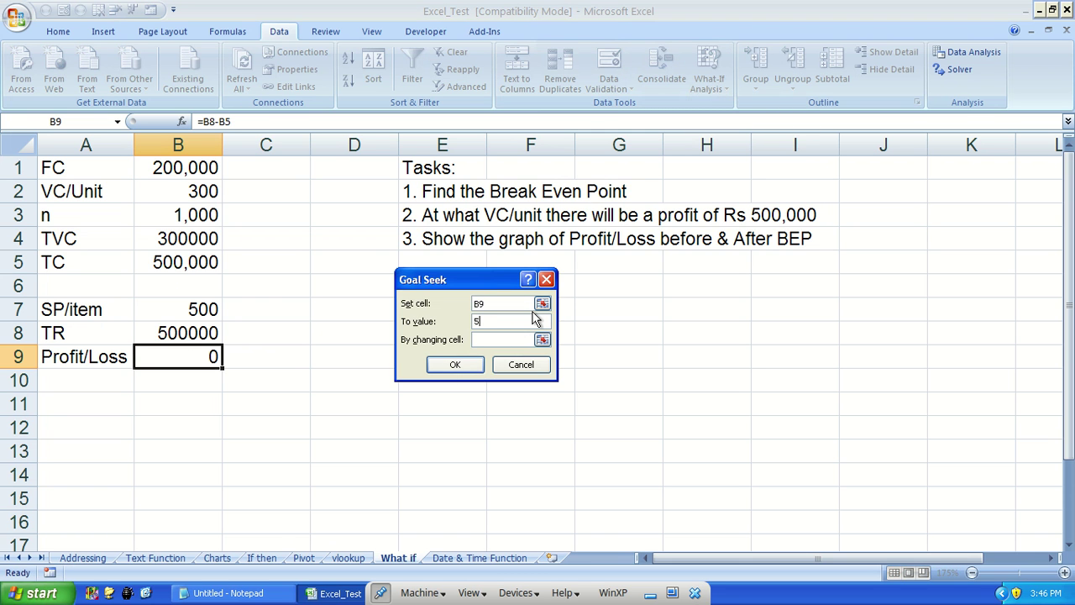
click(500, 339)
click(158, 307)
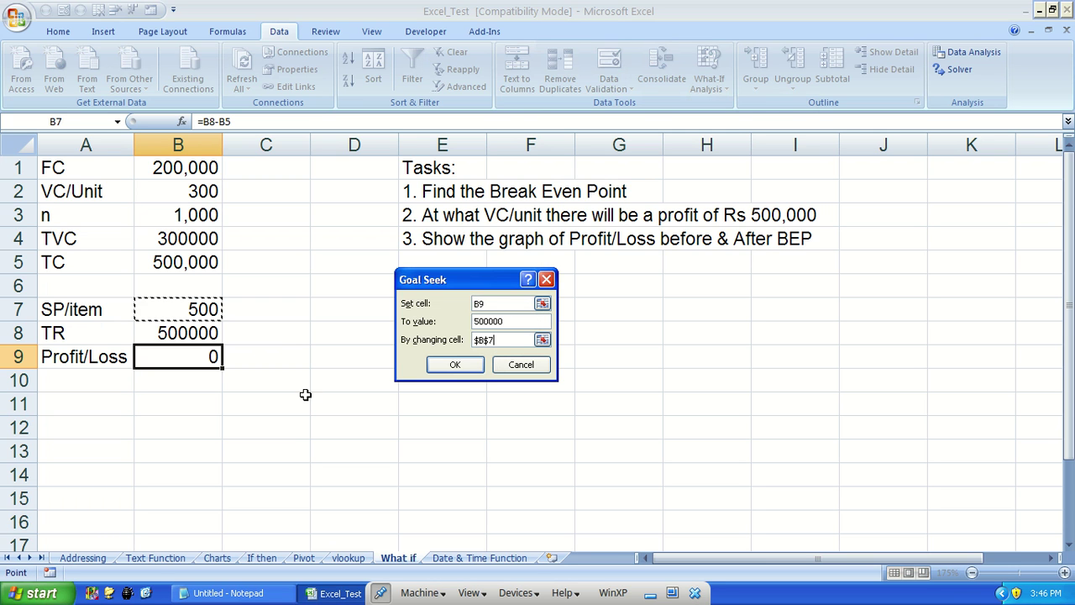
click(454, 364)
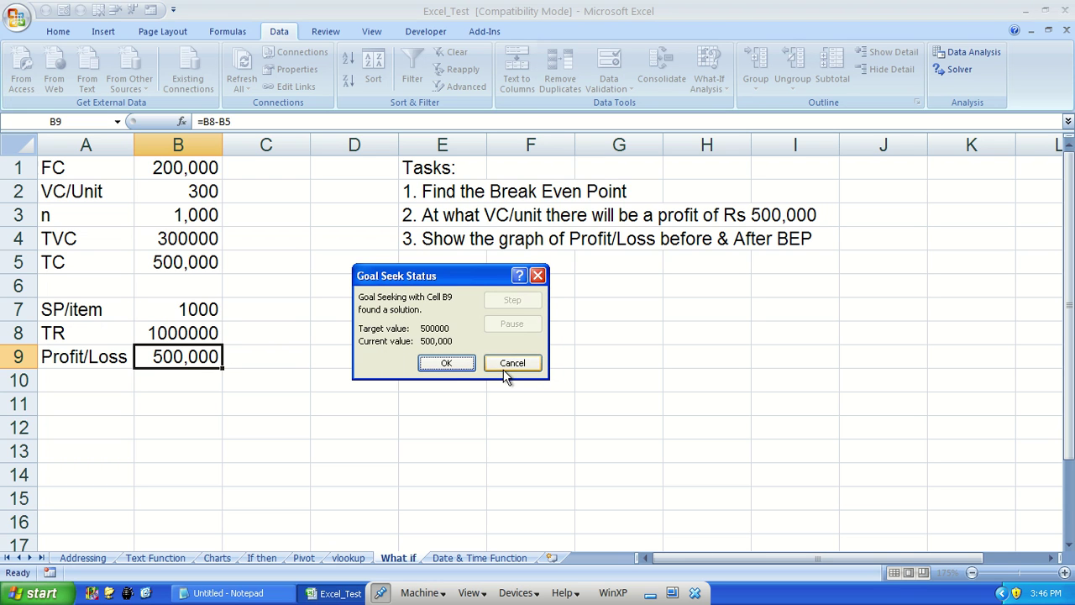
click(453, 362)
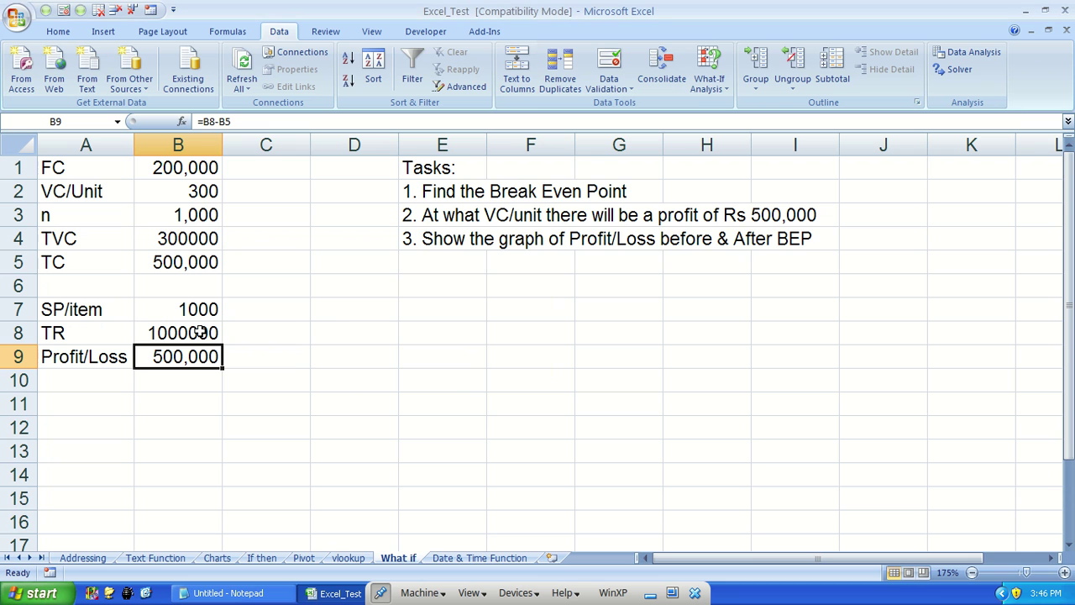
- Set SP/item in B7 back to 500
click(204, 215)
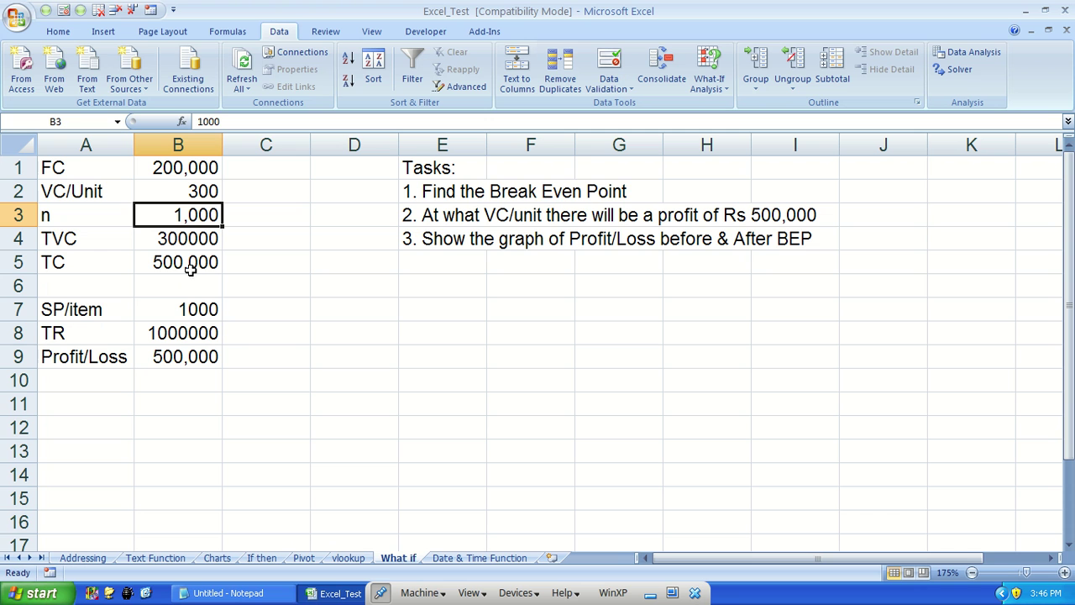
click(195, 311)
text(500)
key(Return)
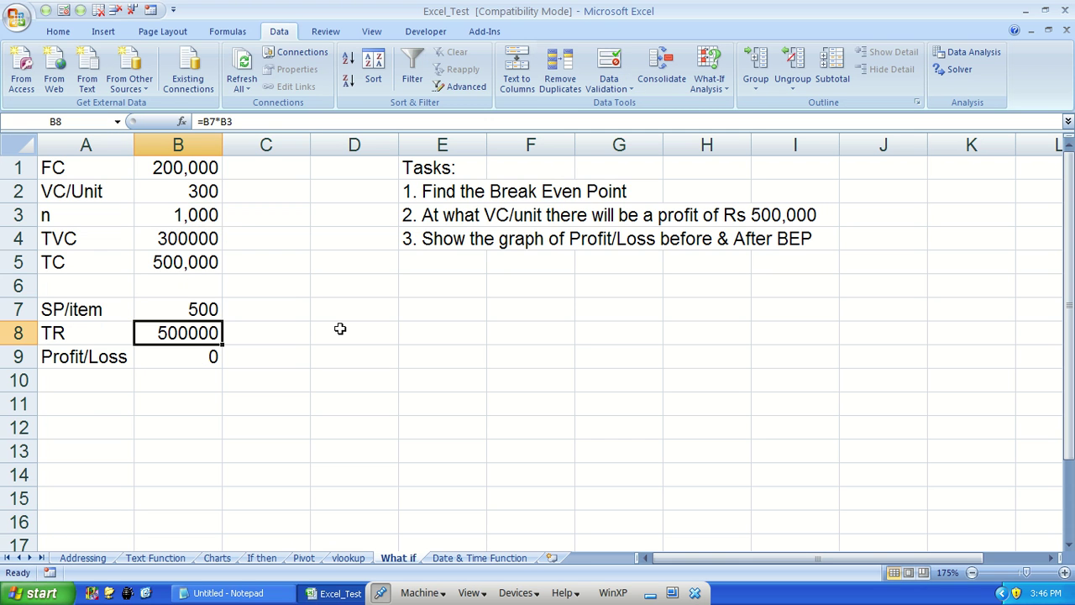
- Try to run Goal Seek with n in B3 as both the set cell and the changing cell, using 500000 as the target value
click(174, 216)
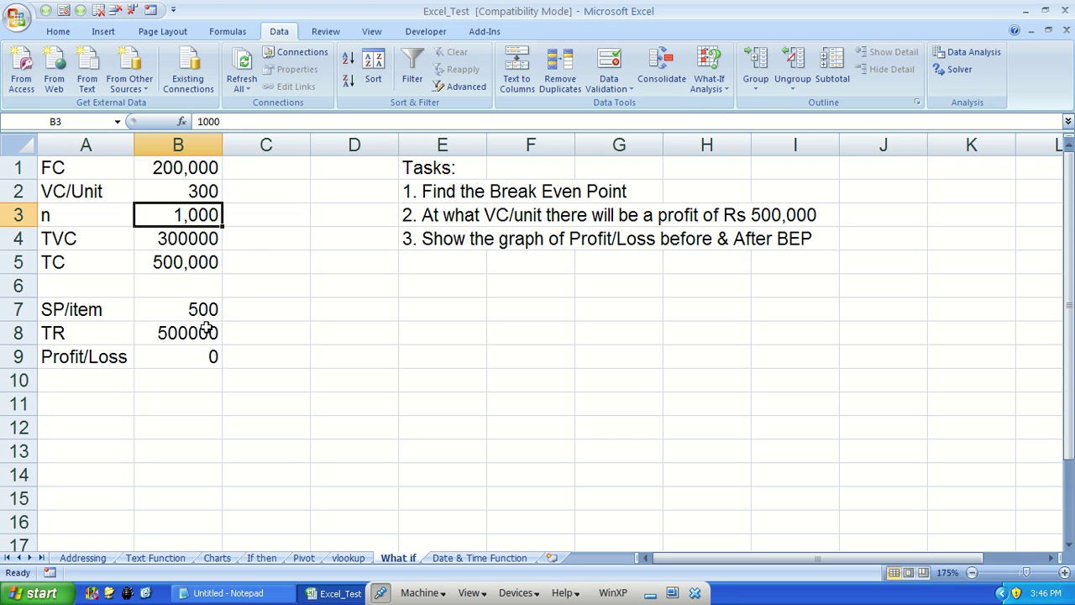
click(720, 88)
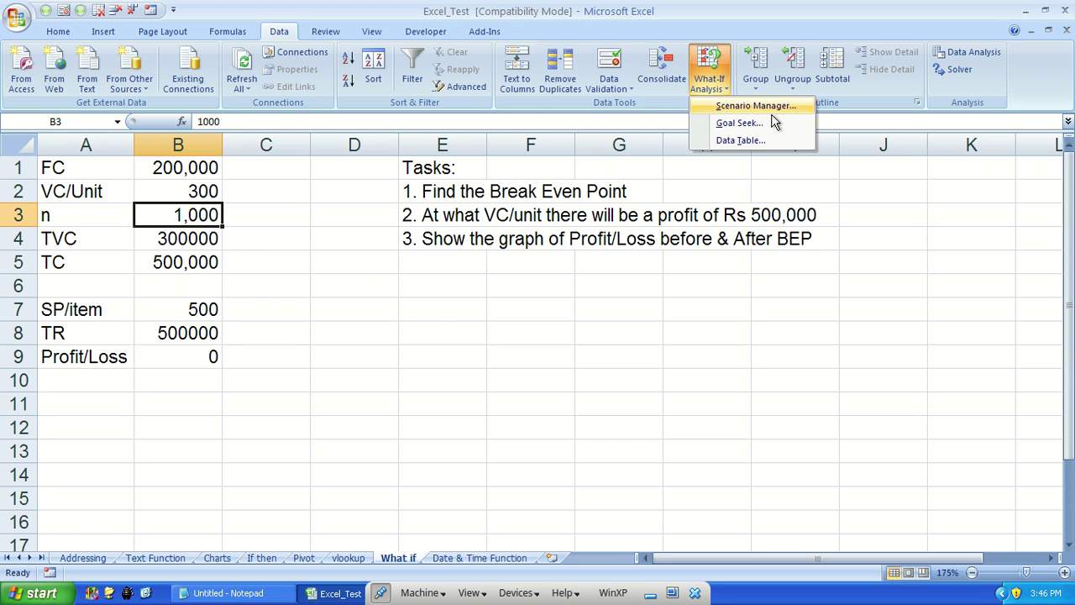
click(752, 124)
click(498, 317)
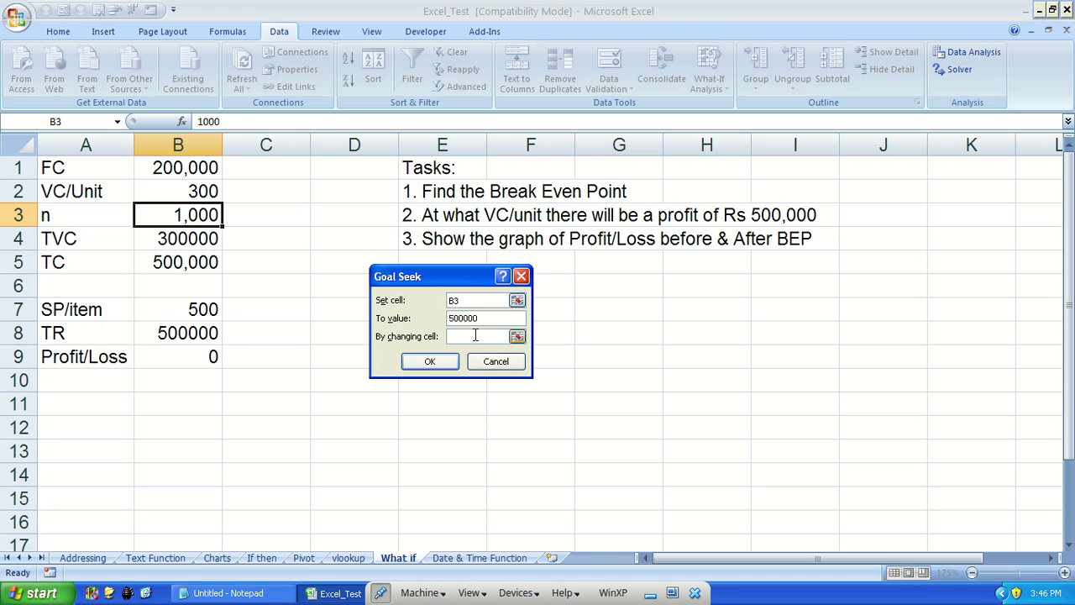
click(187, 218)
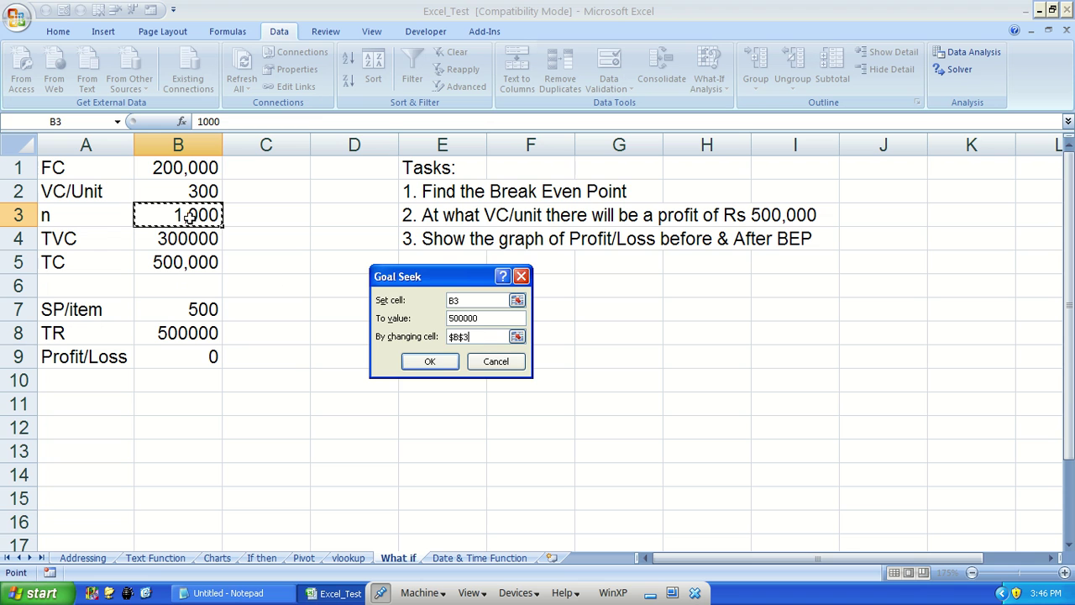
click(436, 360)
click(538, 341)
- Correct the Goal Seek set cell to Profit/Loss in B9, run it and accept the solution
click(484, 300)
click(190, 356)
key(BackSpace)
key(BackSpace)
click(198, 356)
click(424, 361)
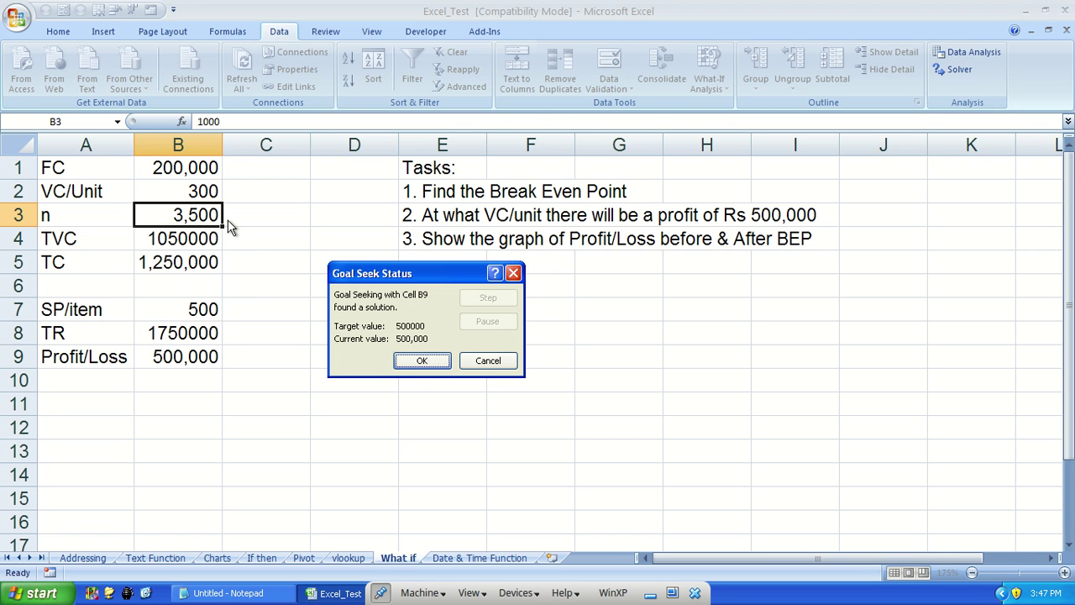
click(433, 361)
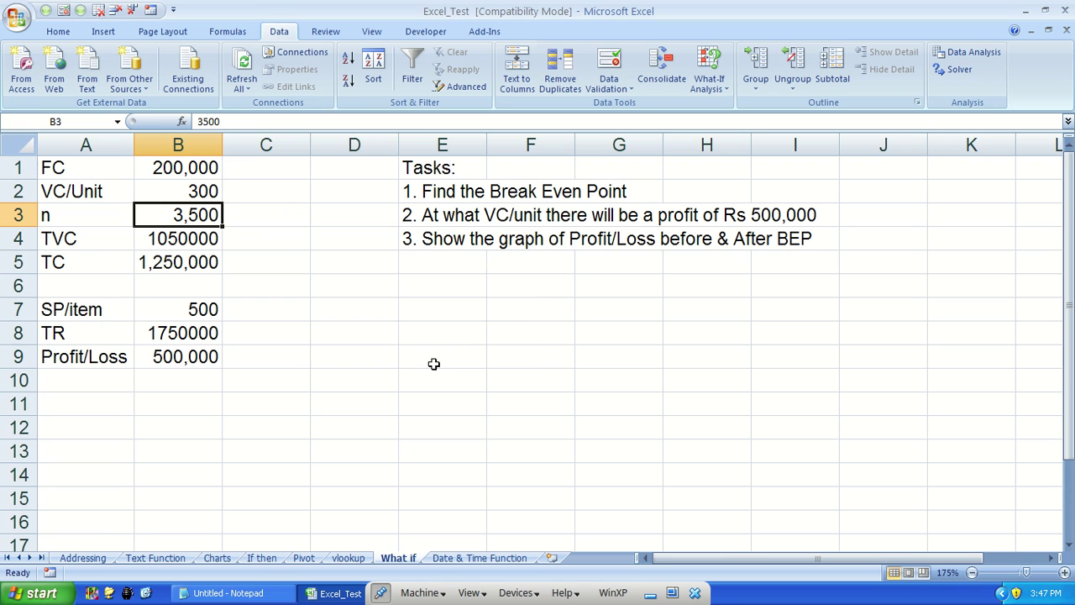
- Check the SP/item and VC/Unit inputs, and set the number of units n in B3 to 500
click(195, 309)
click(204, 191)
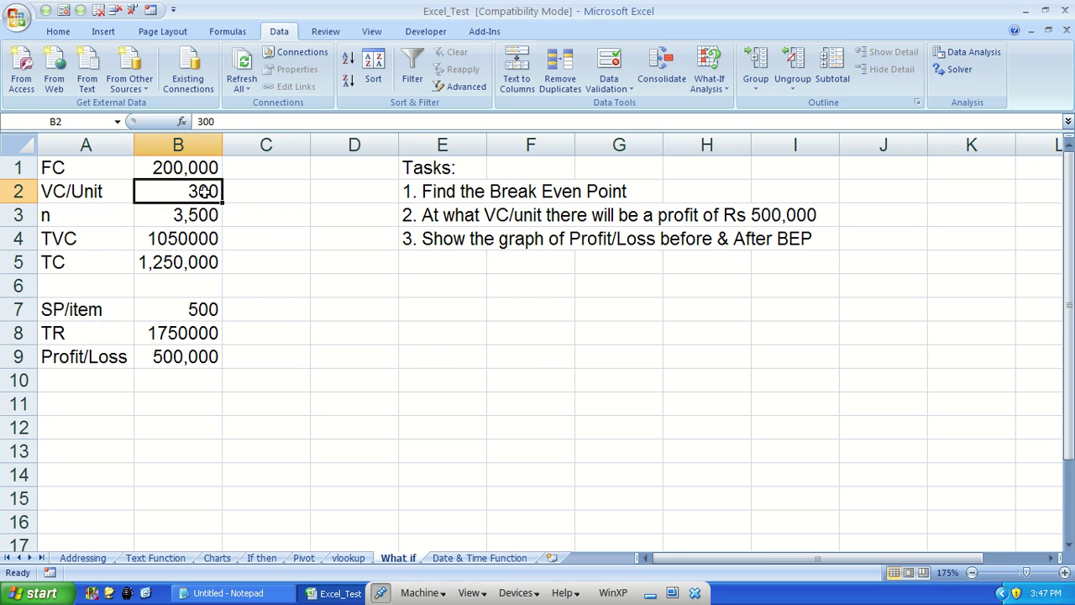
click(202, 311)
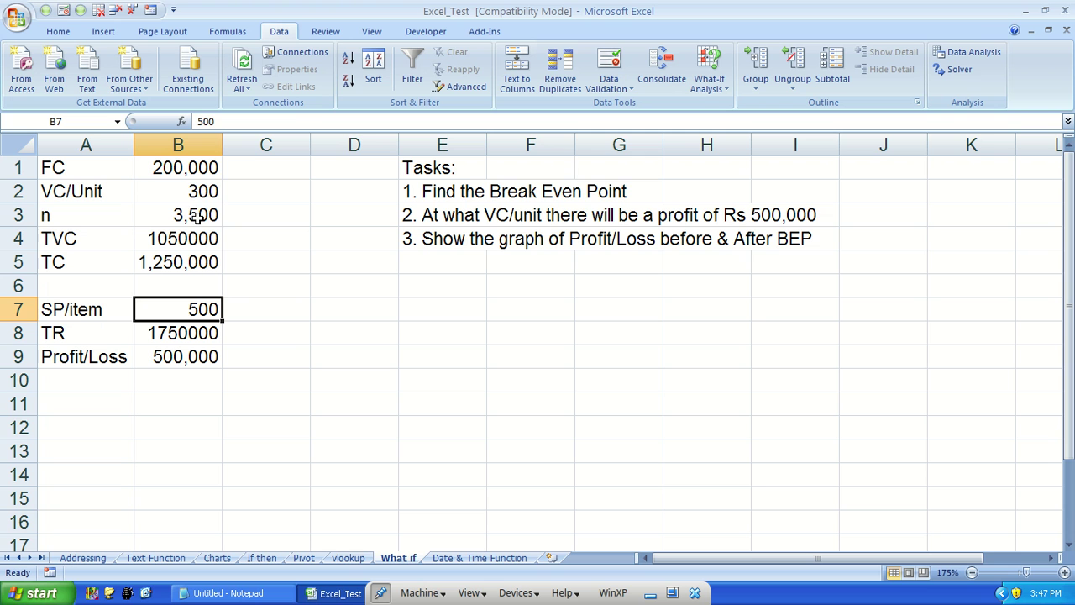
click(195, 217)
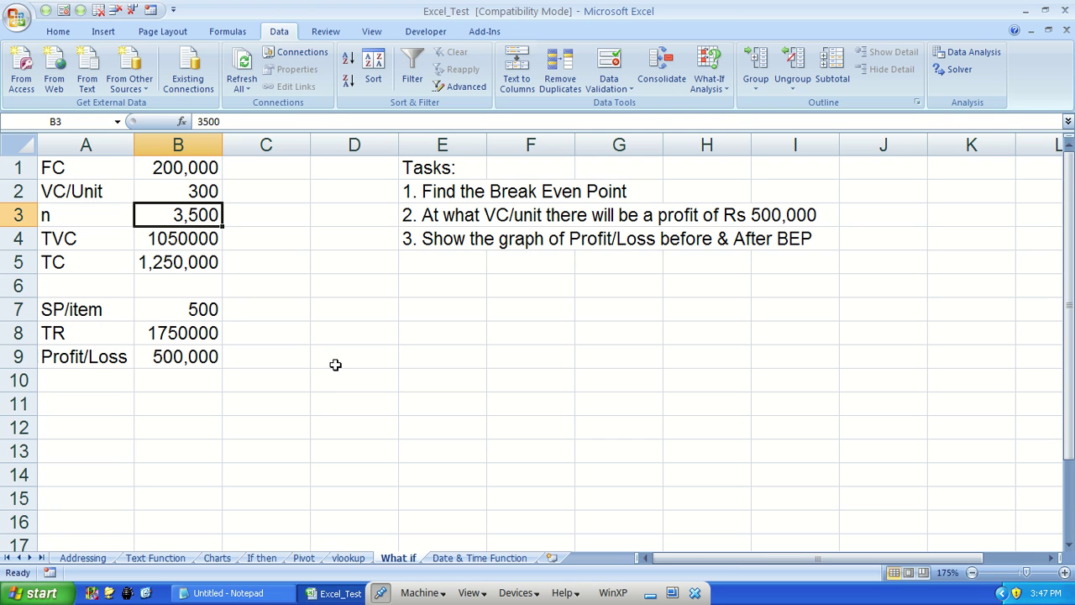
text(500)
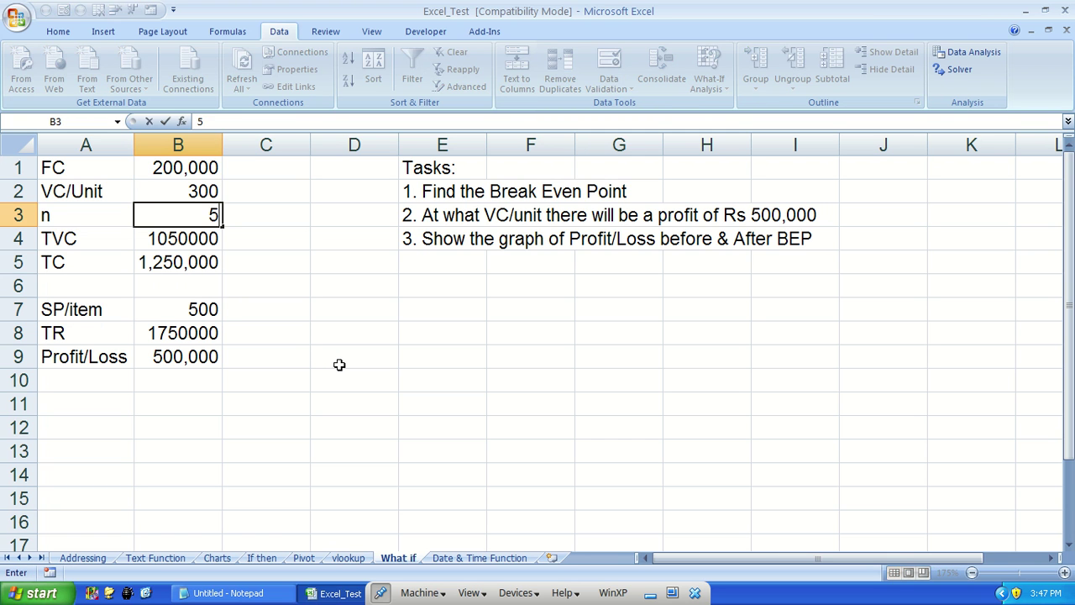
key(Return)
key(Up)
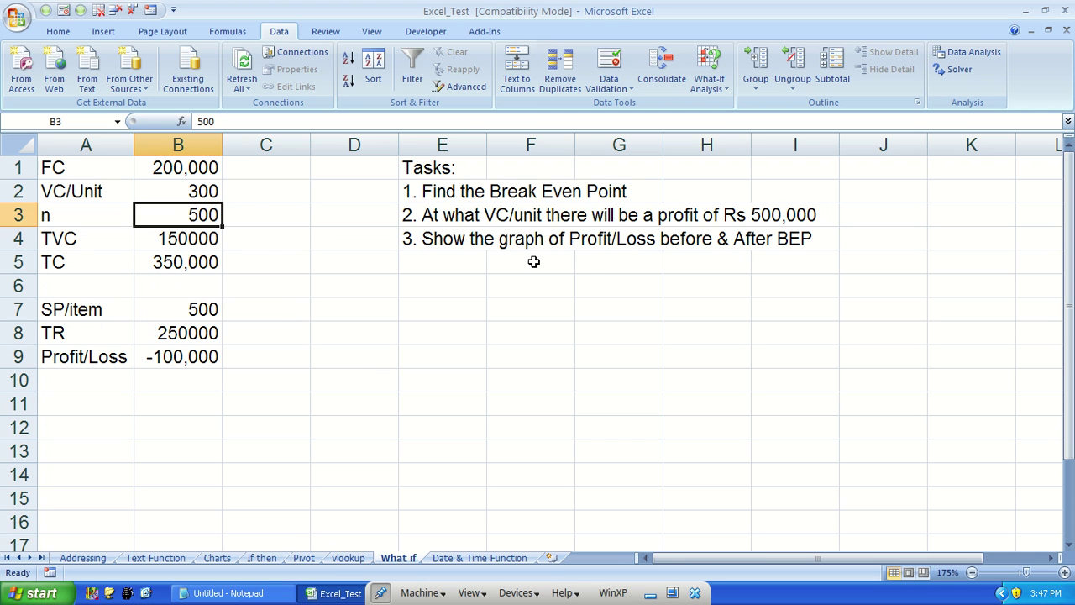
- Examine the third task in E4, the What-If options, and the column B cells from VC/Unit to Profit/Loss
click(205, 193)
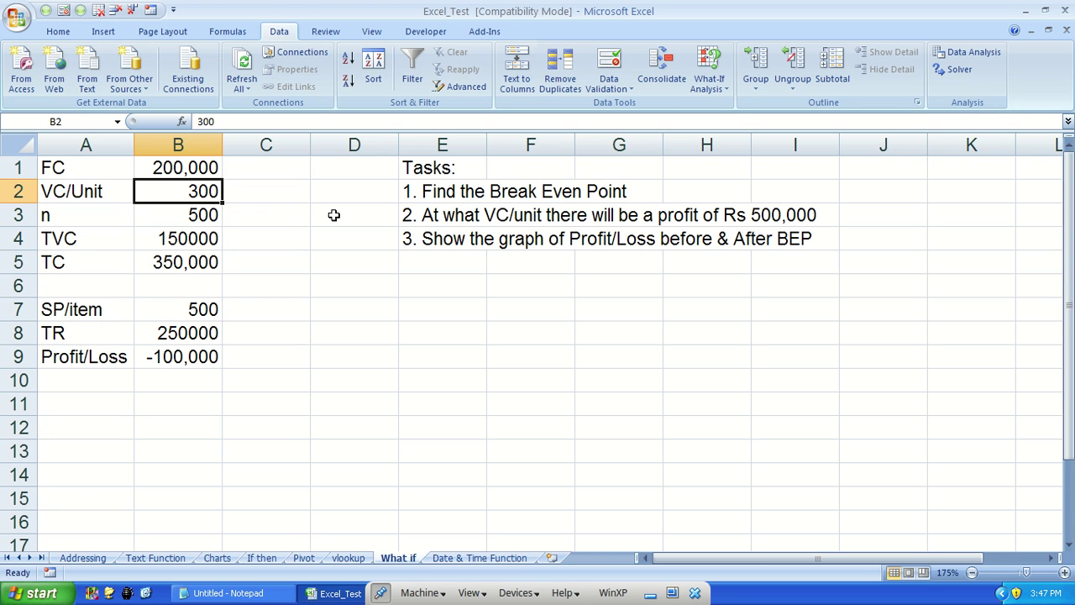
click(460, 238)
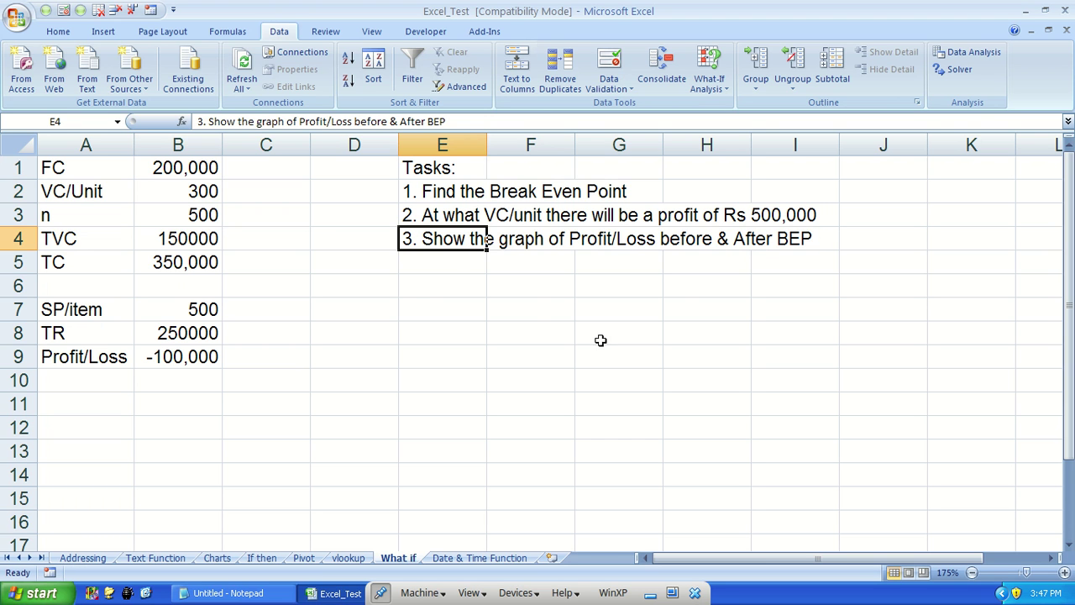
click(722, 87)
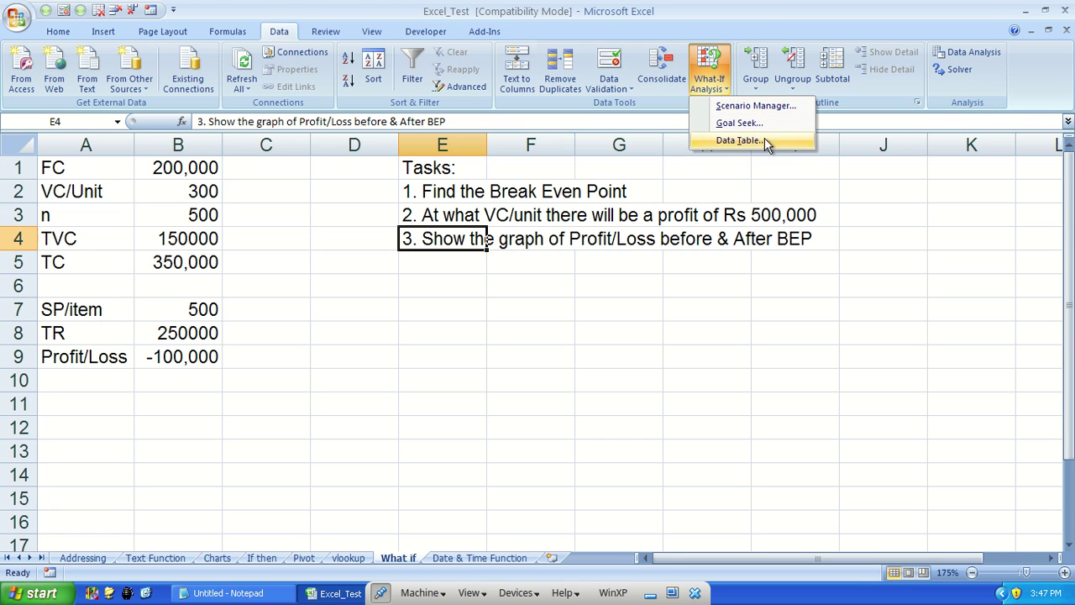
click(471, 286)
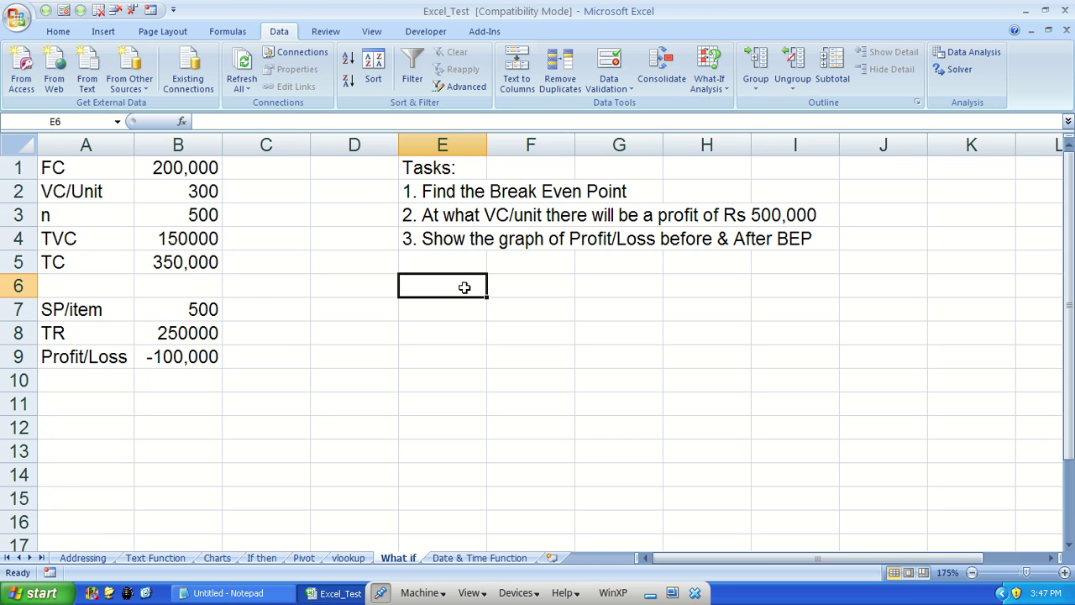
key(Left)
key(Left)
key(Left)
key(Up)
key(Up)
key(Up)
key(Up)
key(Up)
key(Down)
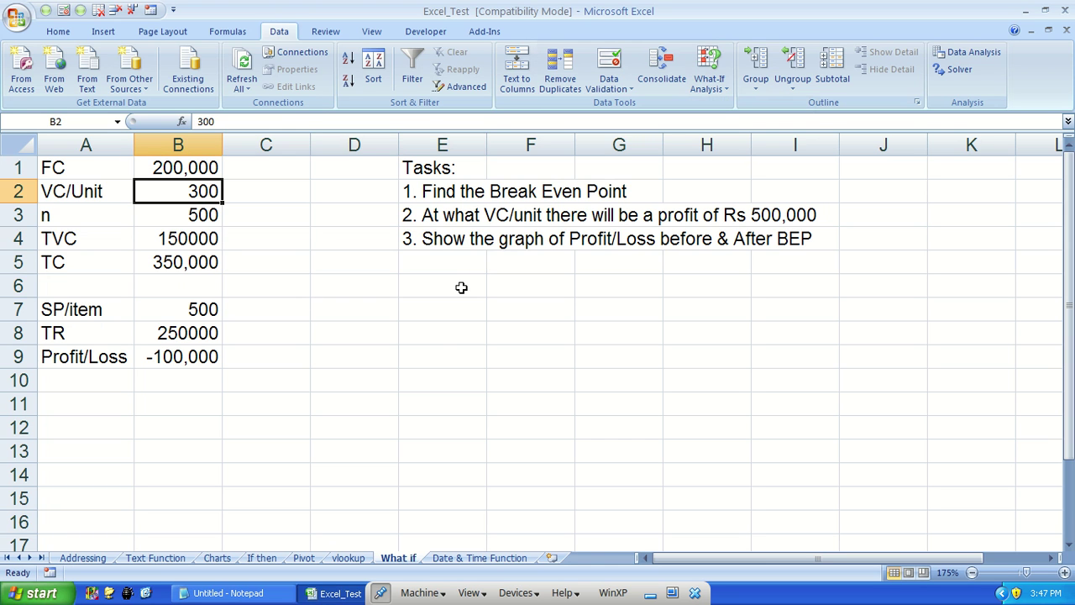
key(Down)
key(Down)
key(Down)
key(Down)
key(Down)
key(Down)
key(Down)
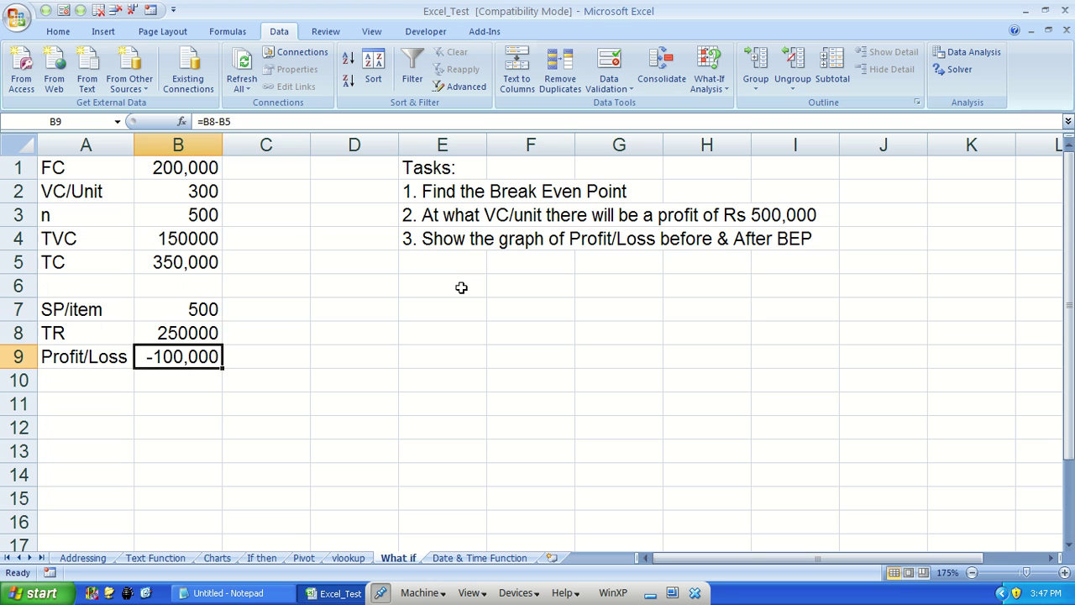
- Enter the table headings VC/unit in E6 and Profit in F6
key(Up)
key(Right)
key(Right)
key(Right)
key(Up)
key(Up)
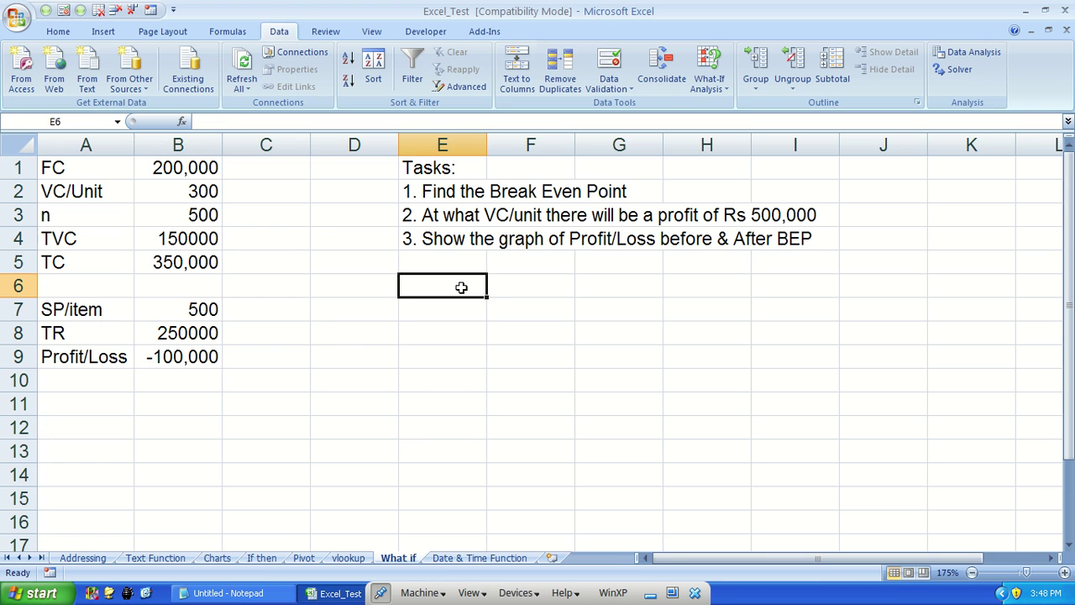
text(VC/unit)
key(Tab)
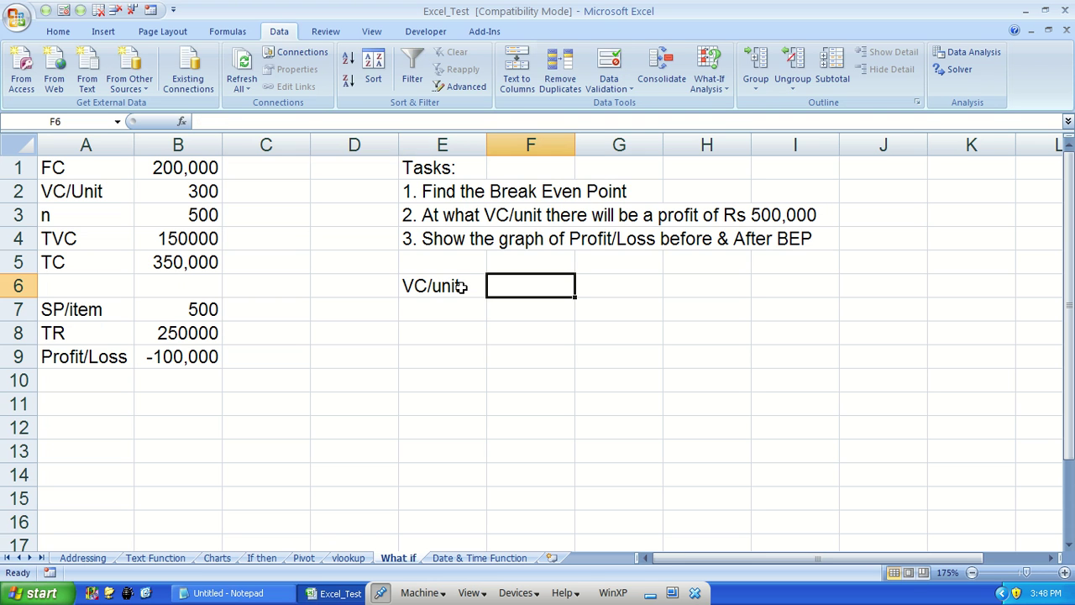
text(Profit)
key(Return)
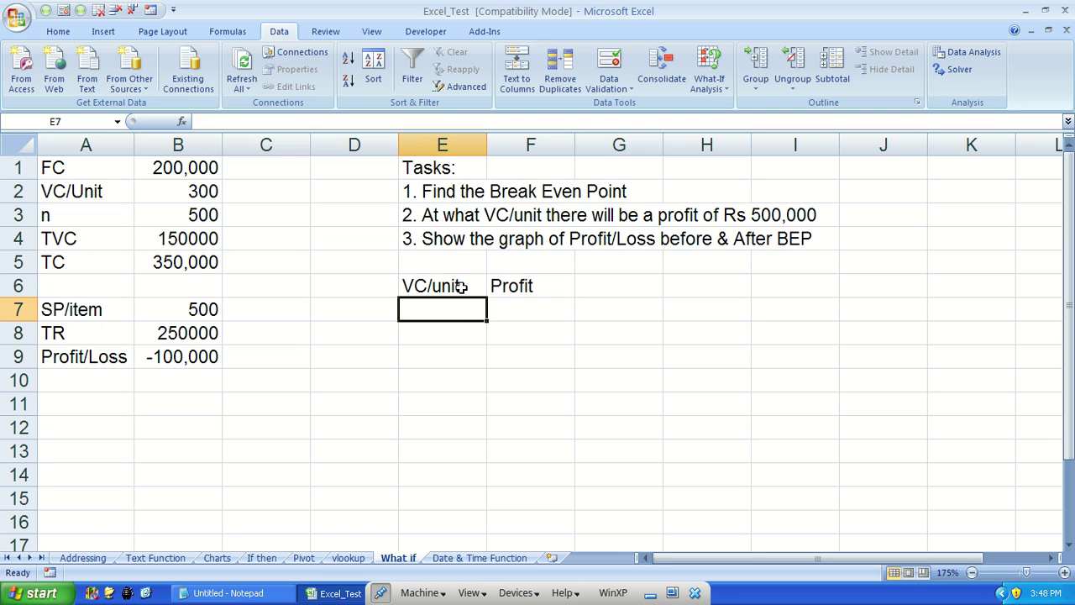
- Start the VC/unit column with =100 in E7 and the formula =E7+50 in E8
text(=100)
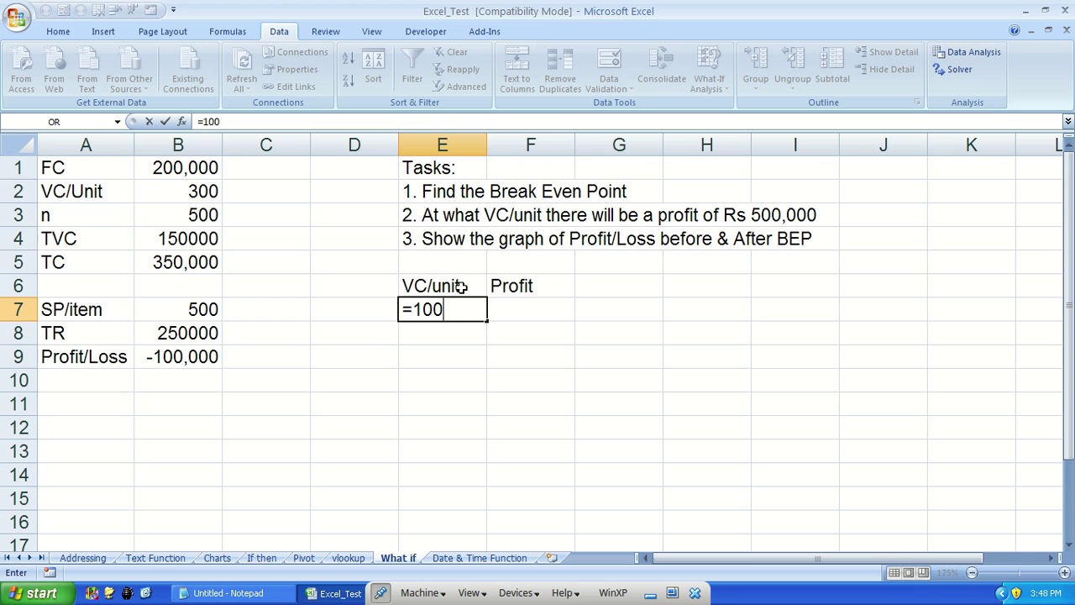
key(Return)
key(Up)
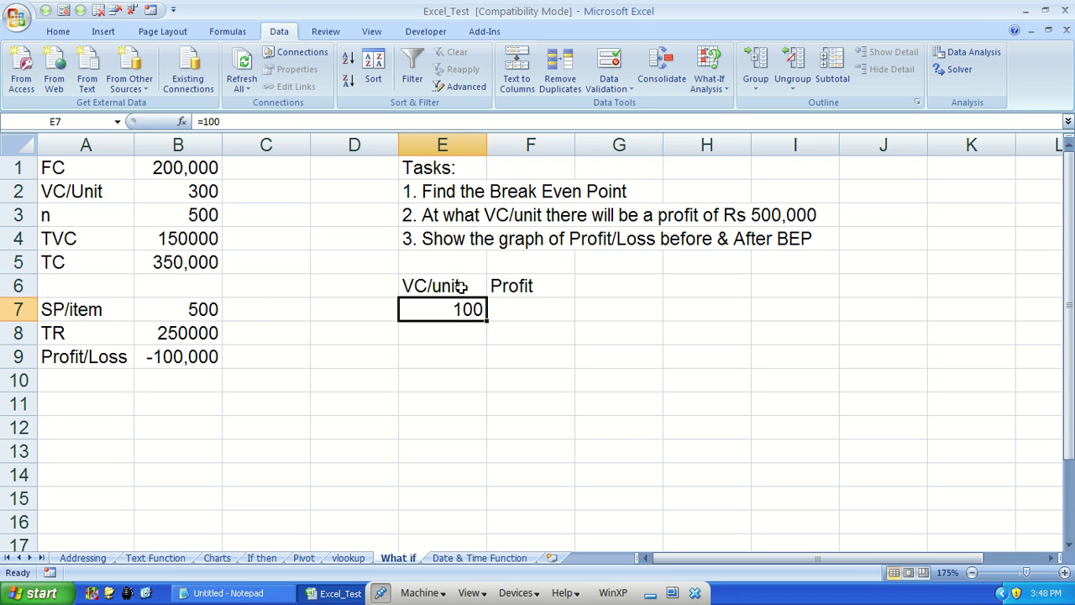
key(Down)
text(=)
key(Up)
text(+50)
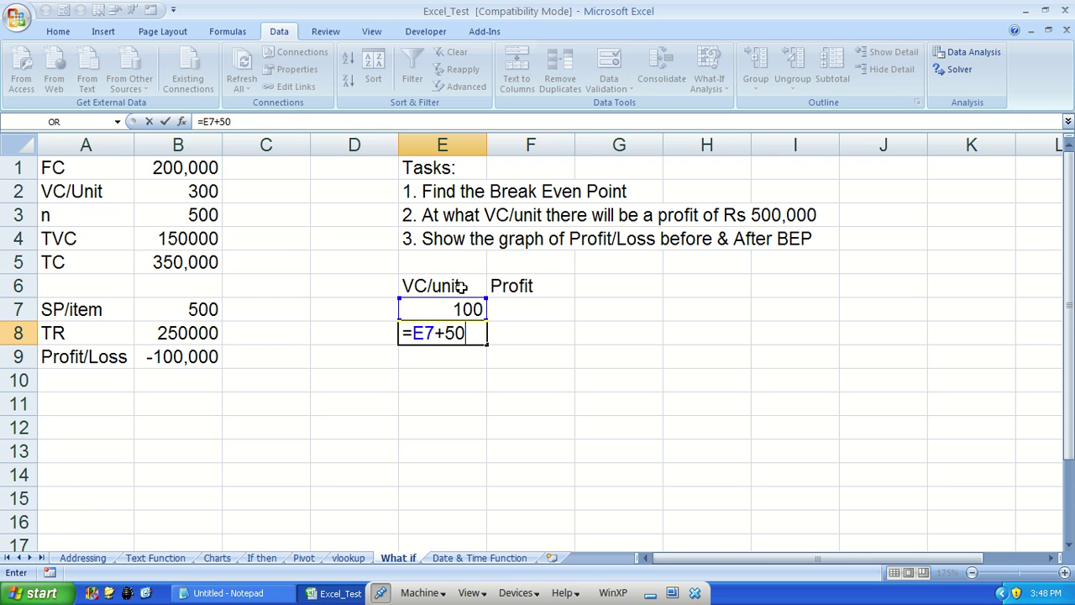
key(Return)
- Copy the increment formula in E8 down through E22, and select the first Profit cell F7
key(Up)
key(ctrl+c)
key(shift+Down)
key(shift+Down)
key(shift+Down)
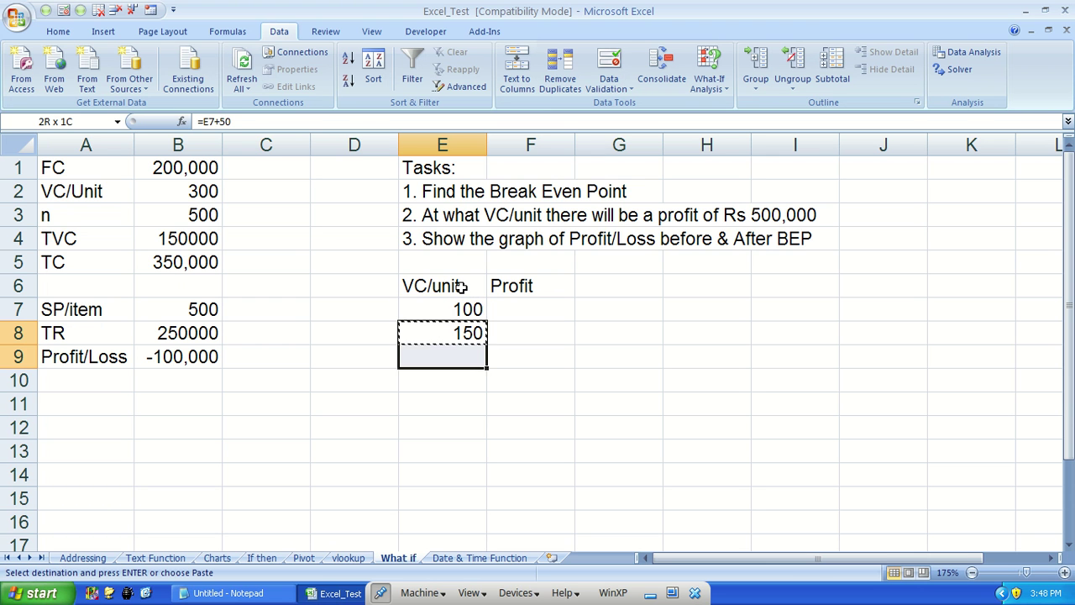
key(shift+Down)
key(shift+Down)
key(shift+Down)
key(shift+Down)
key(shift+Down)
key(shift+Down)
key(shift+Down)
key(shift+Down)
key(shift+Down)
key(shift+Down)
key(shift+Down)
key(Return)
scroll(698, 304, down, 2)
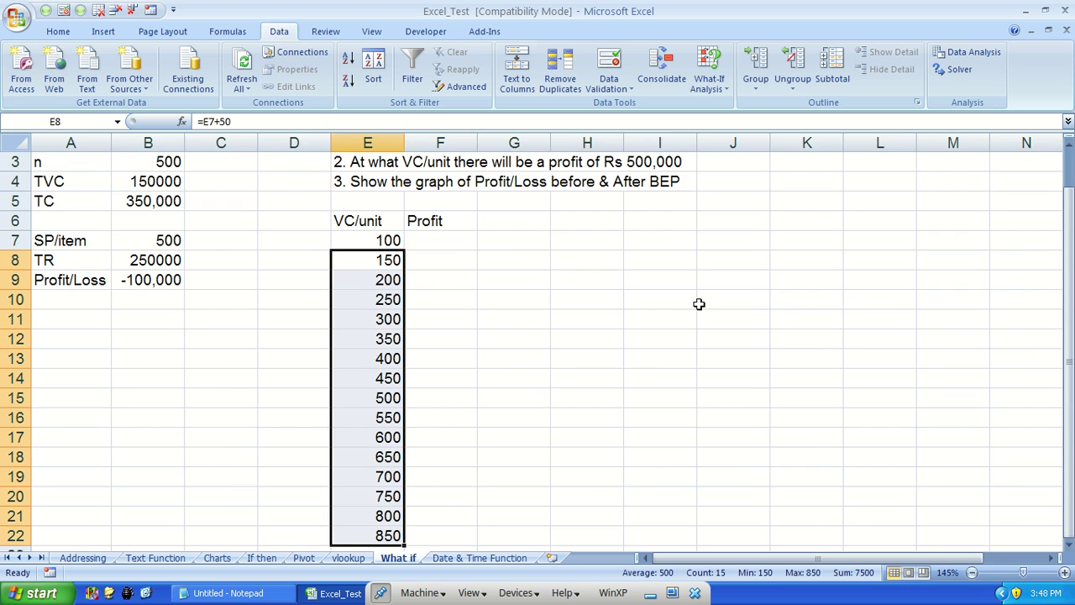
scroll(695, 304, down, 1)
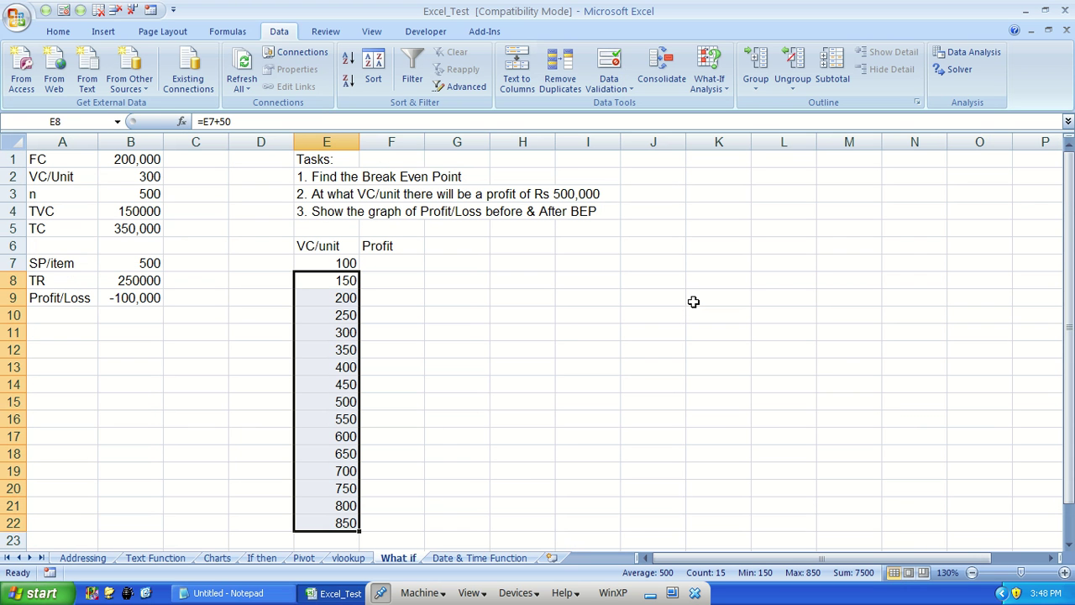
click(404, 266)
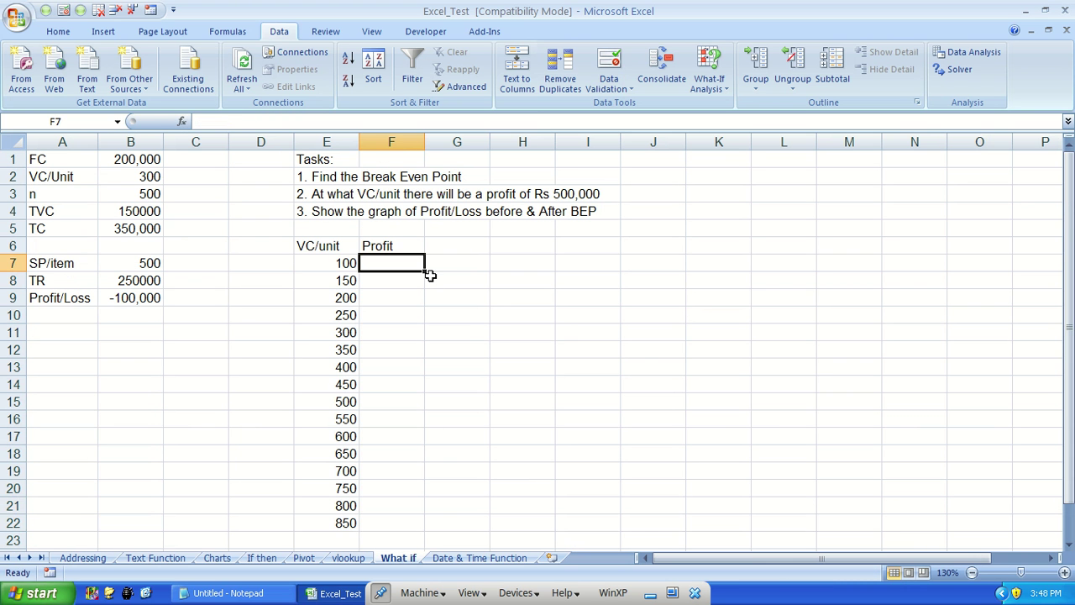
text(=)
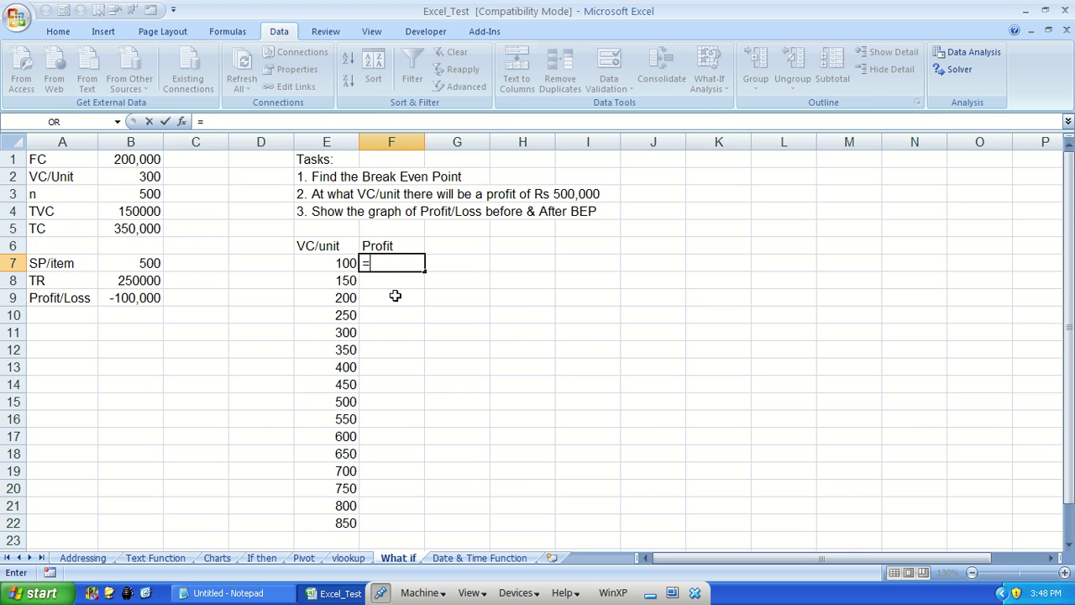
click(332, 265)
click(144, 178)
text(100)
key(Return)
key(Up)
key(Delete)
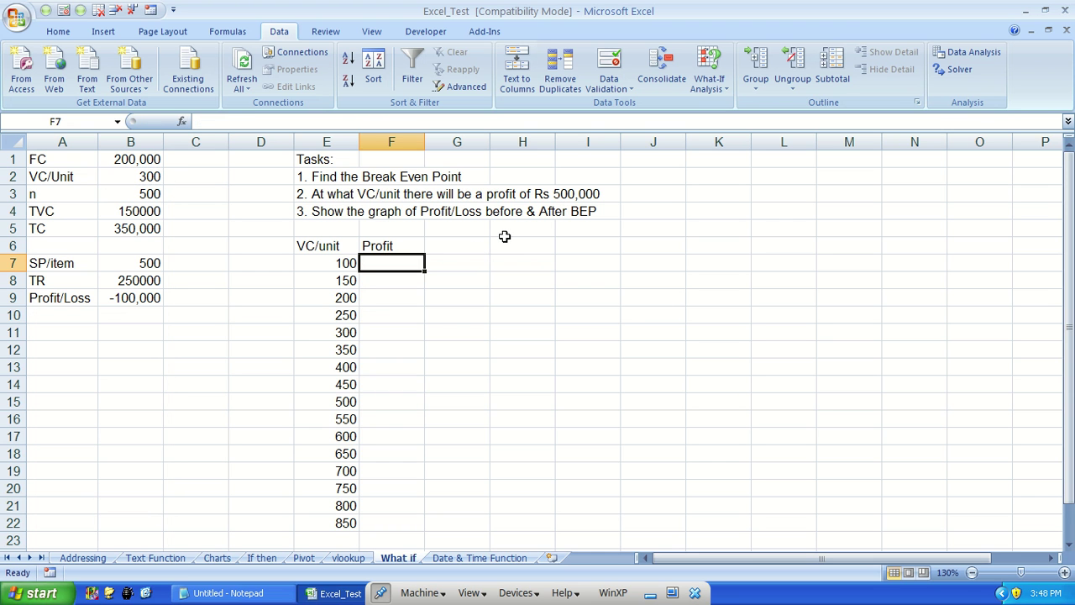
- Replace the first VC/unit value in E7 with the formula =B2, linking it to the VC/Unit input
key(Left)
key(ctrl+z)
text(=)
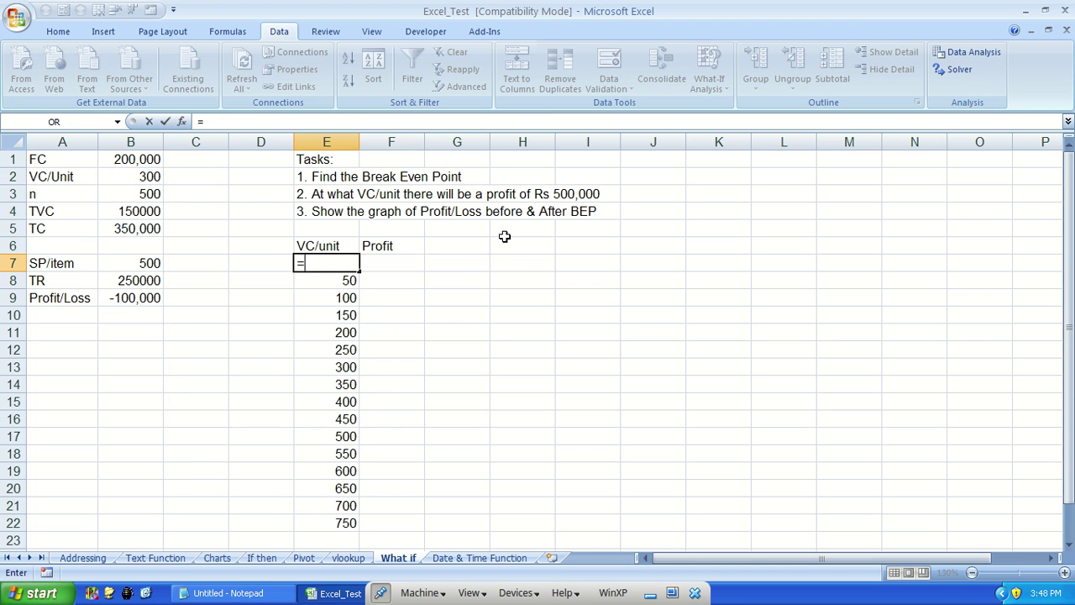
click(149, 176)
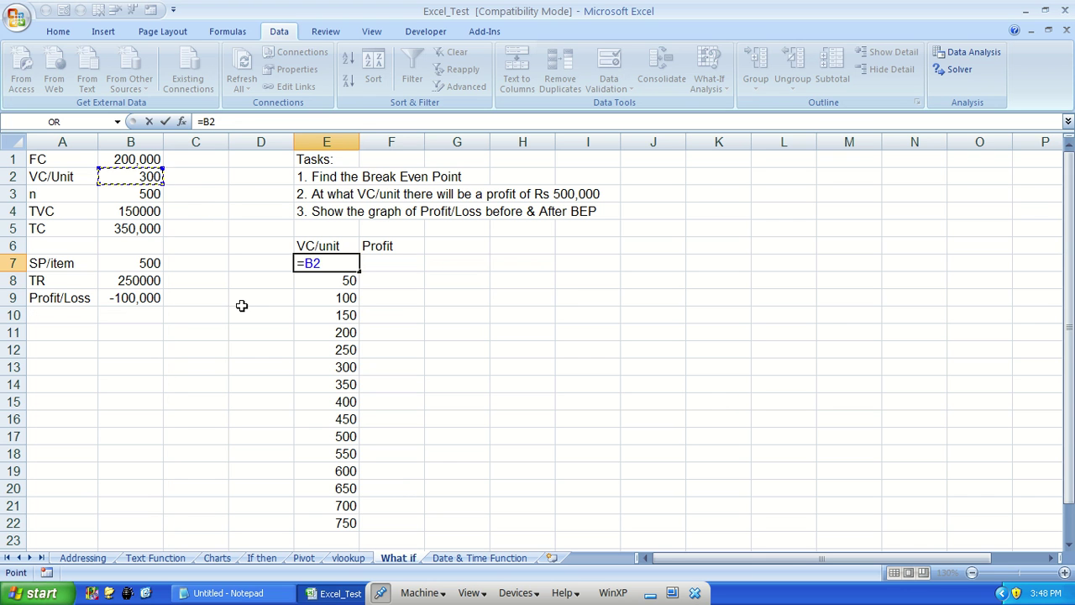
key(Return)
key(Up)
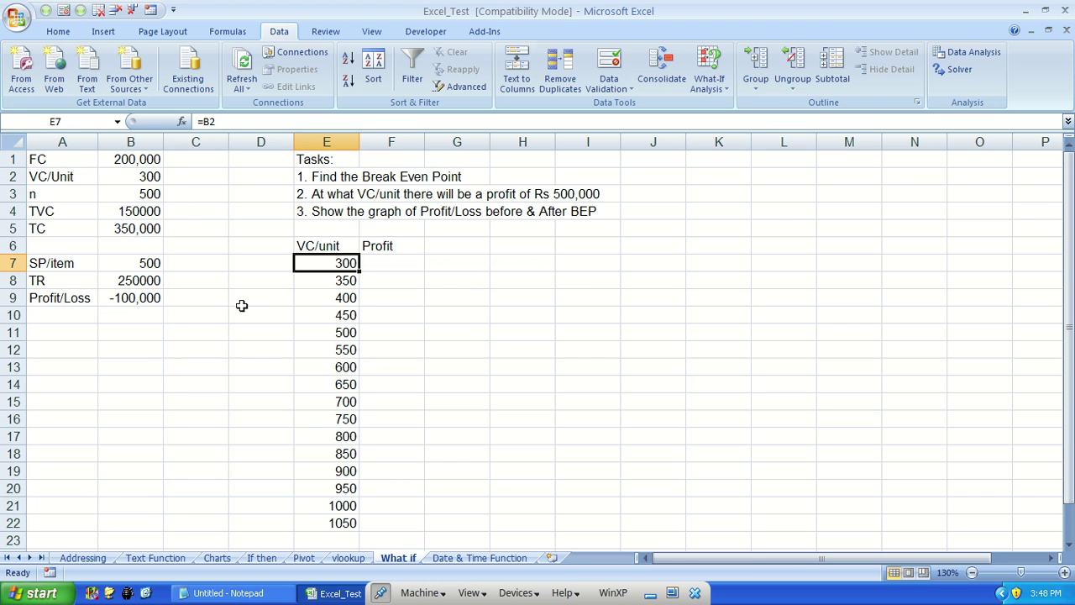
- Set the VC/Unit value in B2 to 100
click(132, 180)
text(100)
key(Return)
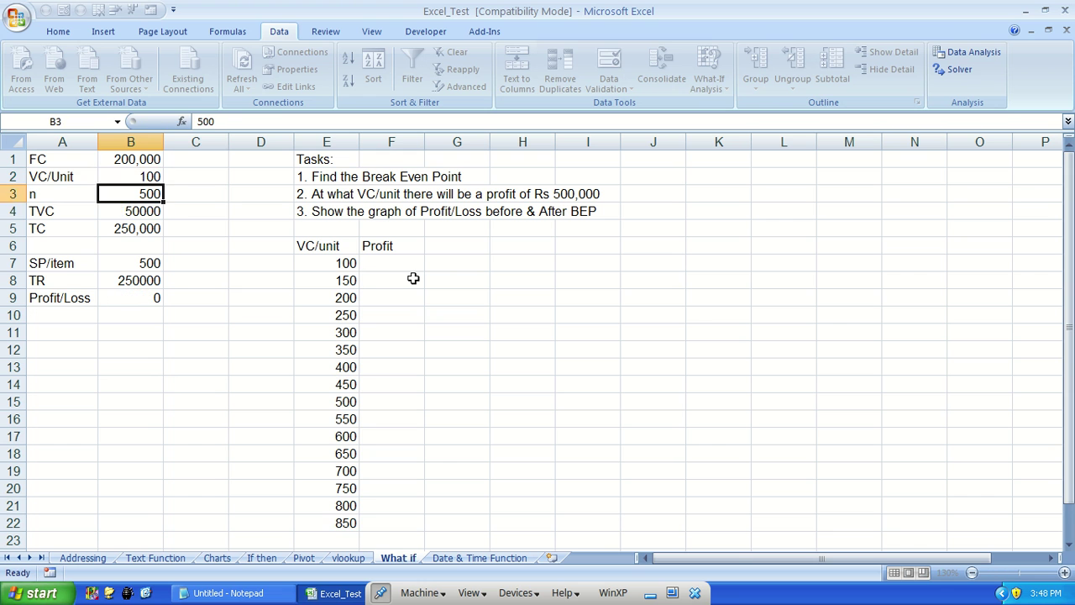
- Link the first Profit cell F7 to the Profit/Loss result with the formula =B9
key(Down)
key(Right)
key(Down)
key(Right)
key(Down)
key(Right)
key(Down)
key(Right)
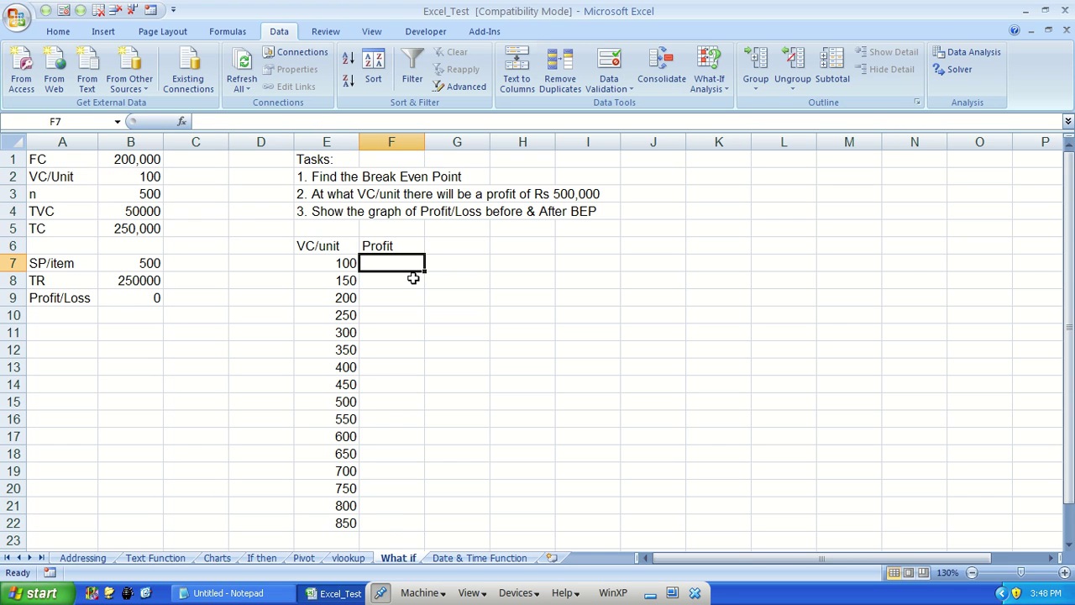
text(=)
click(126, 298)
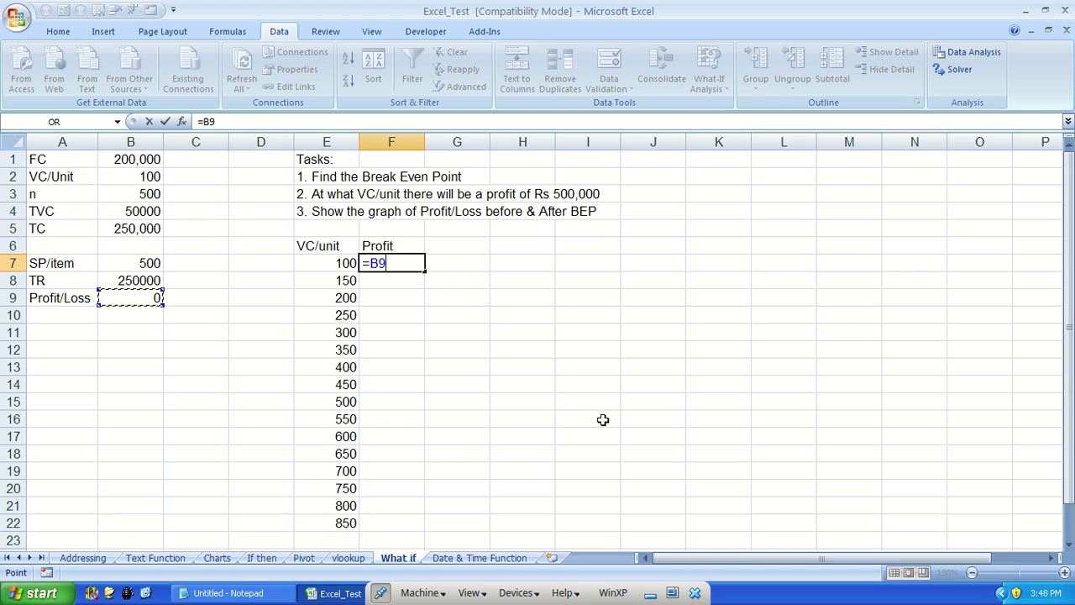
key(Return)
key(Up)
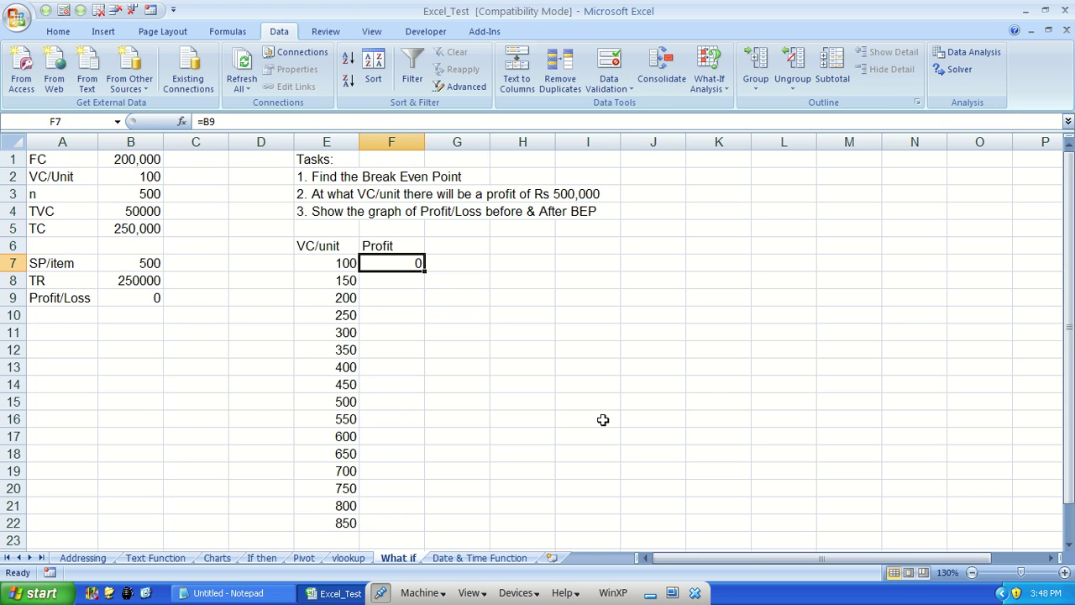
- Examine how the table cells E7, E8 and F7 relate to B2 and B9, and review the What-If Analysis options
click(332, 263)
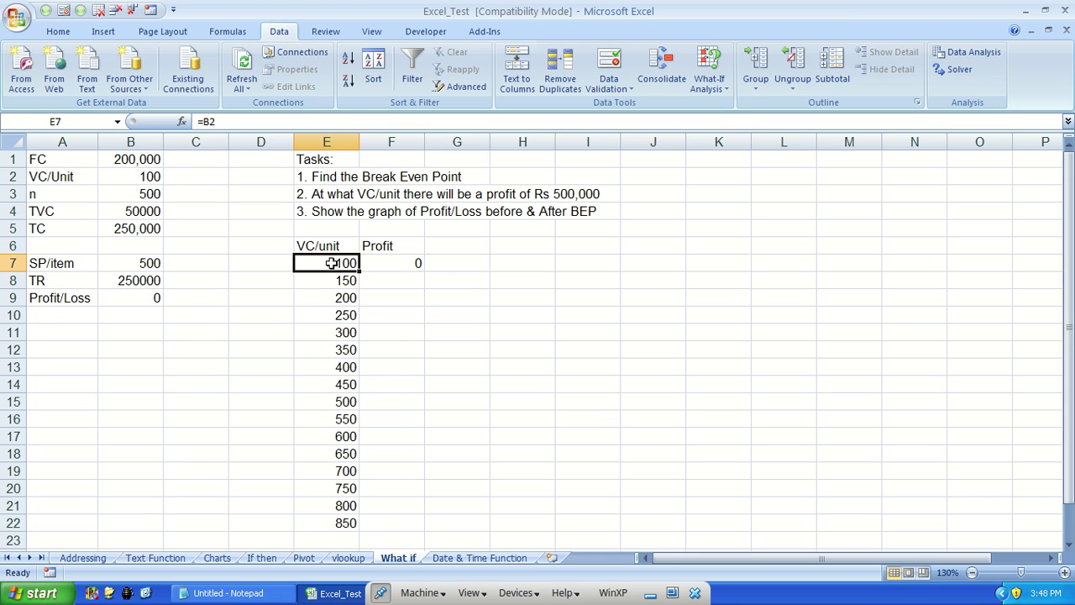
click(149, 178)
click(151, 297)
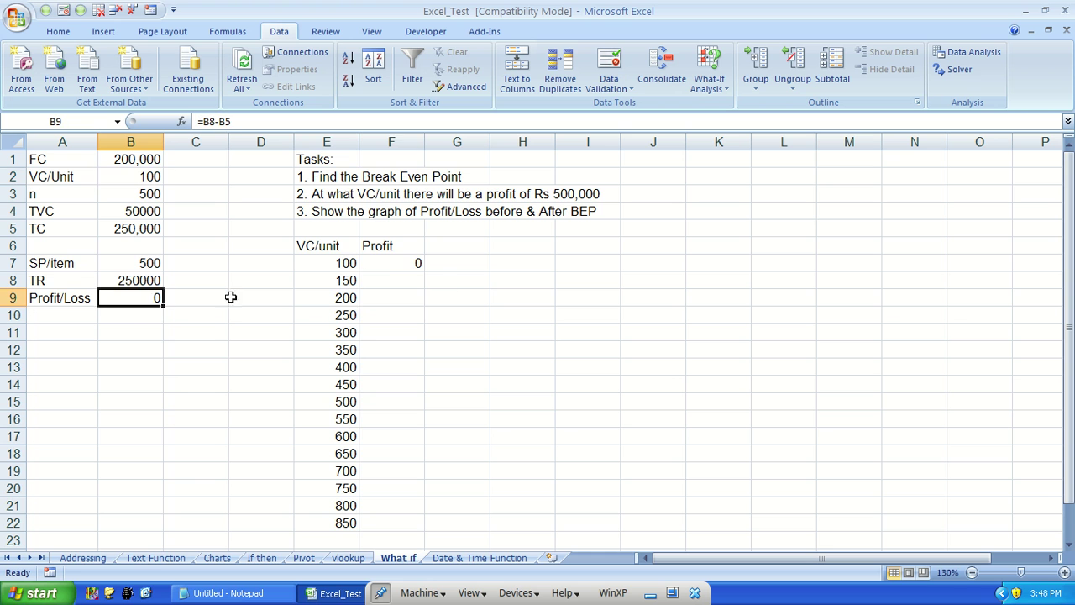
click(404, 265)
click(346, 283)
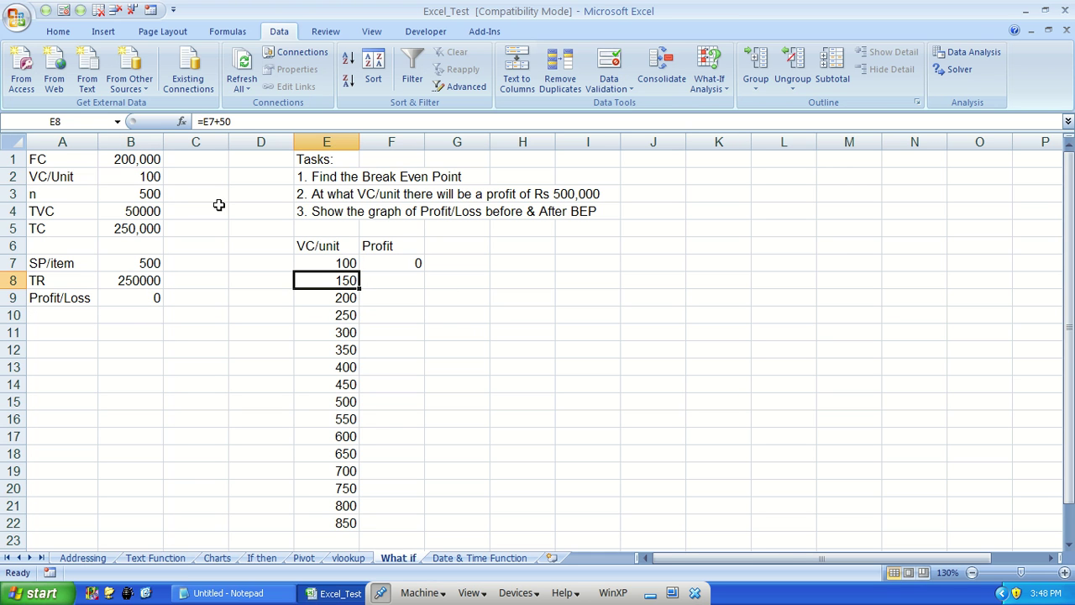
click(159, 176)
click(152, 297)
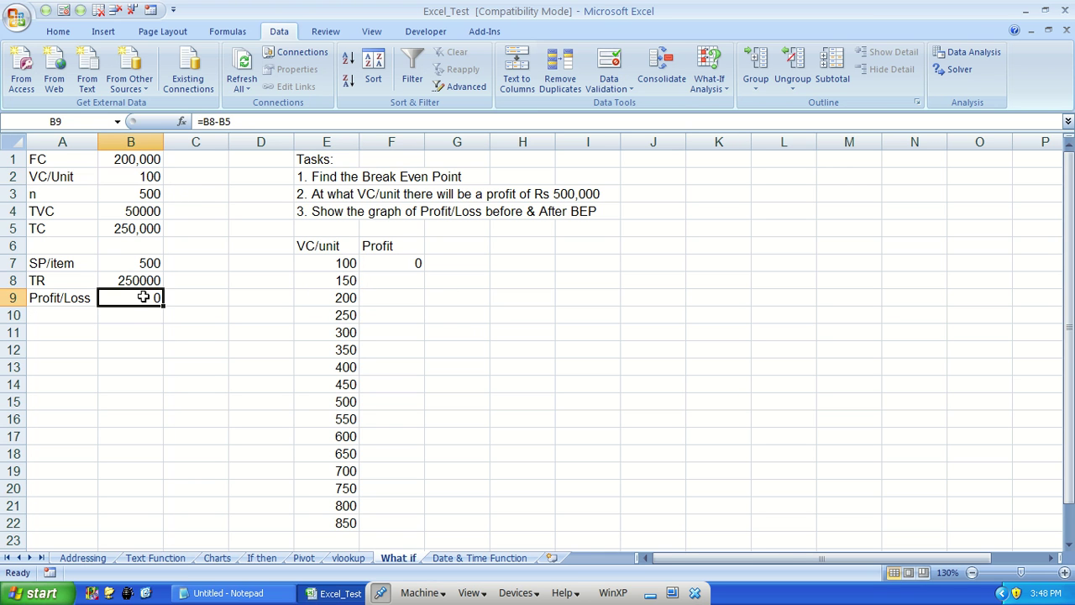
click(392, 280)
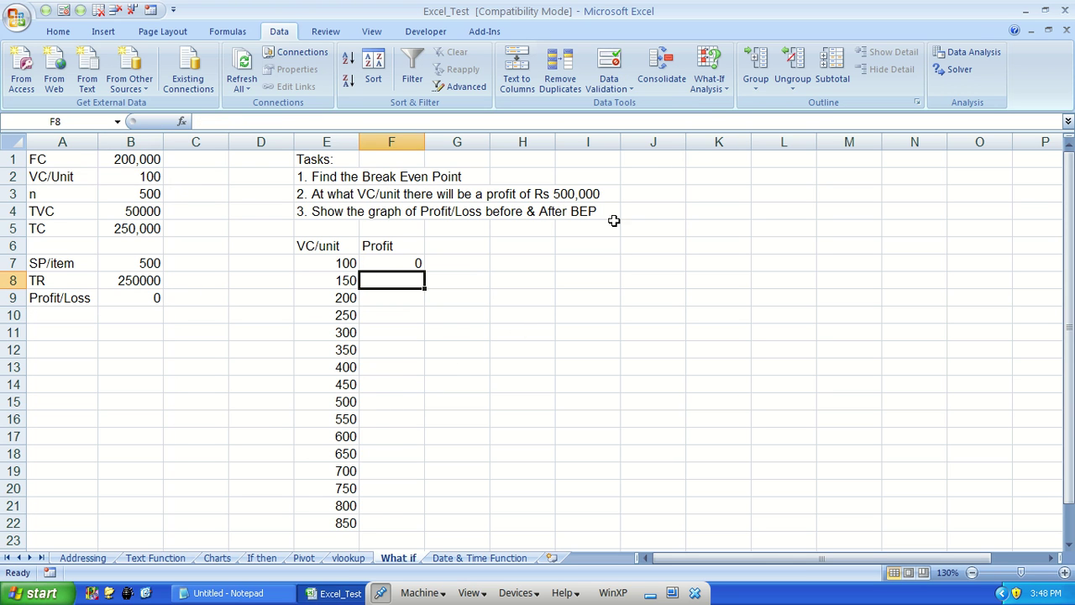
click(710, 82)
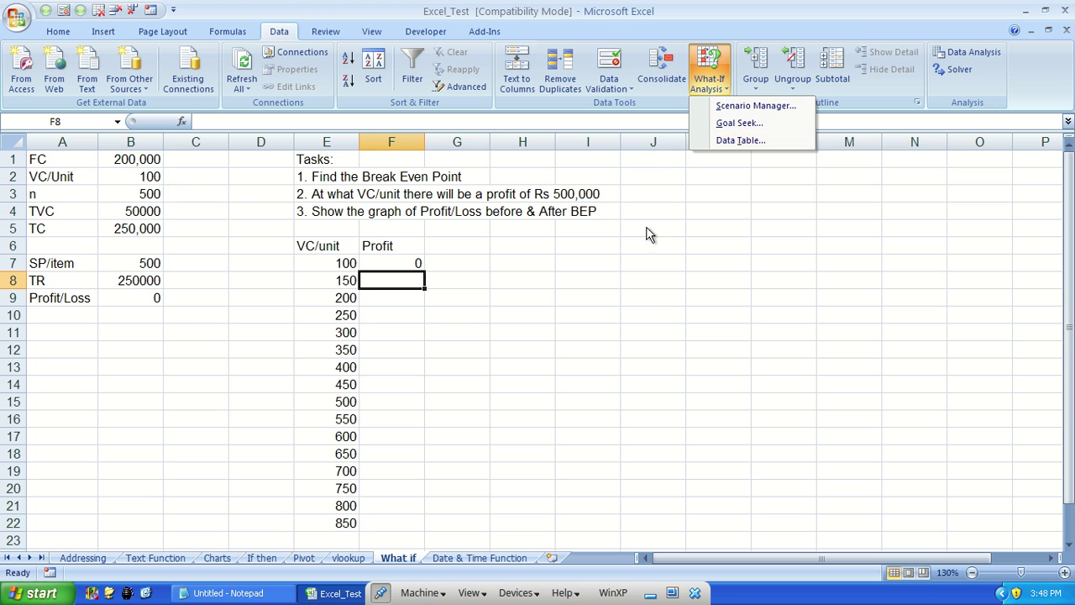
click(341, 263)
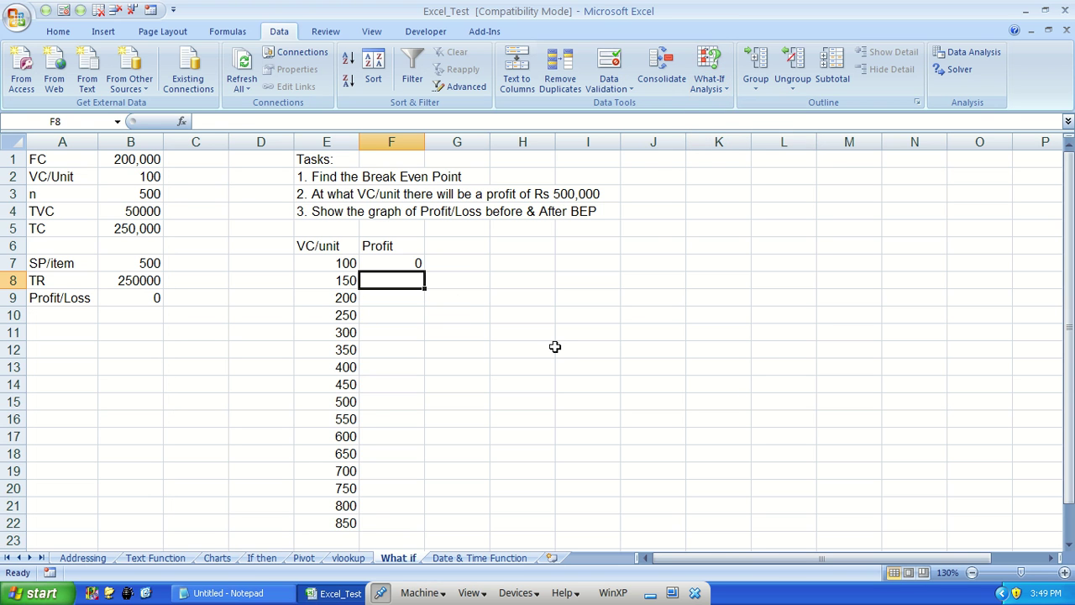
- Check the formula in E7 and select the table range E7:F22
key(Left)
key(Up)
key(shift+Right)
key(shift+Down)
key(ctrl+shift+Down)
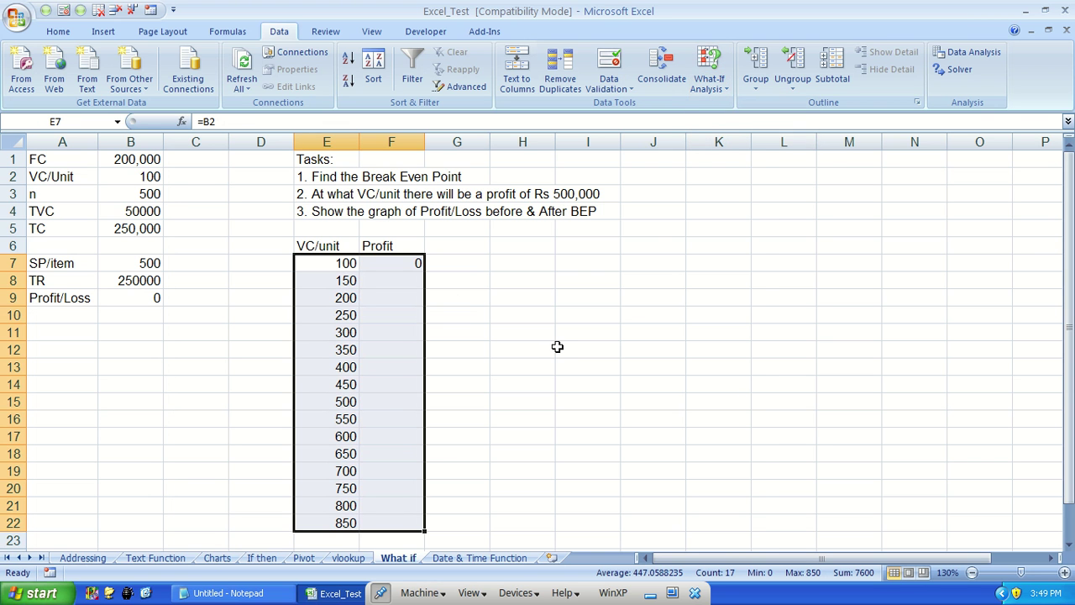
key(Down)
key(Up)
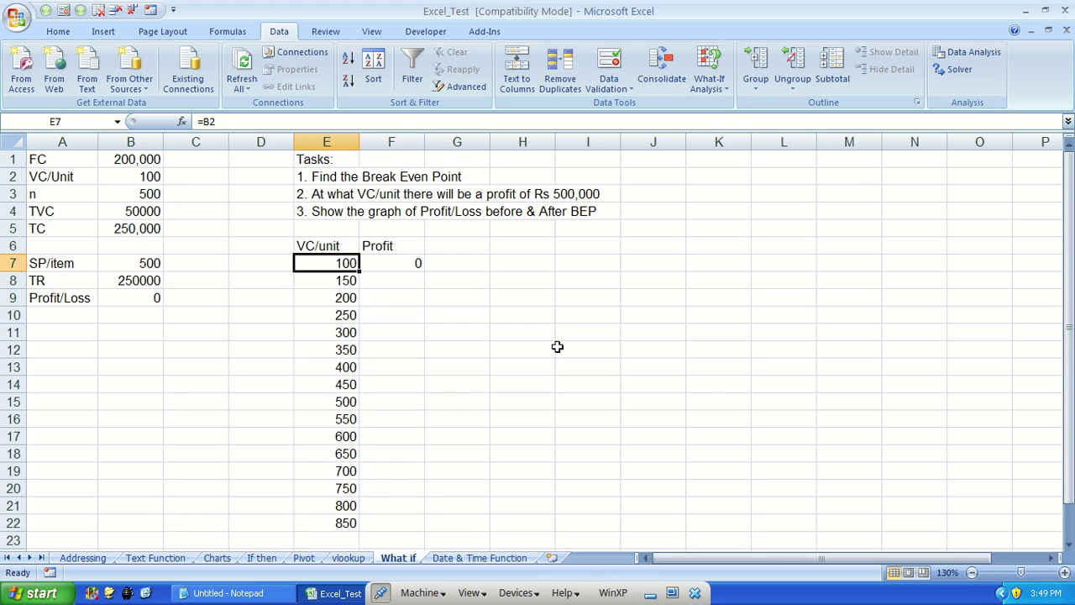
key(F2)
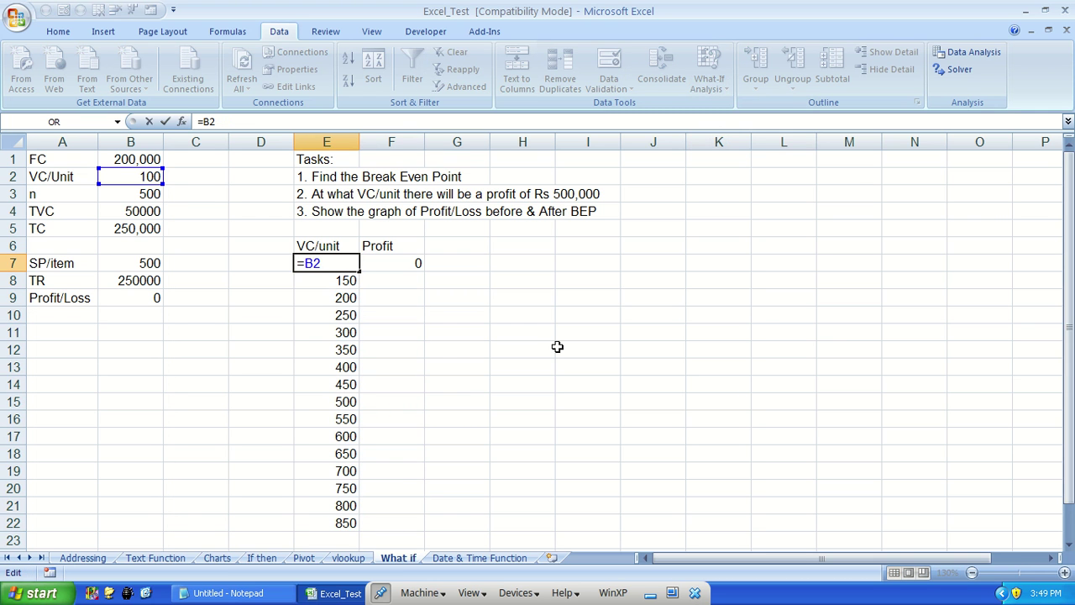
key(Escape)
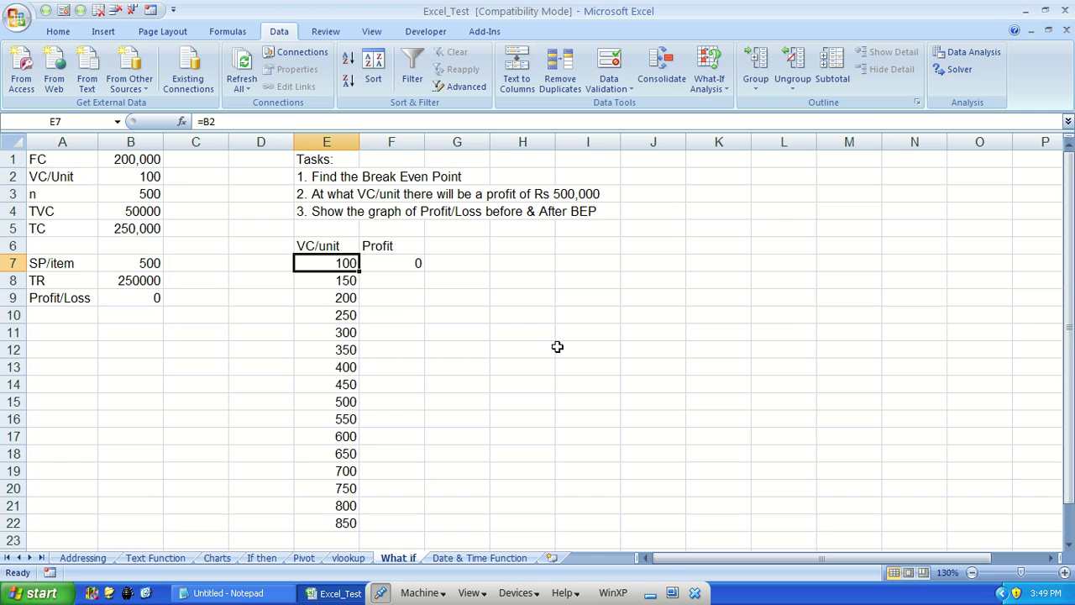
key(shift+Right)
key(ctrl+shift+Down)
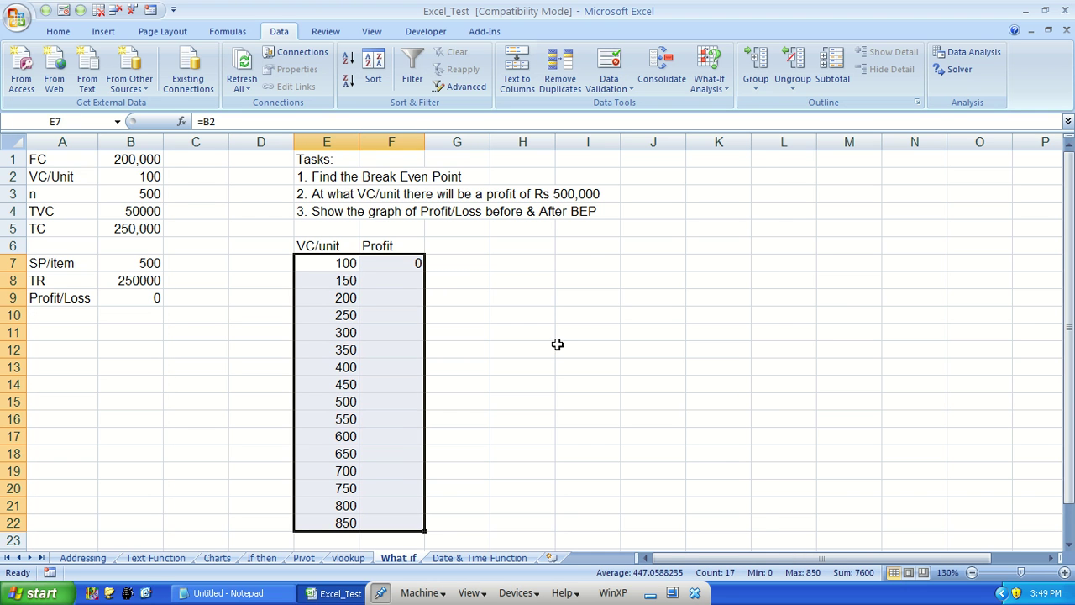
click(709, 78)
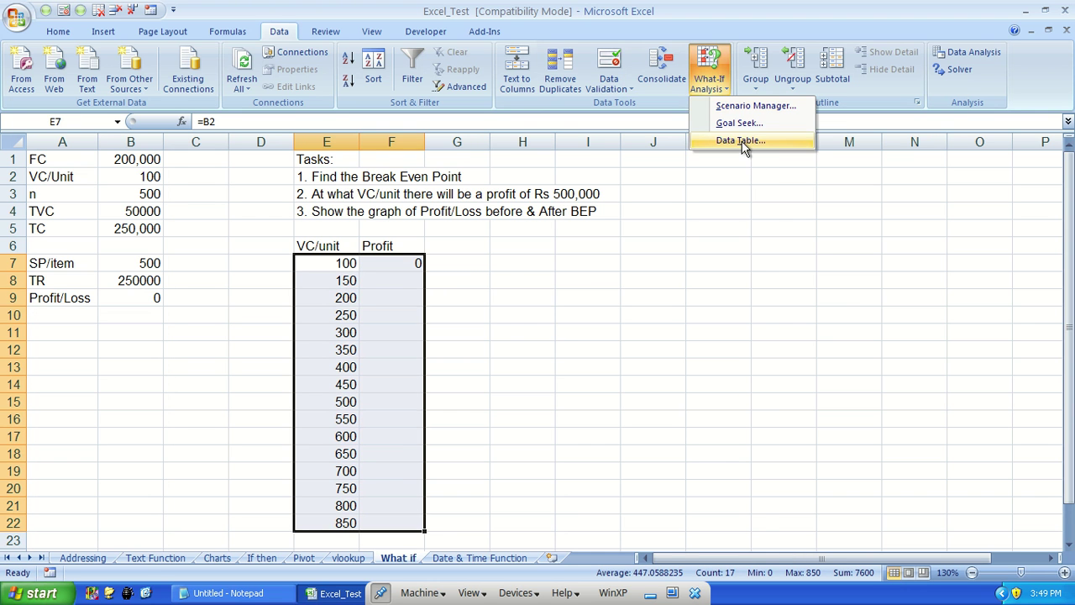
click(743, 142)
drag(406, 288, 653, 263)
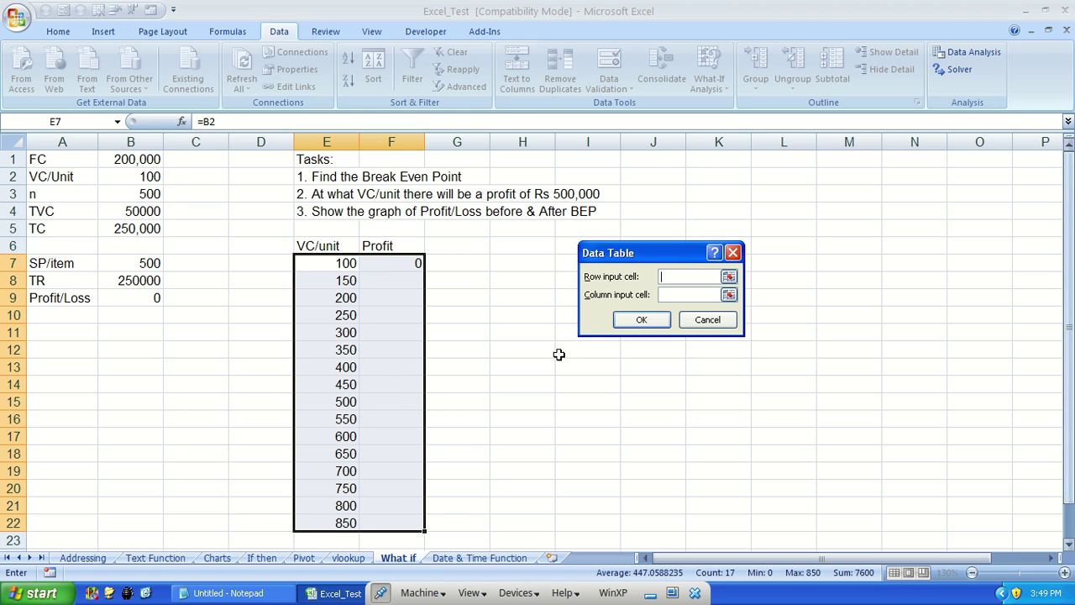
click(685, 296)
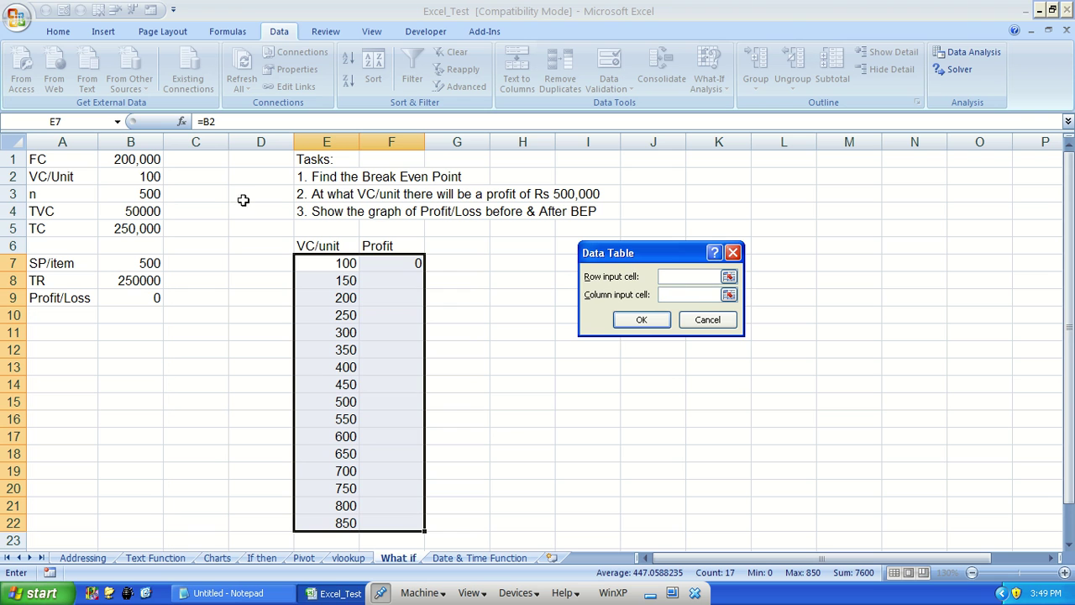
click(128, 176)
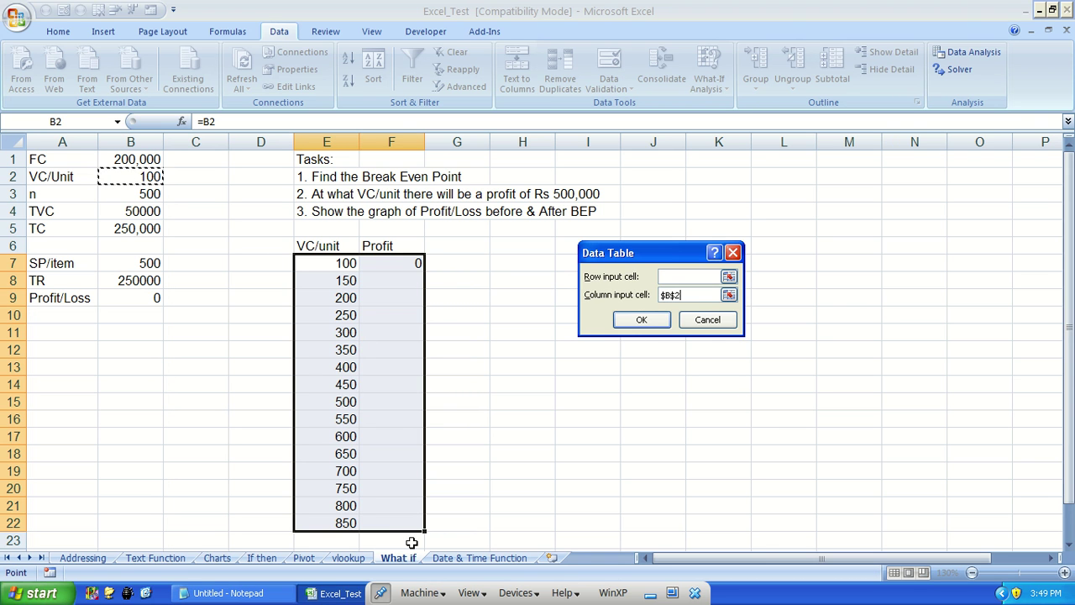
click(710, 319)
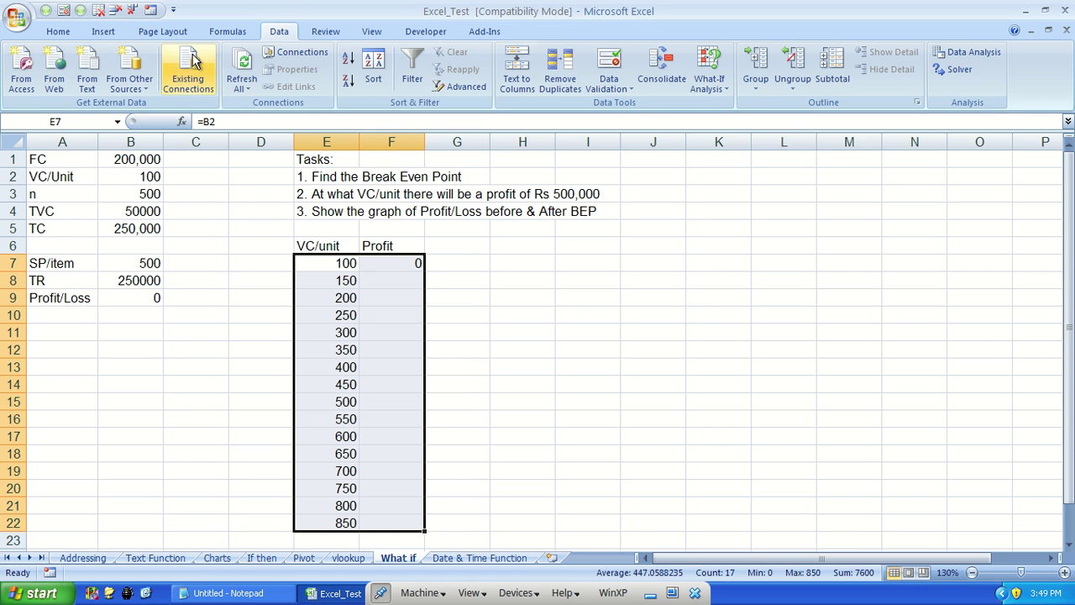
- Insert a Scatter with Straight Lines chart based on the range E7:F22
click(99, 34)
click(421, 84)
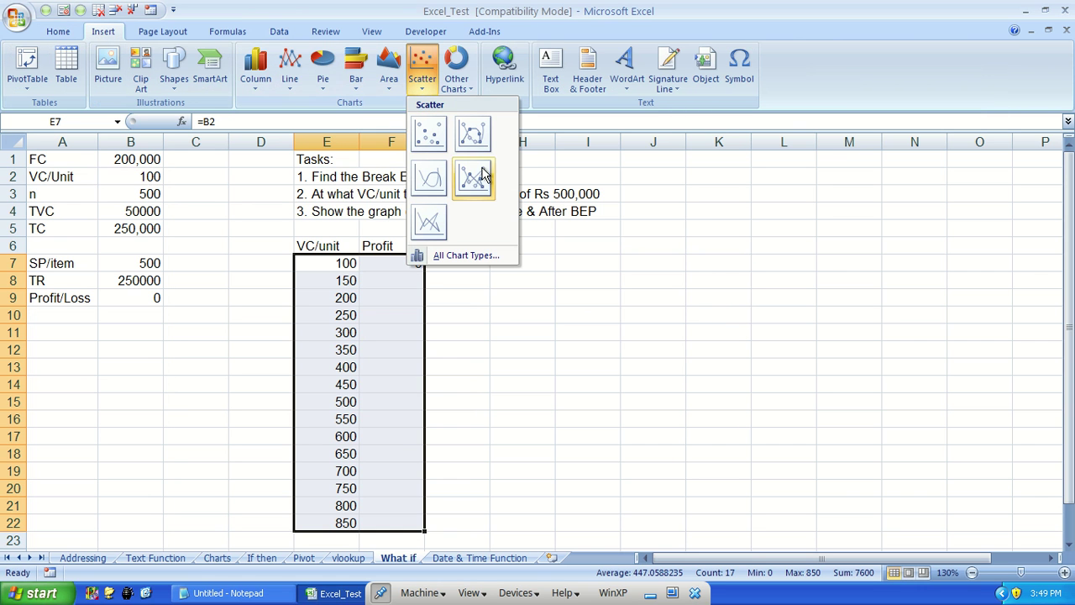
click(434, 225)
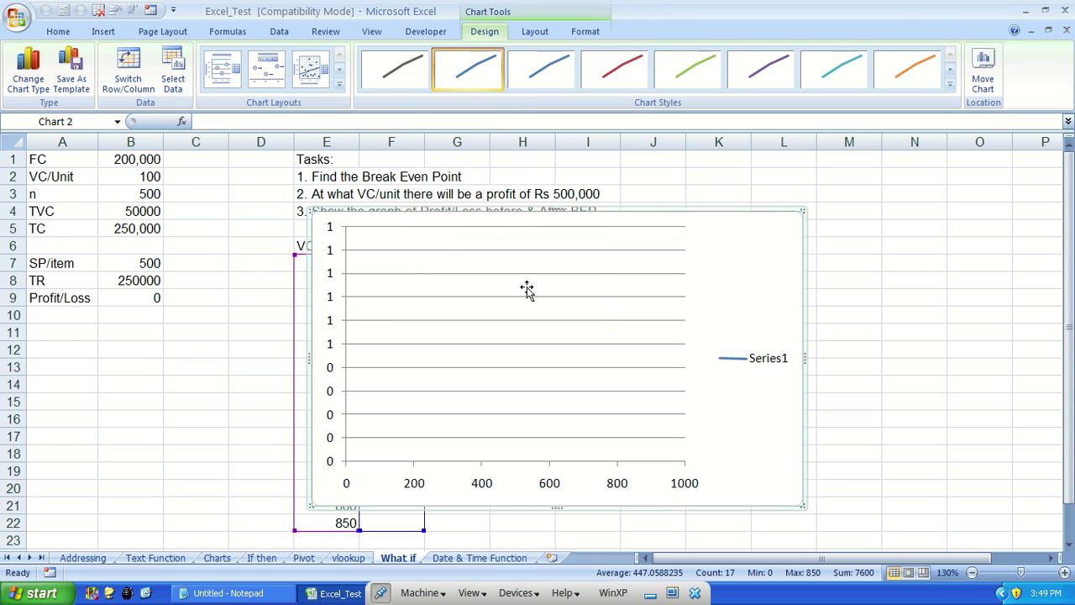
- Delete the chart's legend and place the chart beside the table, starting in column J
click(766, 363)
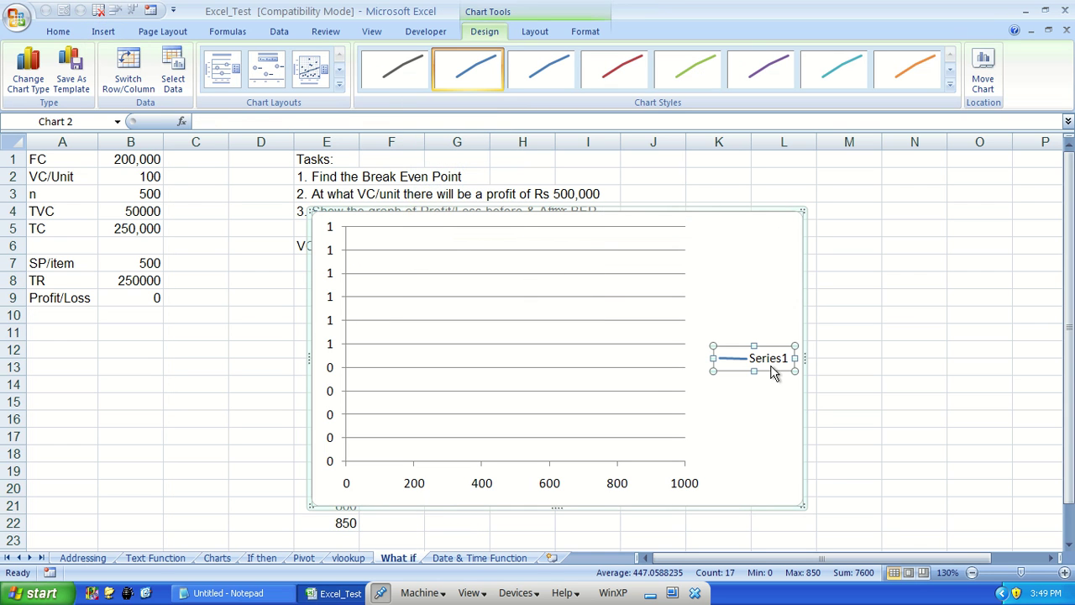
key(Delete)
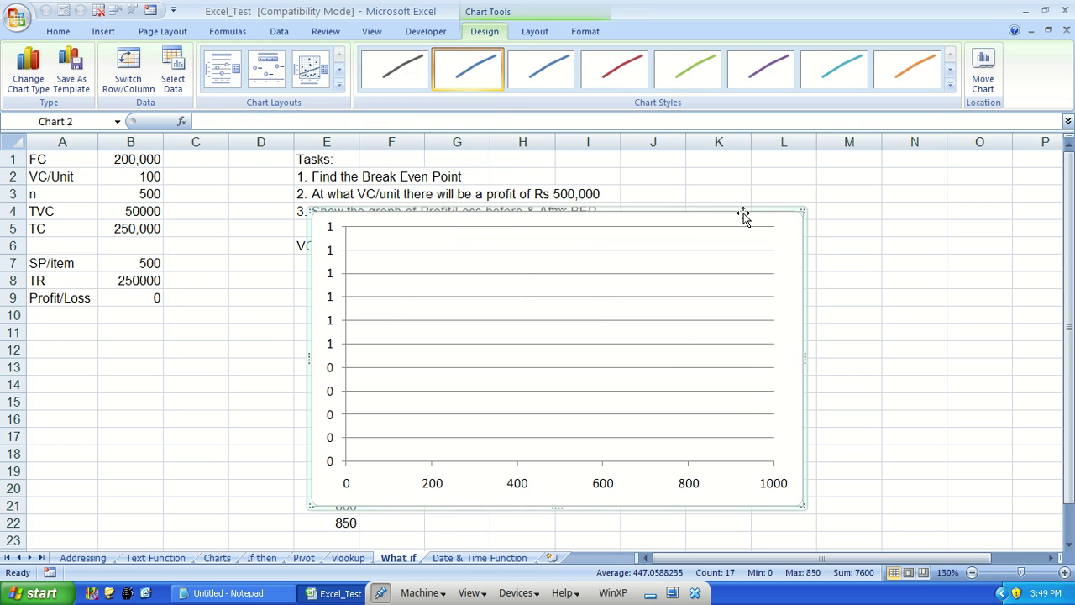
drag(804, 212, 1022, 177)
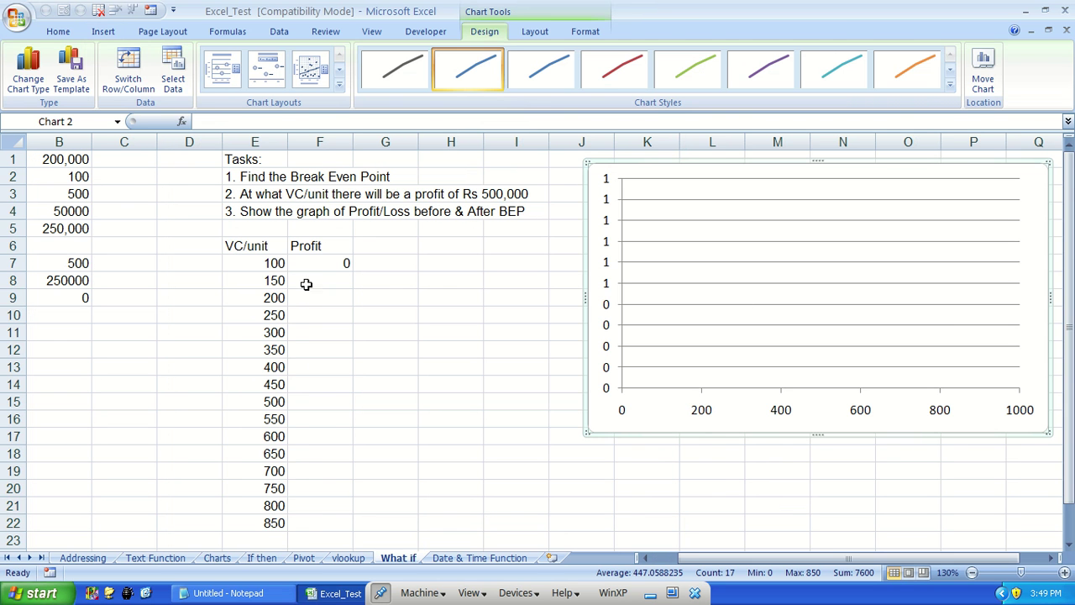
- Create a one-variable data table on the range E7:F22 with B2 as the column input cell
click(277, 264)
key(shift+Right)
key(ctrl+shift+Down)
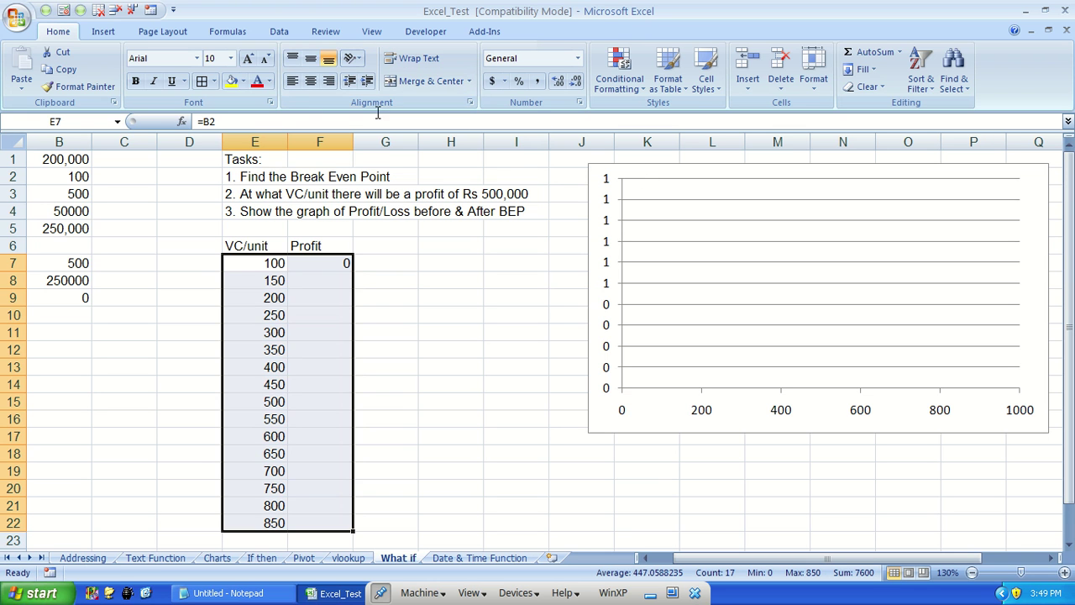
click(105, 32)
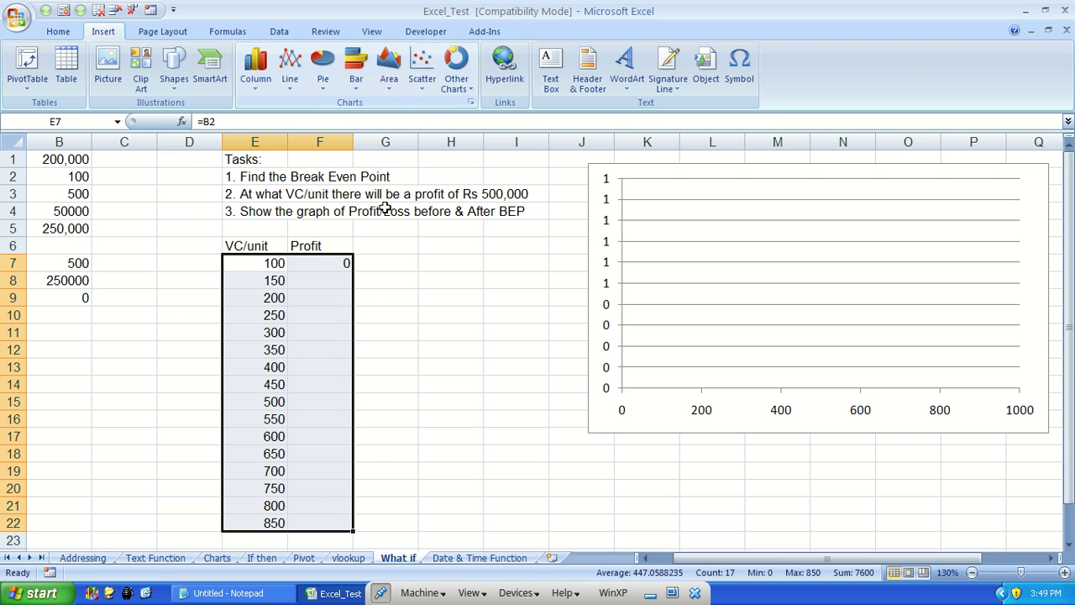
click(278, 32)
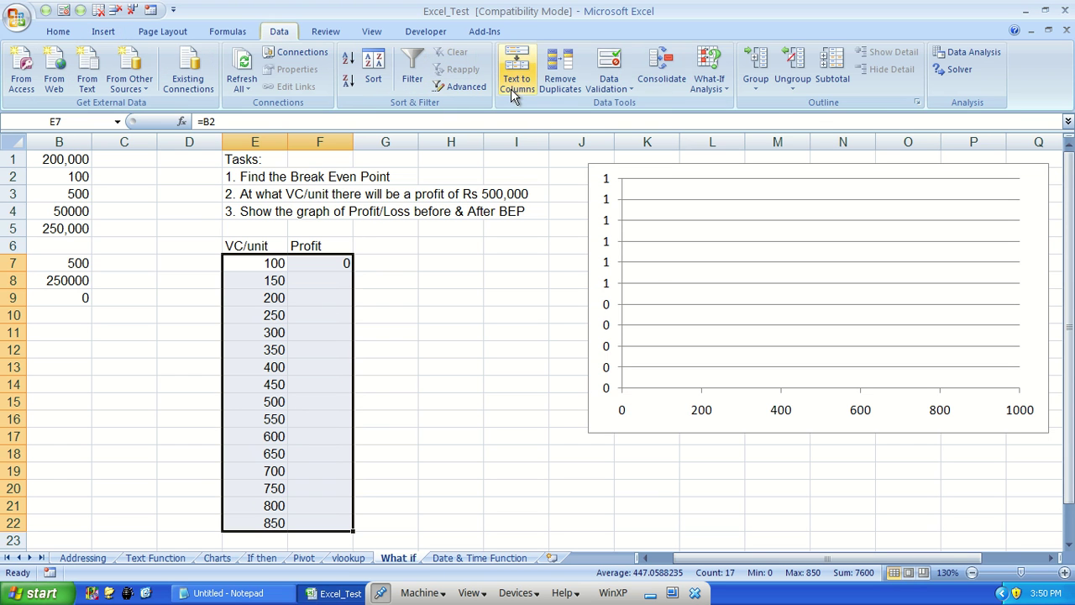
click(719, 91)
click(757, 142)
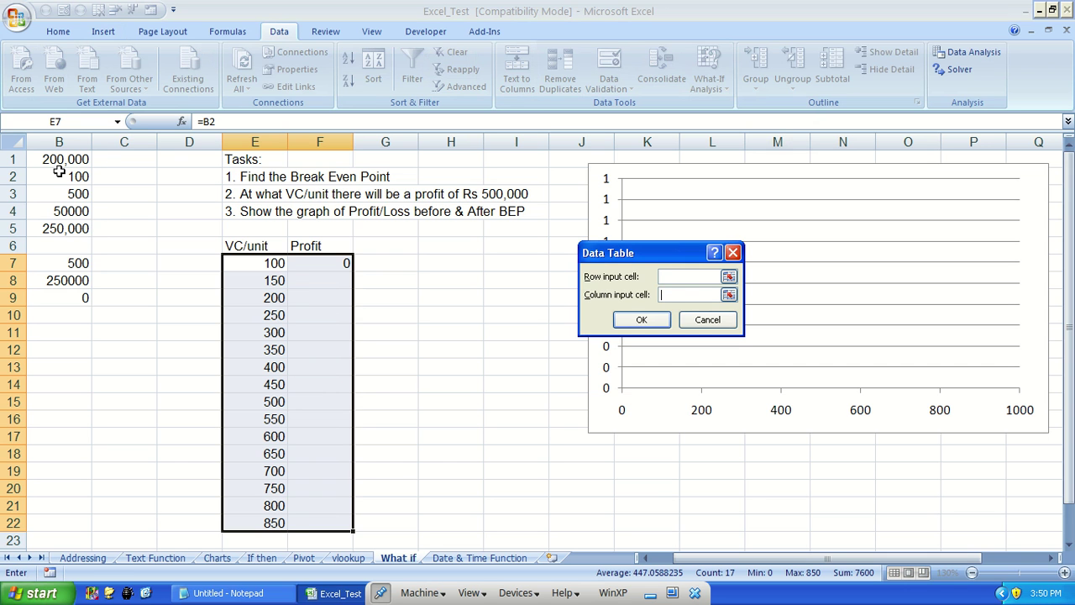
click(644, 558)
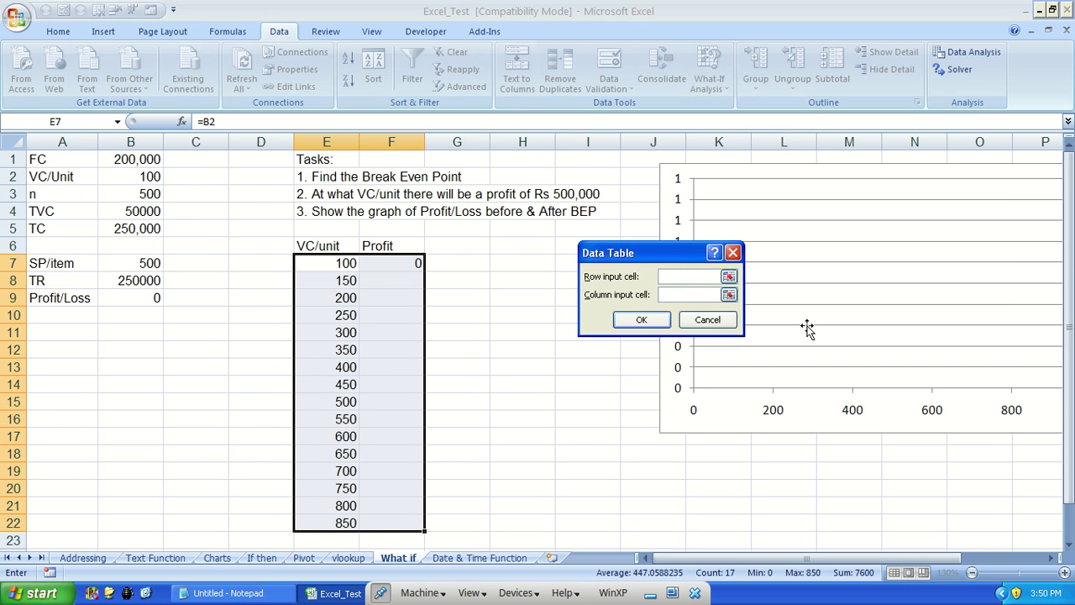
click(146, 178)
click(639, 320)
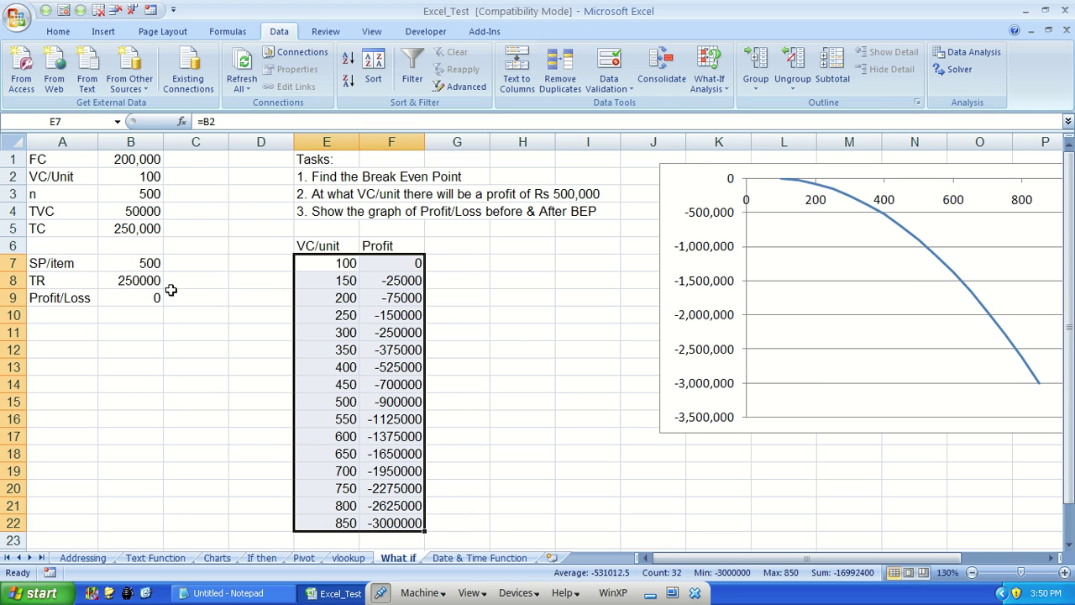
- Set the quantity n in cell B3 to 1000
click(143, 263)
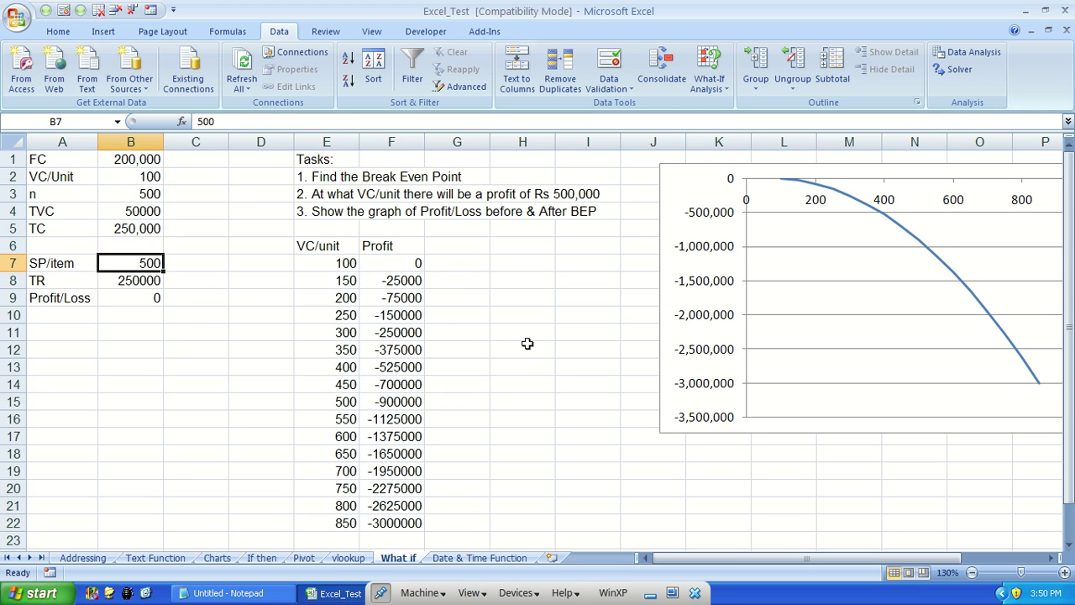
click(145, 196)
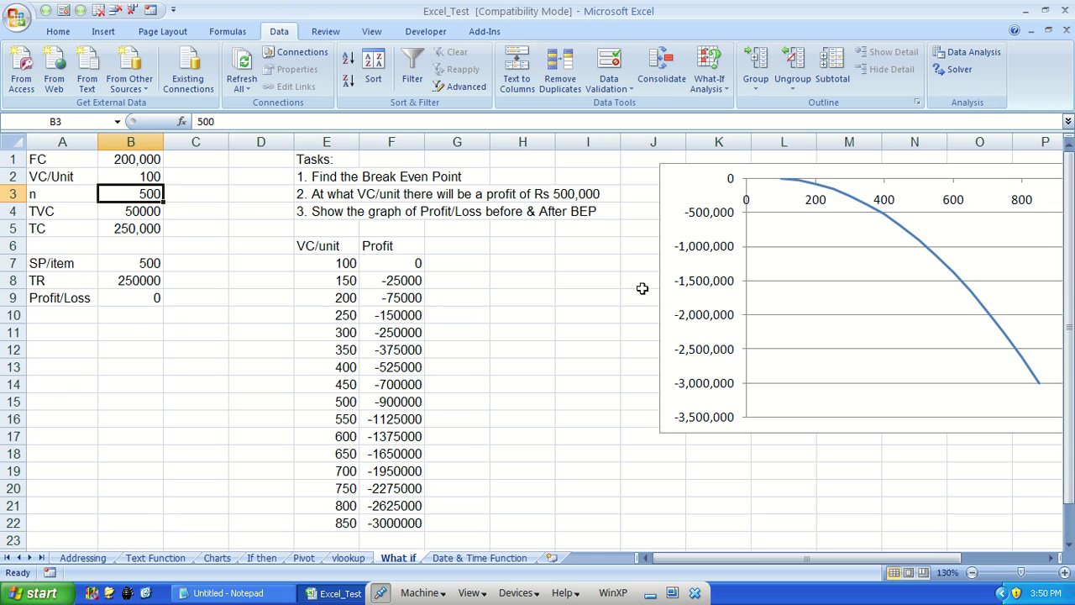
text(1000)
key(Return)
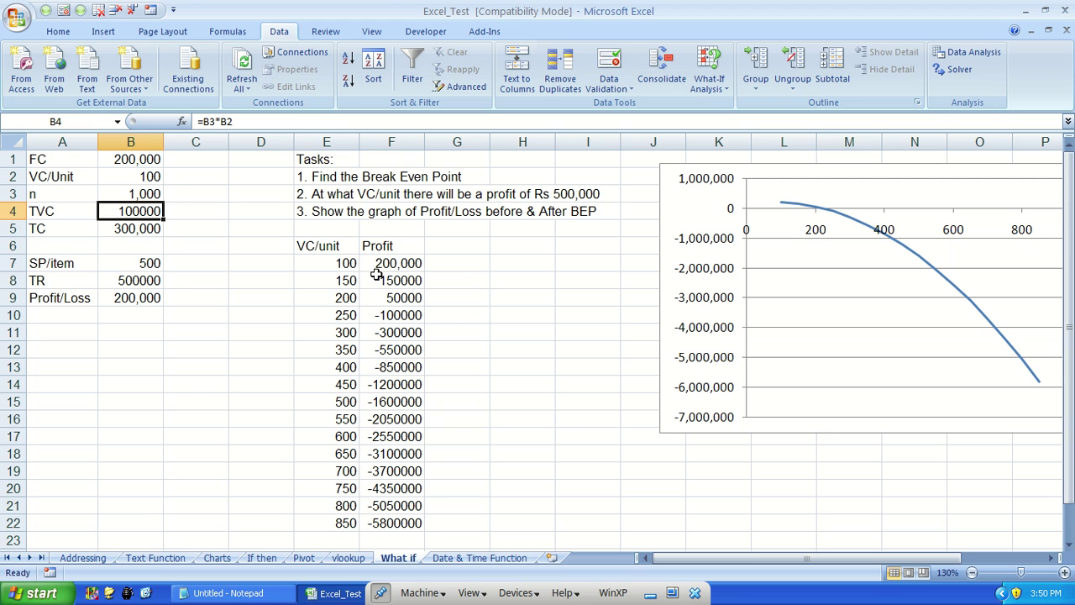
- Check the contents of the table cells E7, F7, E8 and F8
click(335, 263)
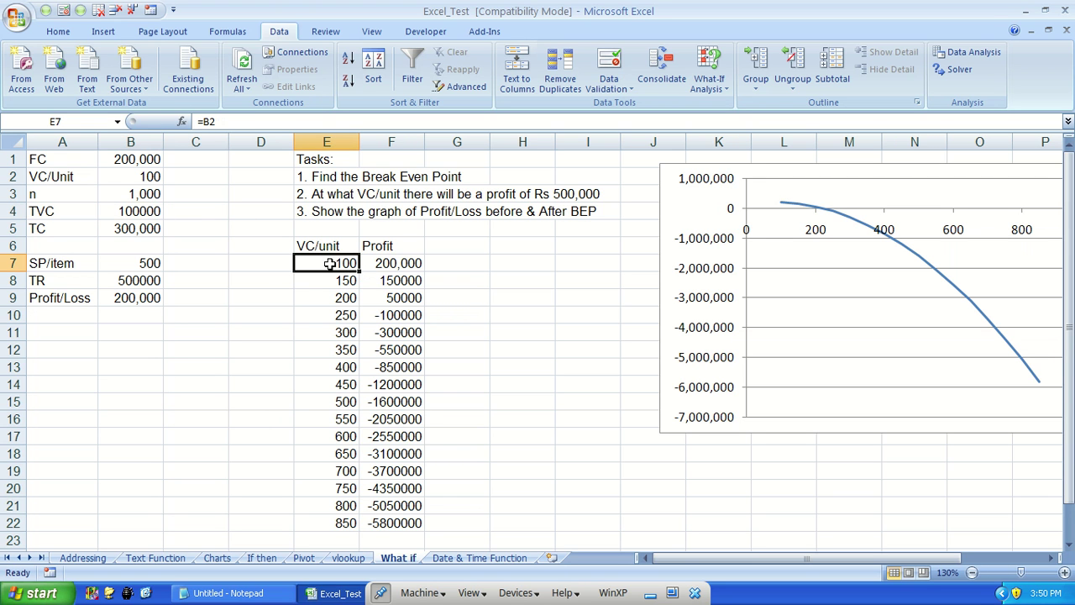
click(400, 263)
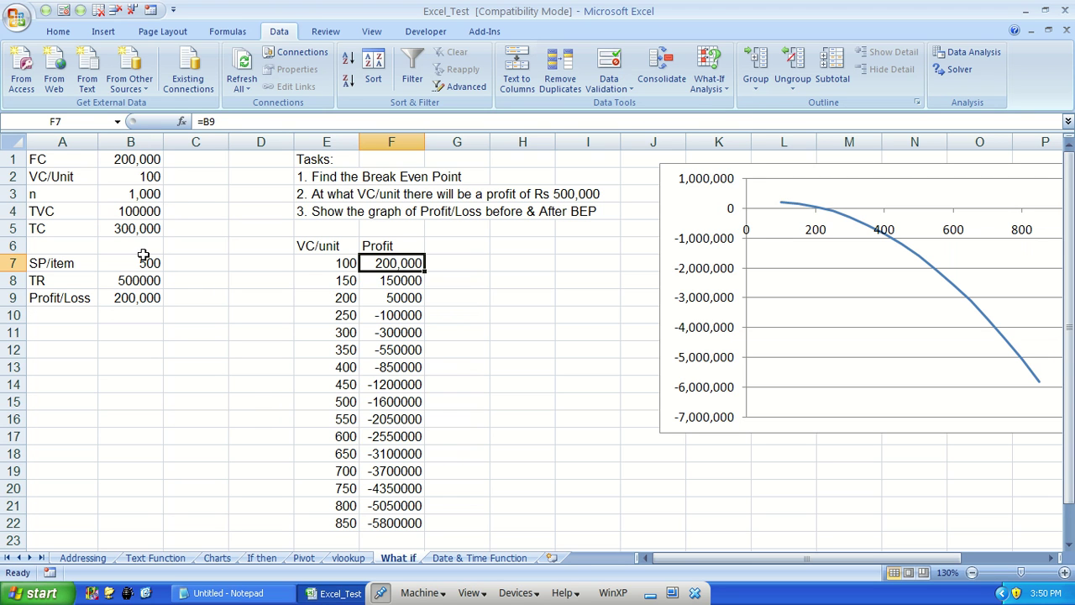
click(334, 281)
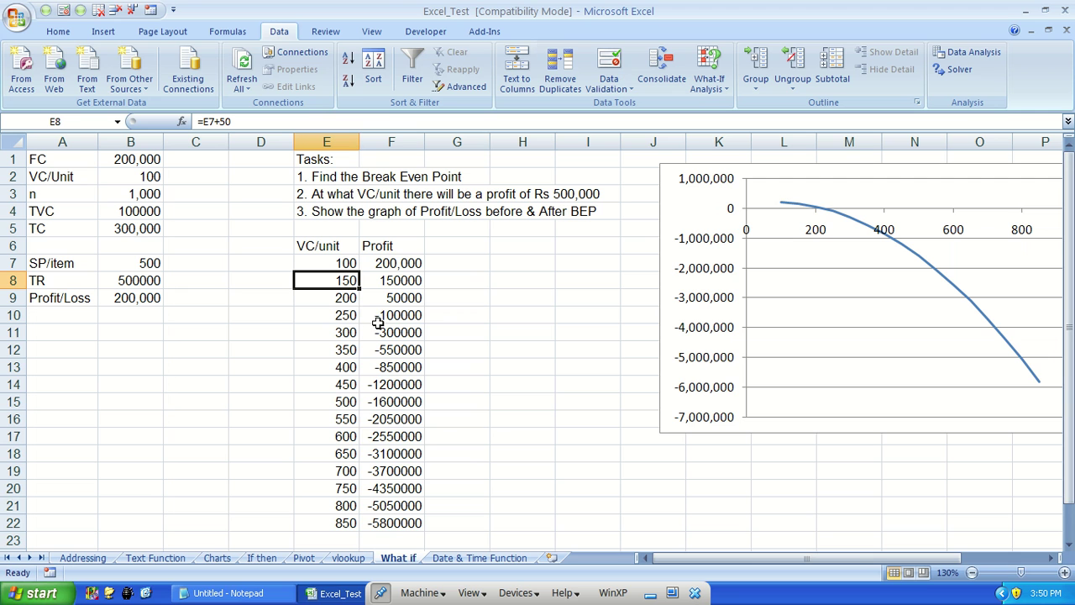
key(Right)
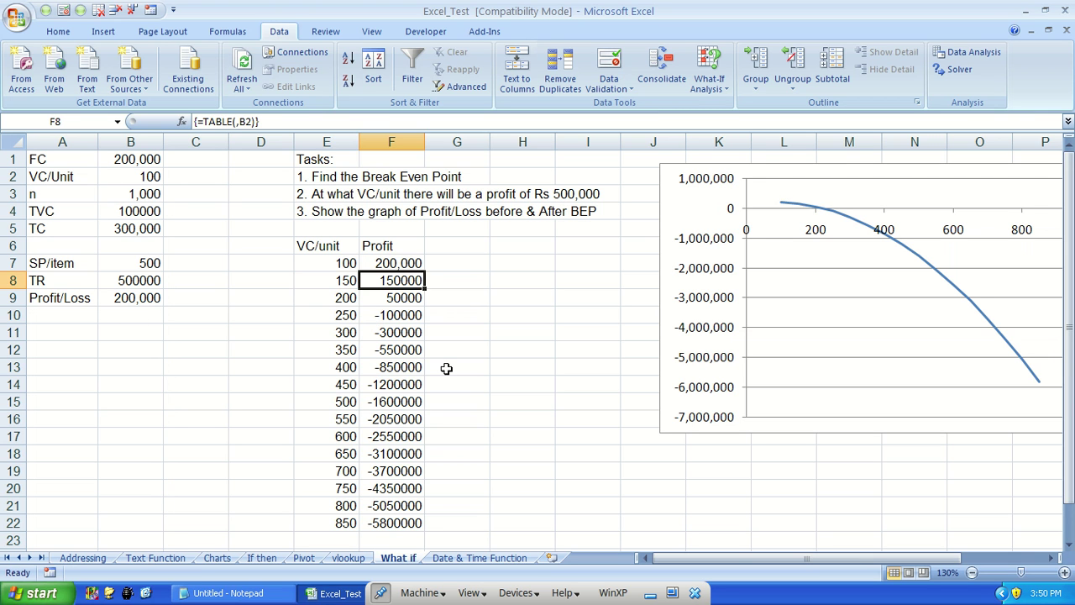
- Clear the VC/unit formula in E11 and undo the deletion
key(Left)
key(Down)
key(Down)
key(Down)
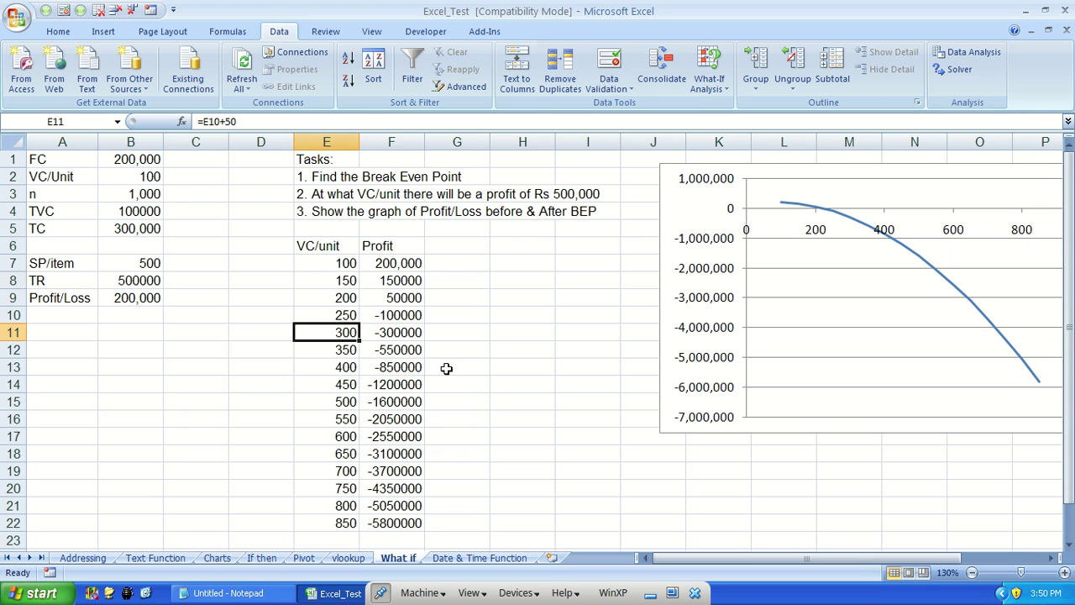
key(Delete)
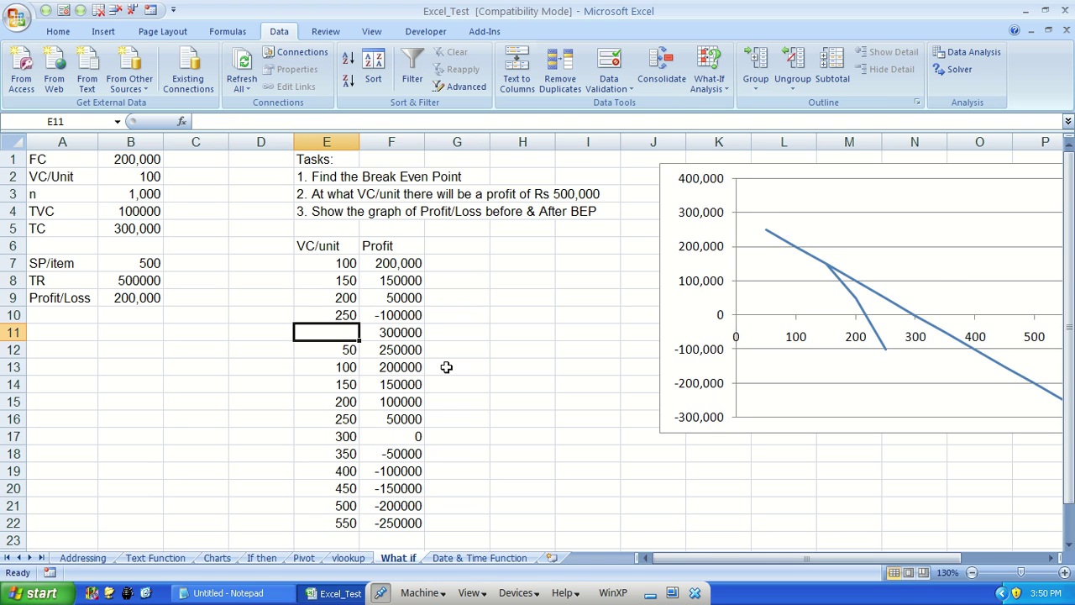
key(ctrl+z)
- Try to delete the single data table result in F11
key(Right)
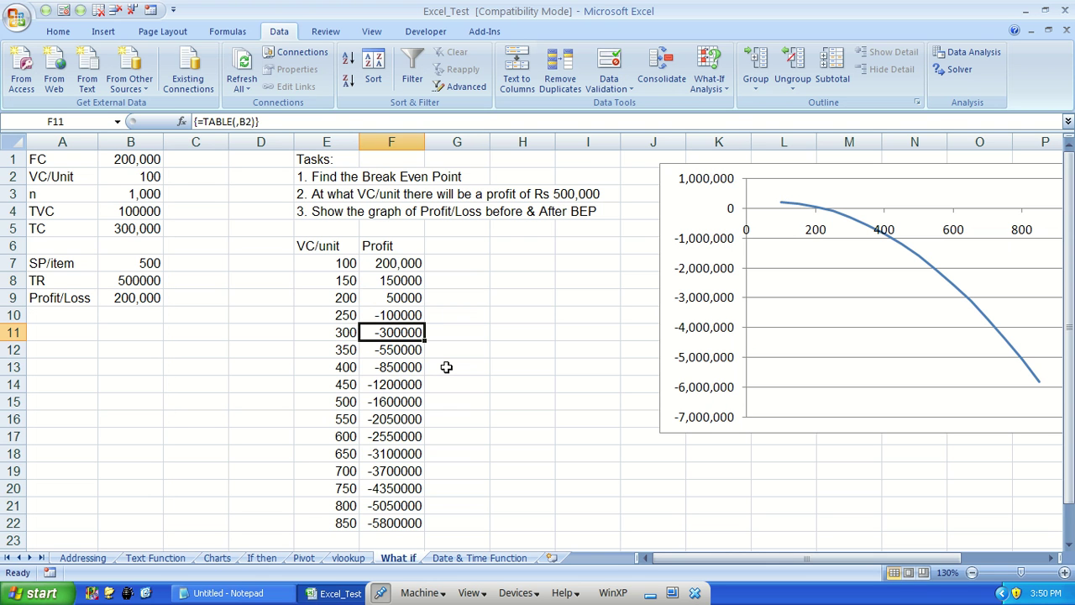
key(Delete)
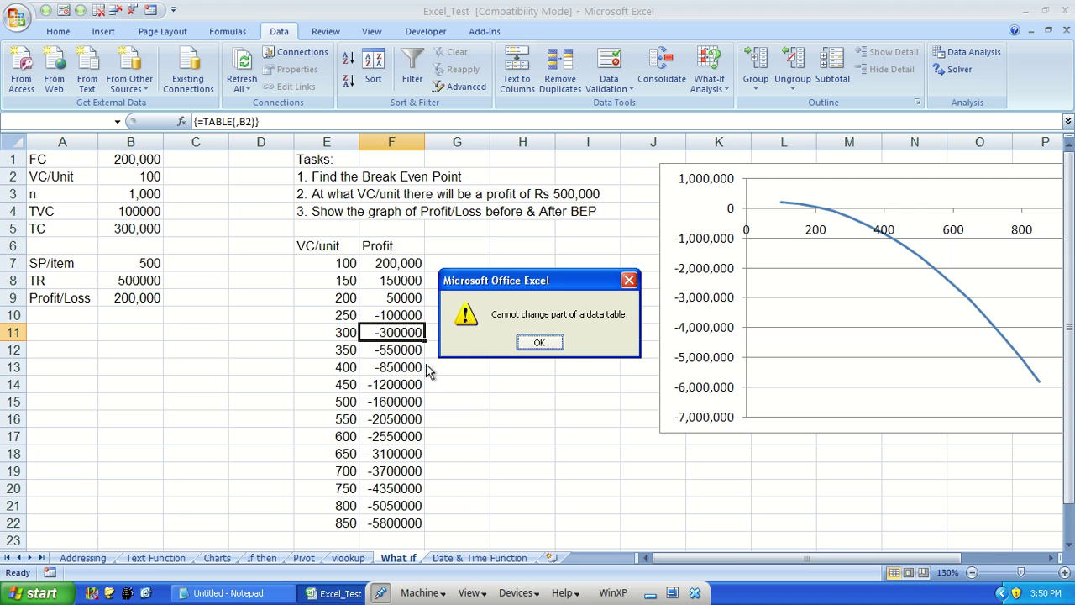
click(553, 344)
- Go through the TABLE formulas in the Profit column and try to delete the result in F18
key(Up)
key(Up)
key(Up)
key(Up)
key(Down)
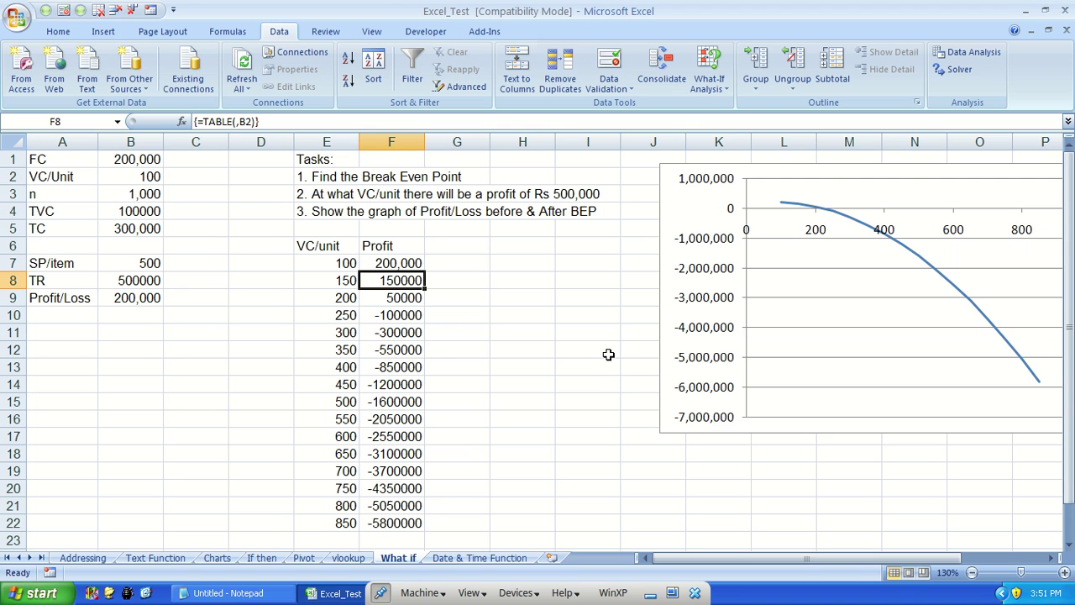
key(Down)
key(Down)
key(Down)
key(Down)
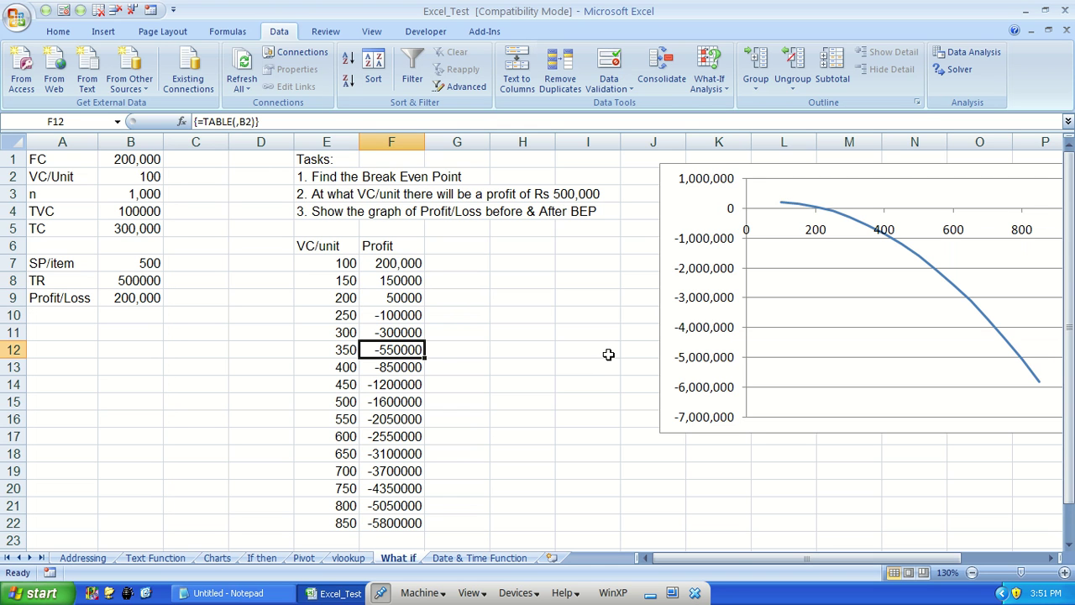
key(Down)
key(Down)
key(Down)
key(Down)
key(Down)
key(Down)
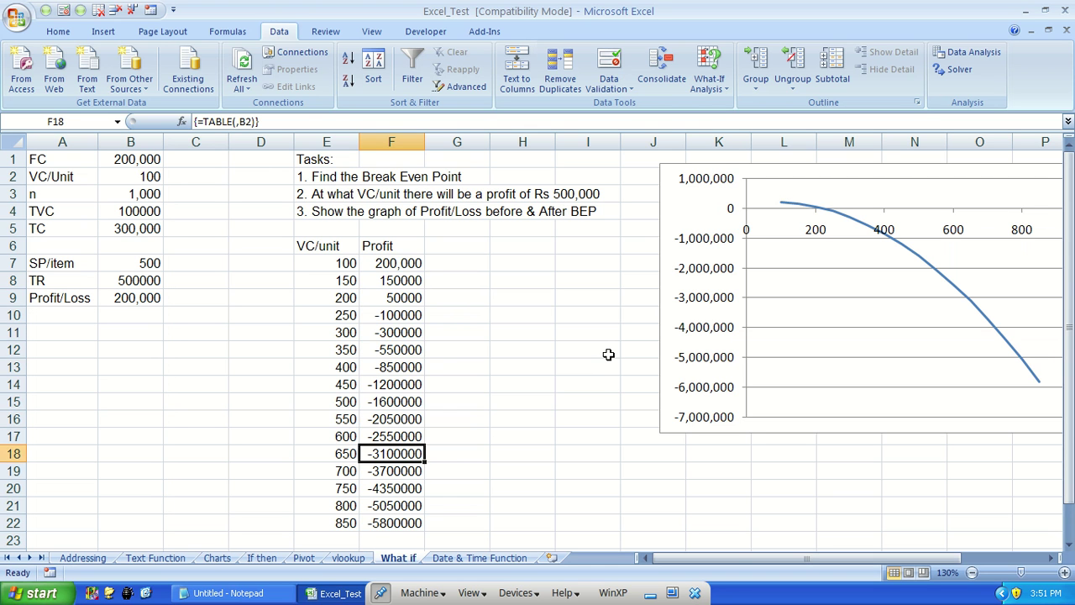
key(Delete)
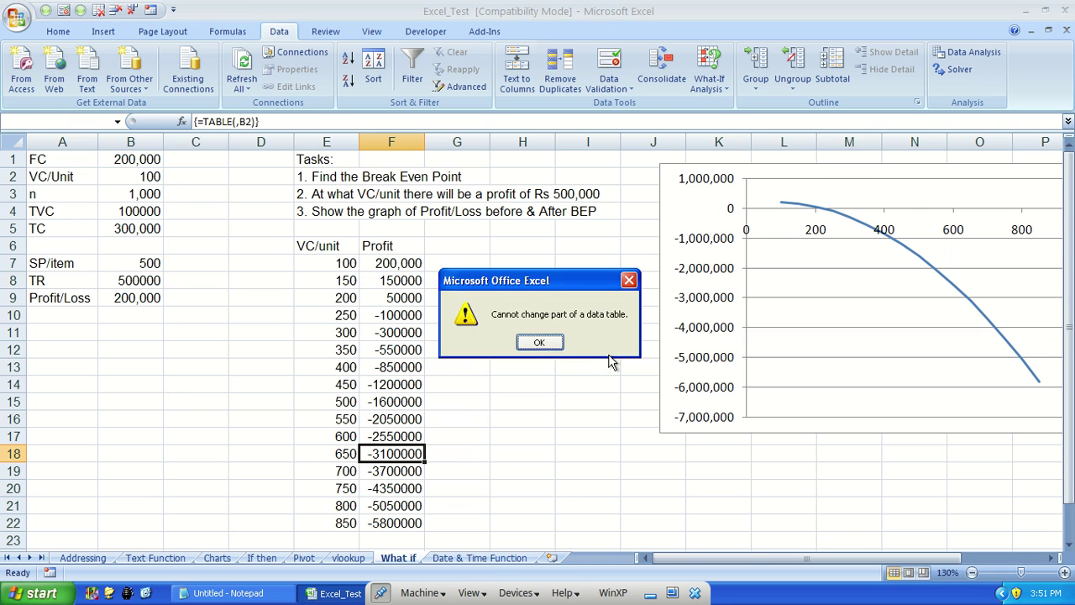
key(Return)
- Examine the result range F8:F22 as a block and review the Data Table input cell options from F8
key(ctrl+Up)
key(Down)
key(ctrl+shift+Down)
key(Down)
key(ctrl+shift+Down)
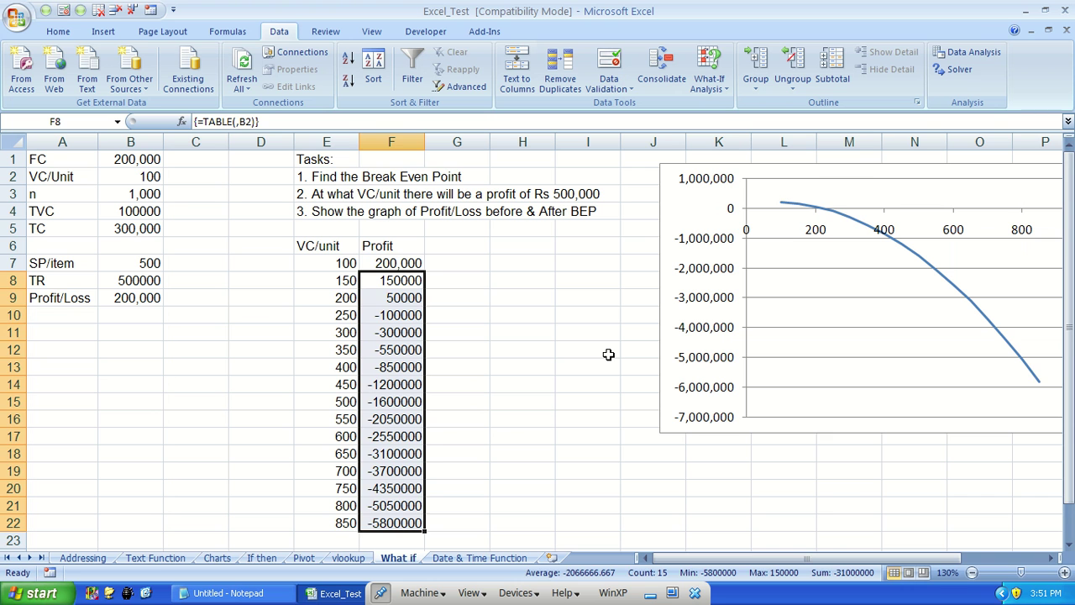
key(Up)
key(Down)
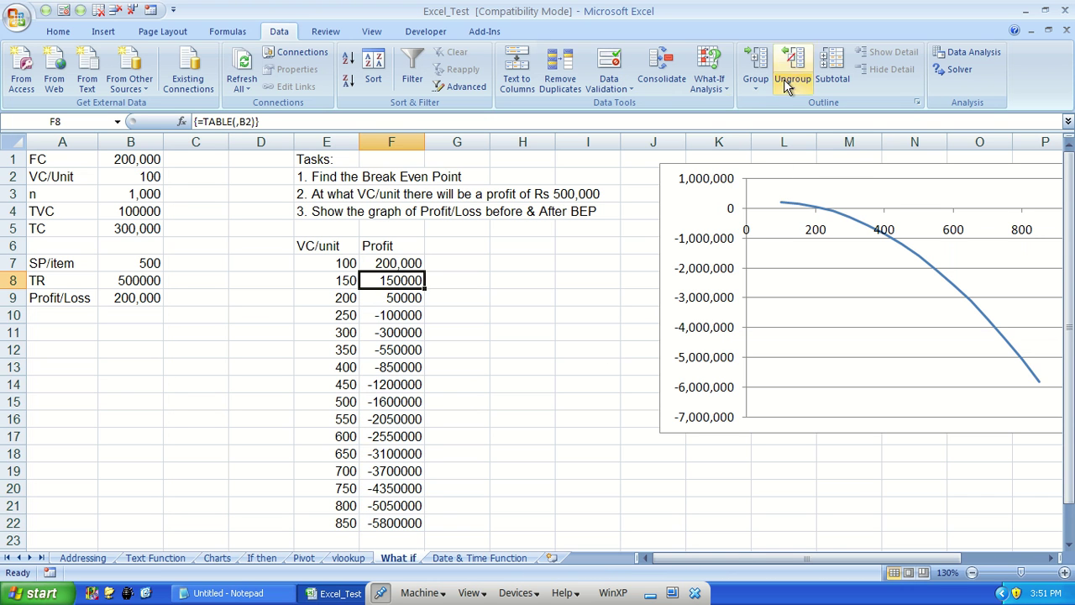
click(708, 76)
click(724, 140)
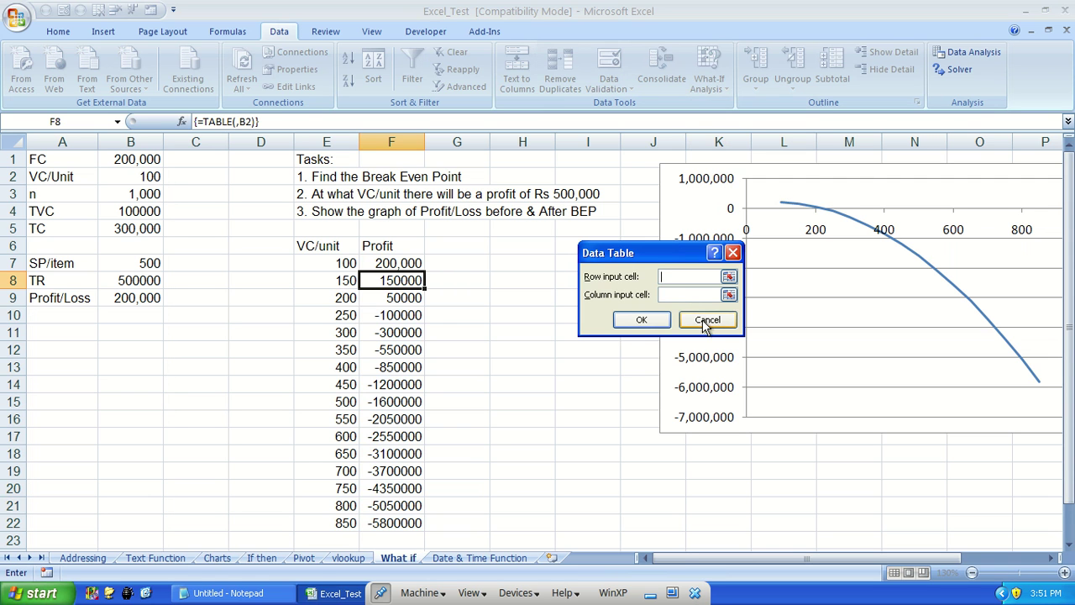
key(Escape)
- Trace how the table cells E7, F7 and E8 relate to the model cells B2 and B9
click(333, 266)
key(F2)
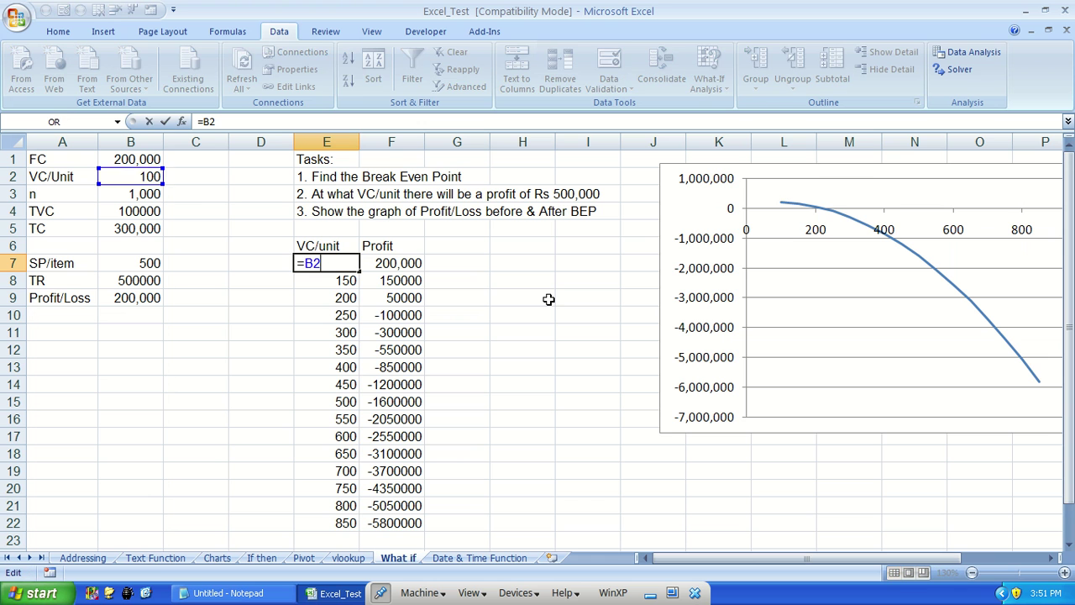
click(397, 264)
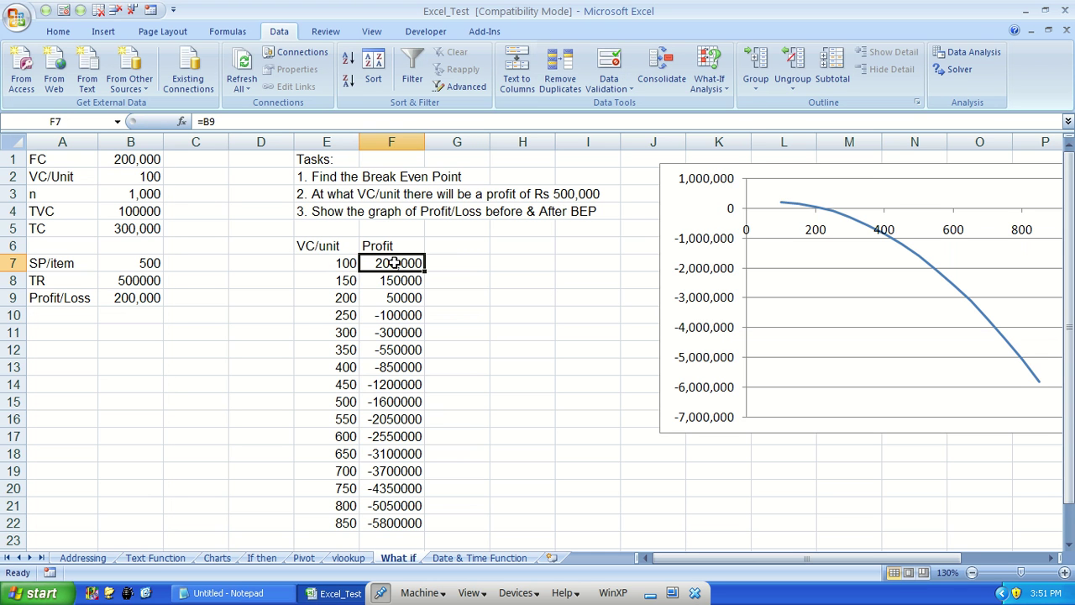
key(F2)
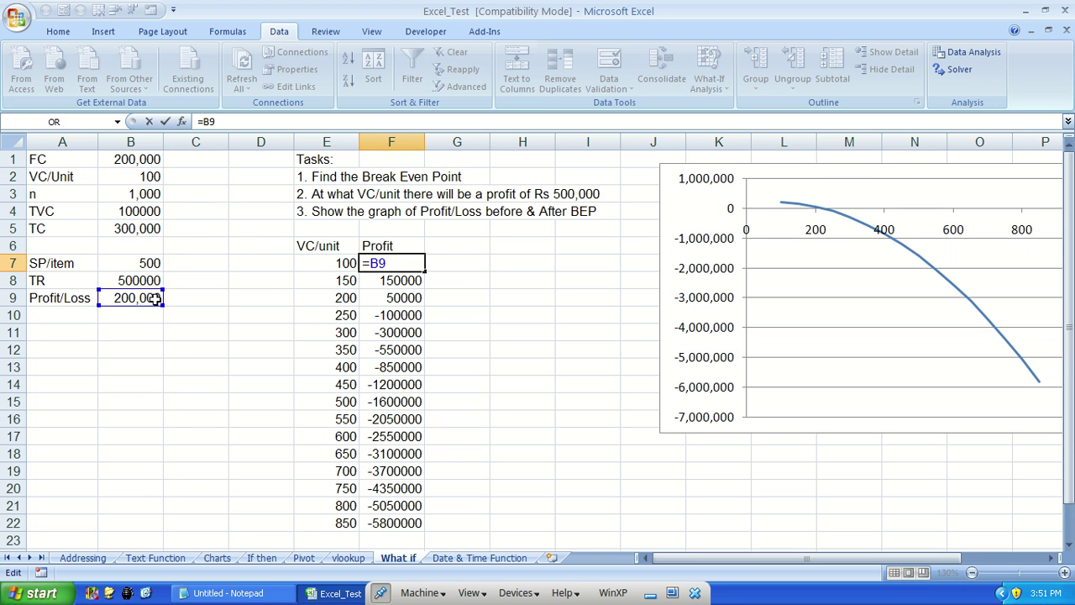
click(323, 263)
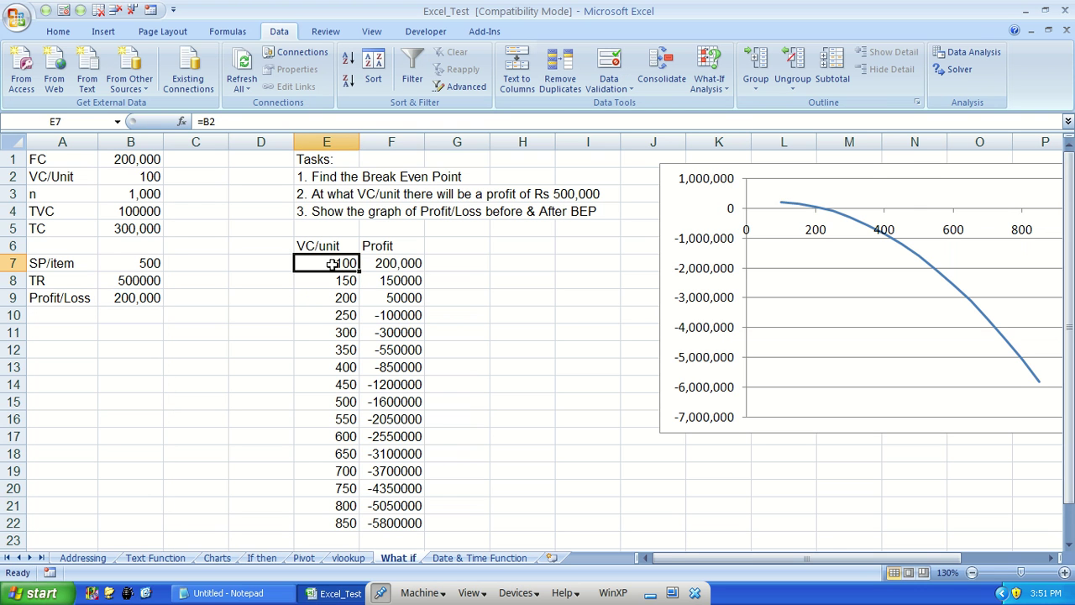
click(130, 296)
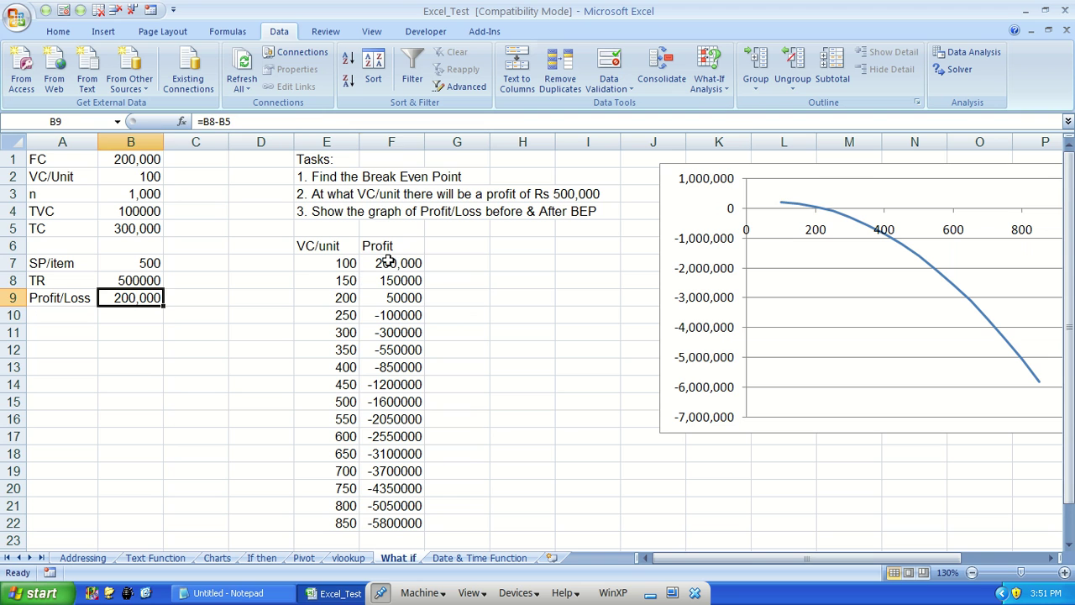
click(387, 264)
click(330, 284)
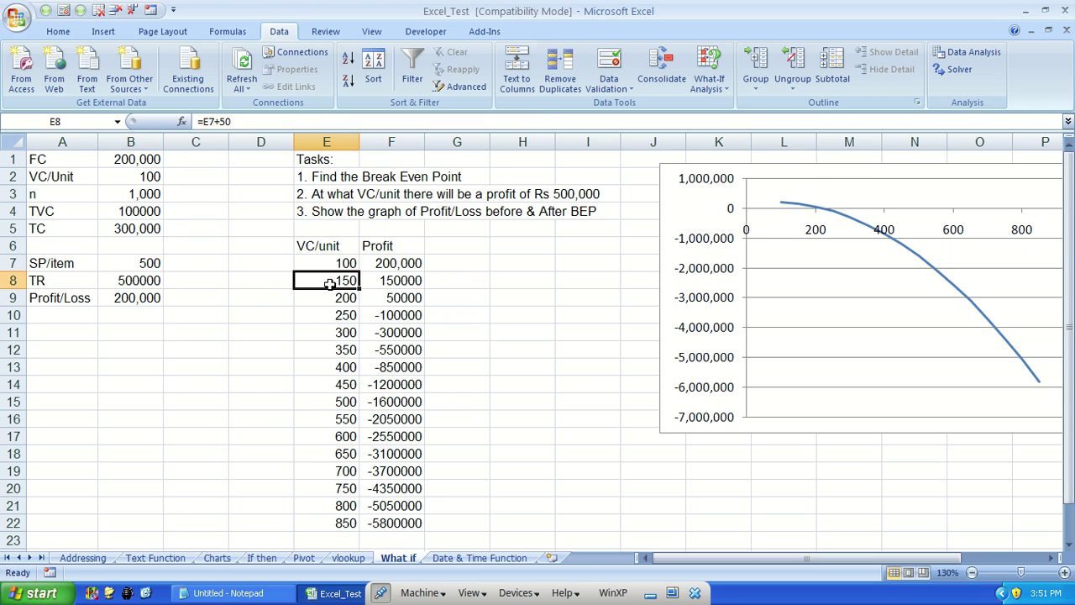
click(133, 179)
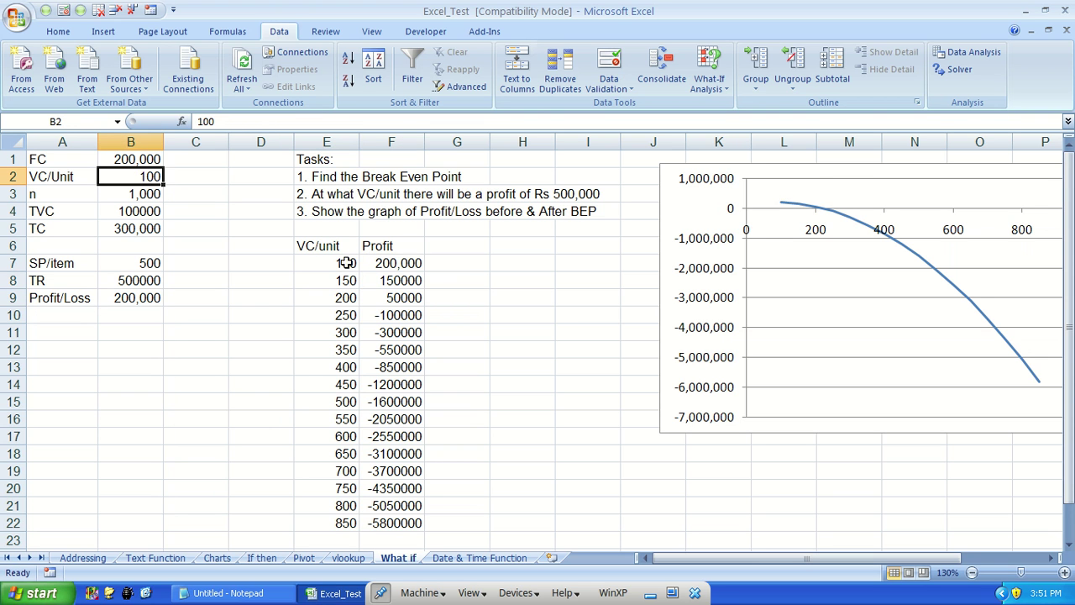
- Review the Data Table column input option from E8 and examine the table rows E8 to F10
click(310, 277)
click(710, 80)
click(730, 137)
click(685, 295)
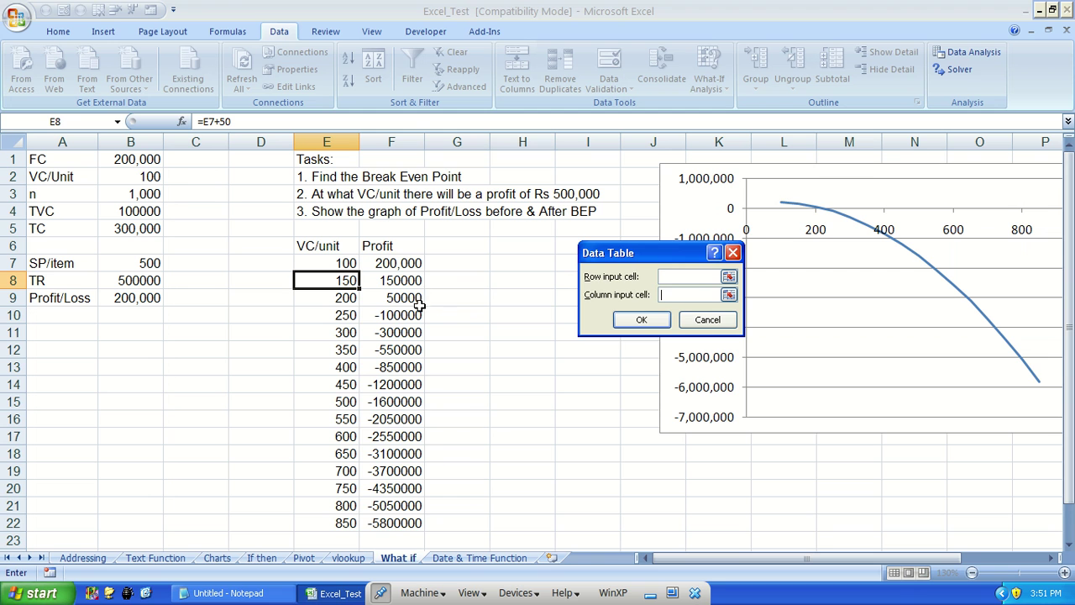
click(706, 319)
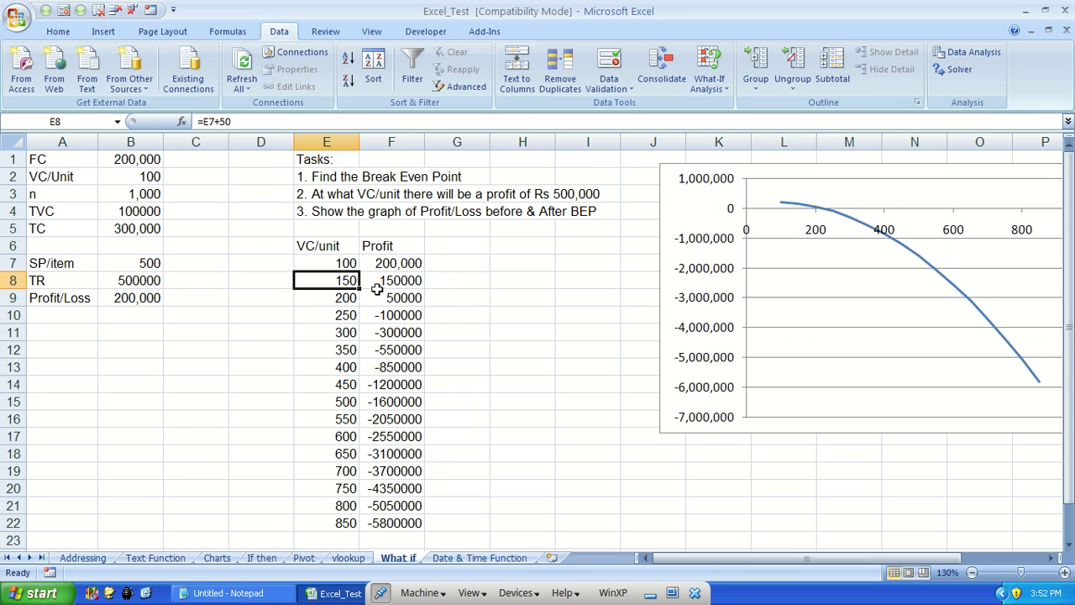
drag(361, 297, 384, 315)
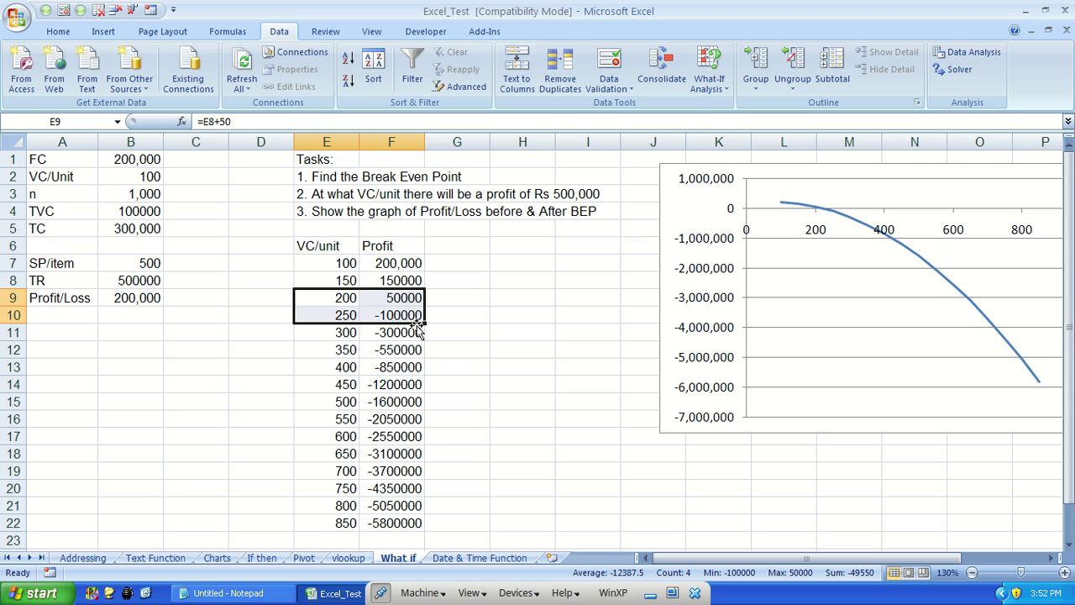
click(341, 280)
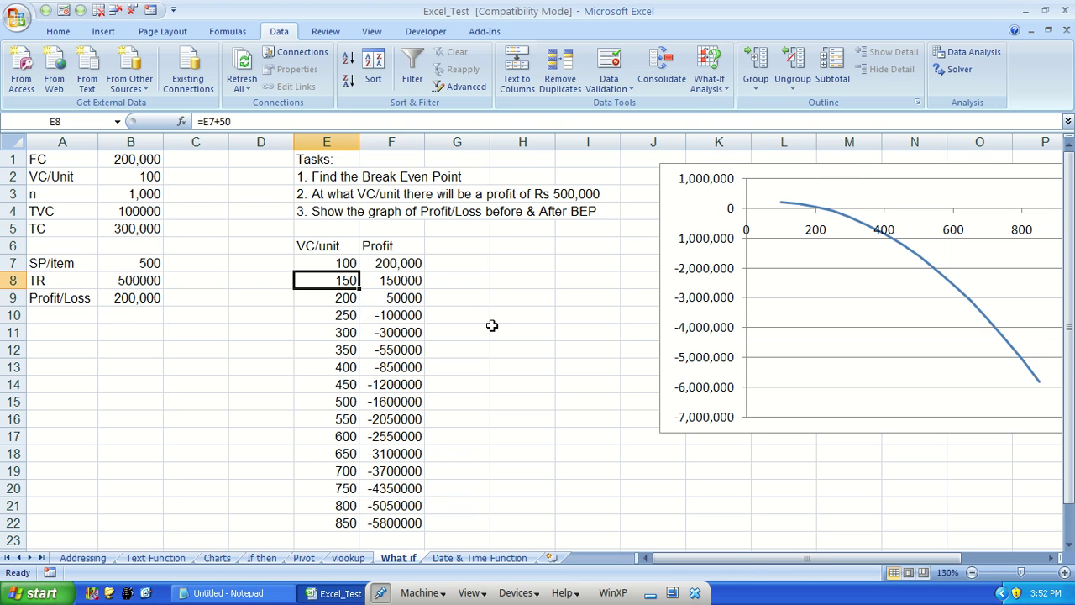
- Change the increment in the VC/unit series E8:E22 to 20 with the formula =E7+20, and check the break-even result in F11
key(ctrl+shift+Down)
key(F2)
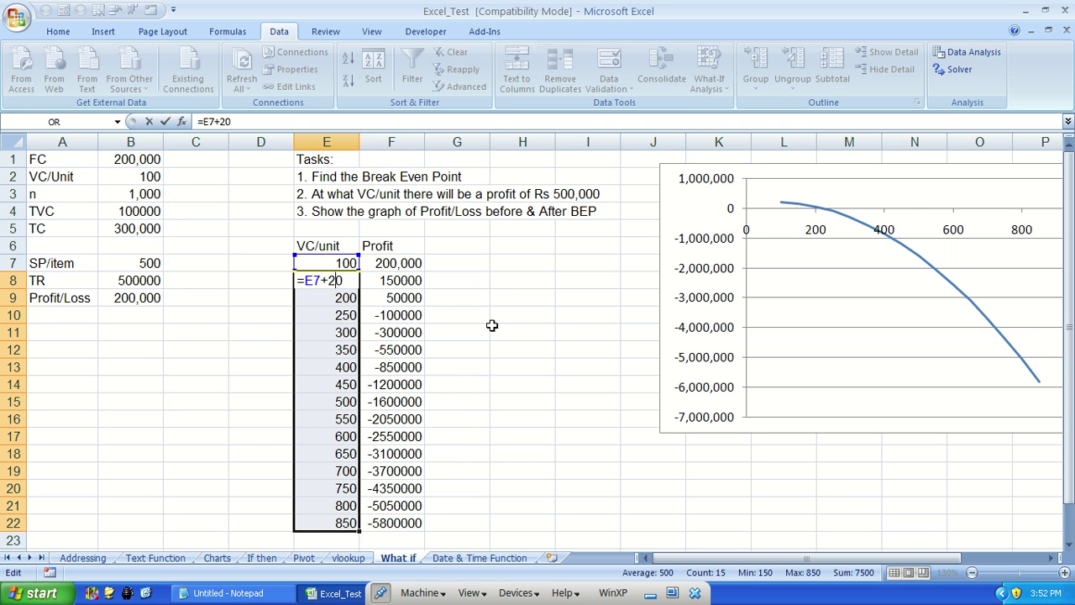
key(ctrl+Return)
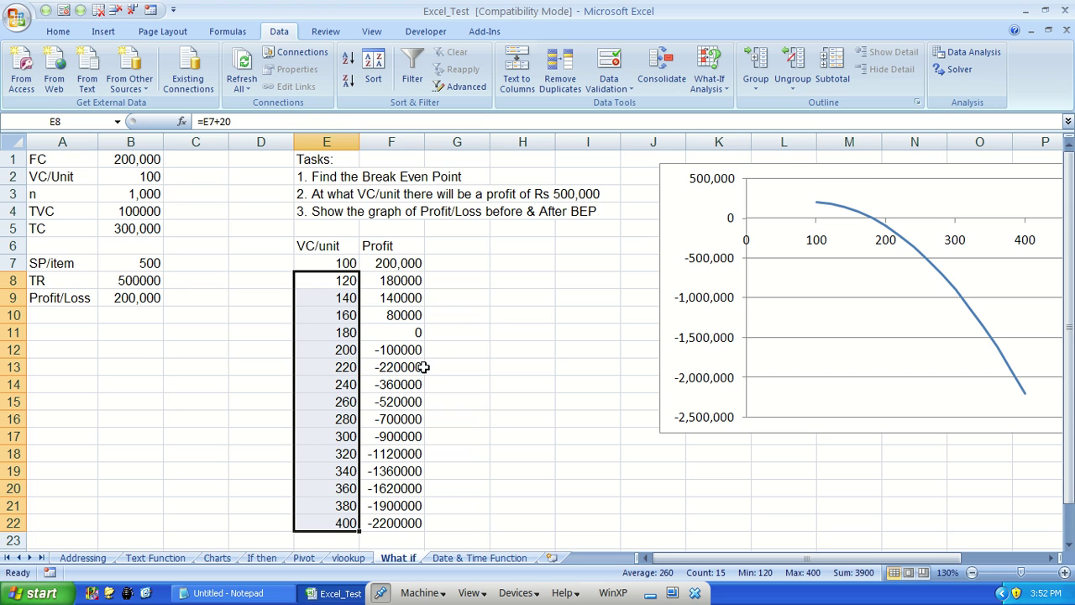
click(409, 331)
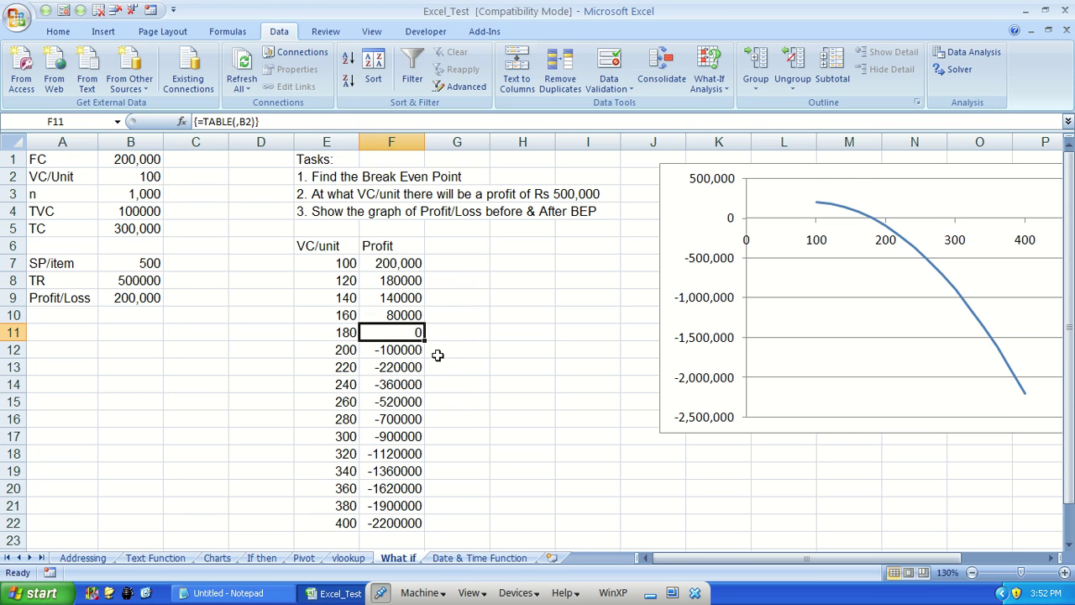
- Review the What-If Analysis options and the graph task in E4, and minimize the WinXP virtual machine window
click(710, 74)
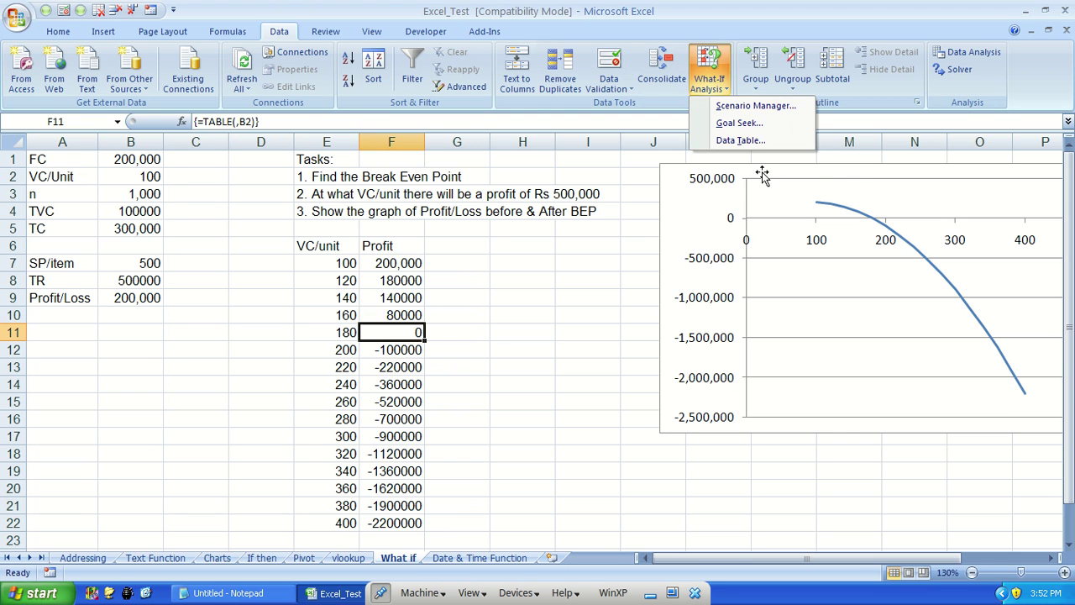
click(322, 213)
click(318, 210)
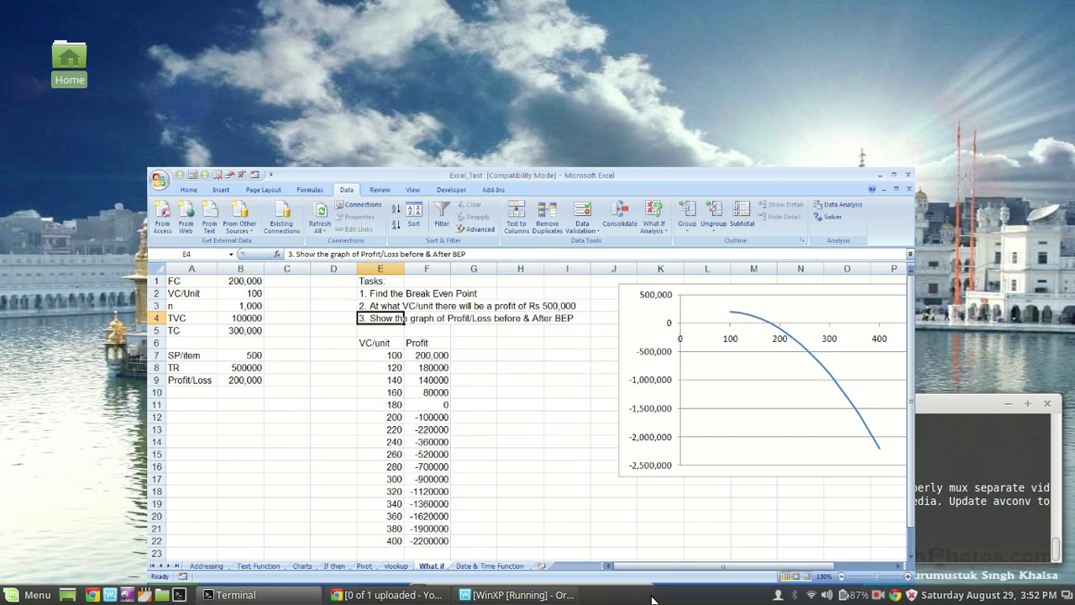
click(650, 593)
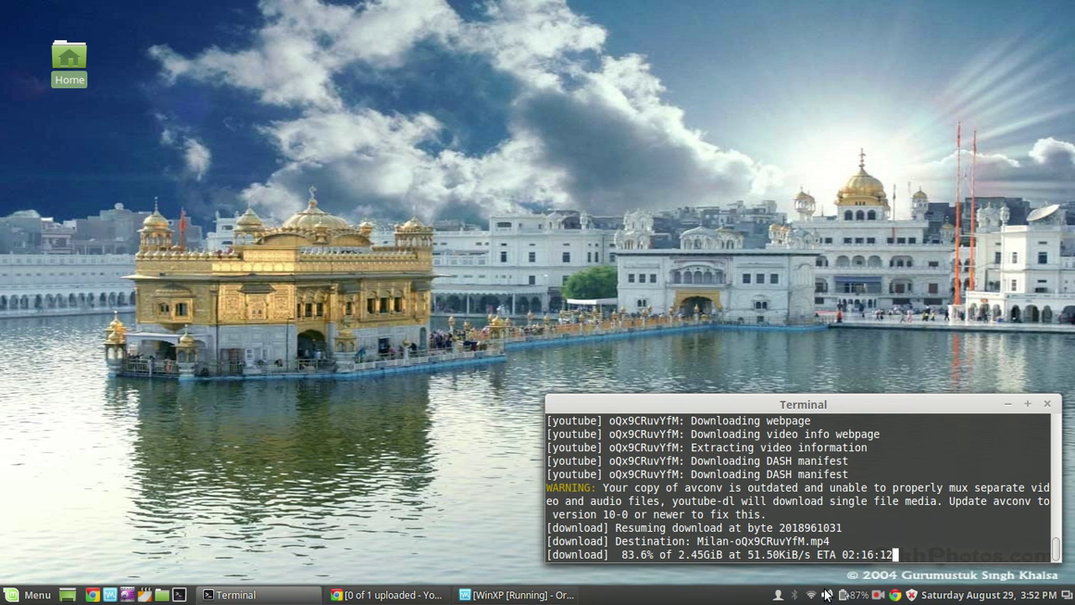